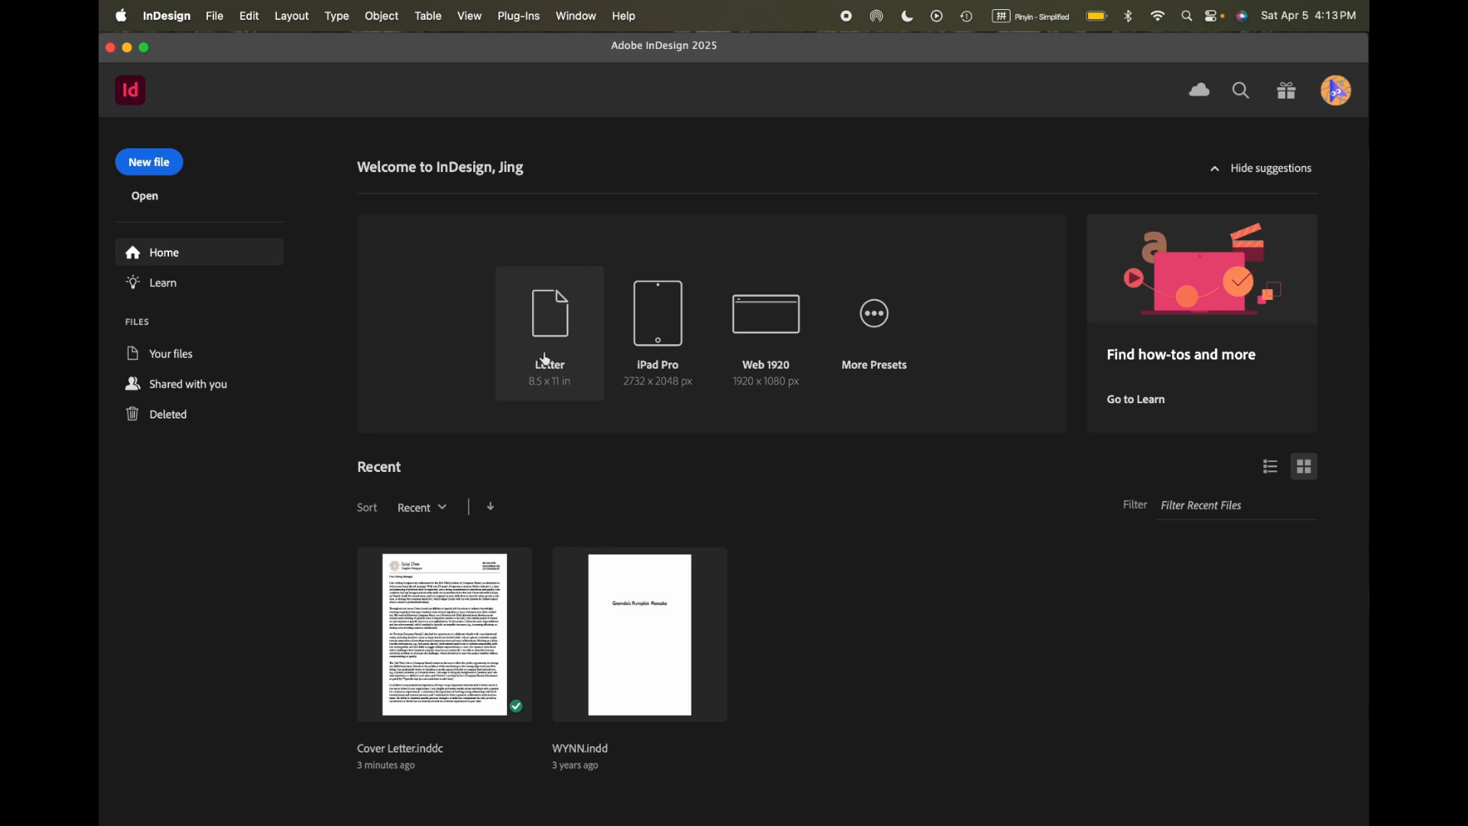
Step: Create a new Letter document, 8.5 x 11 in, and choose the Essentials Classic workspace
click(553, 339)
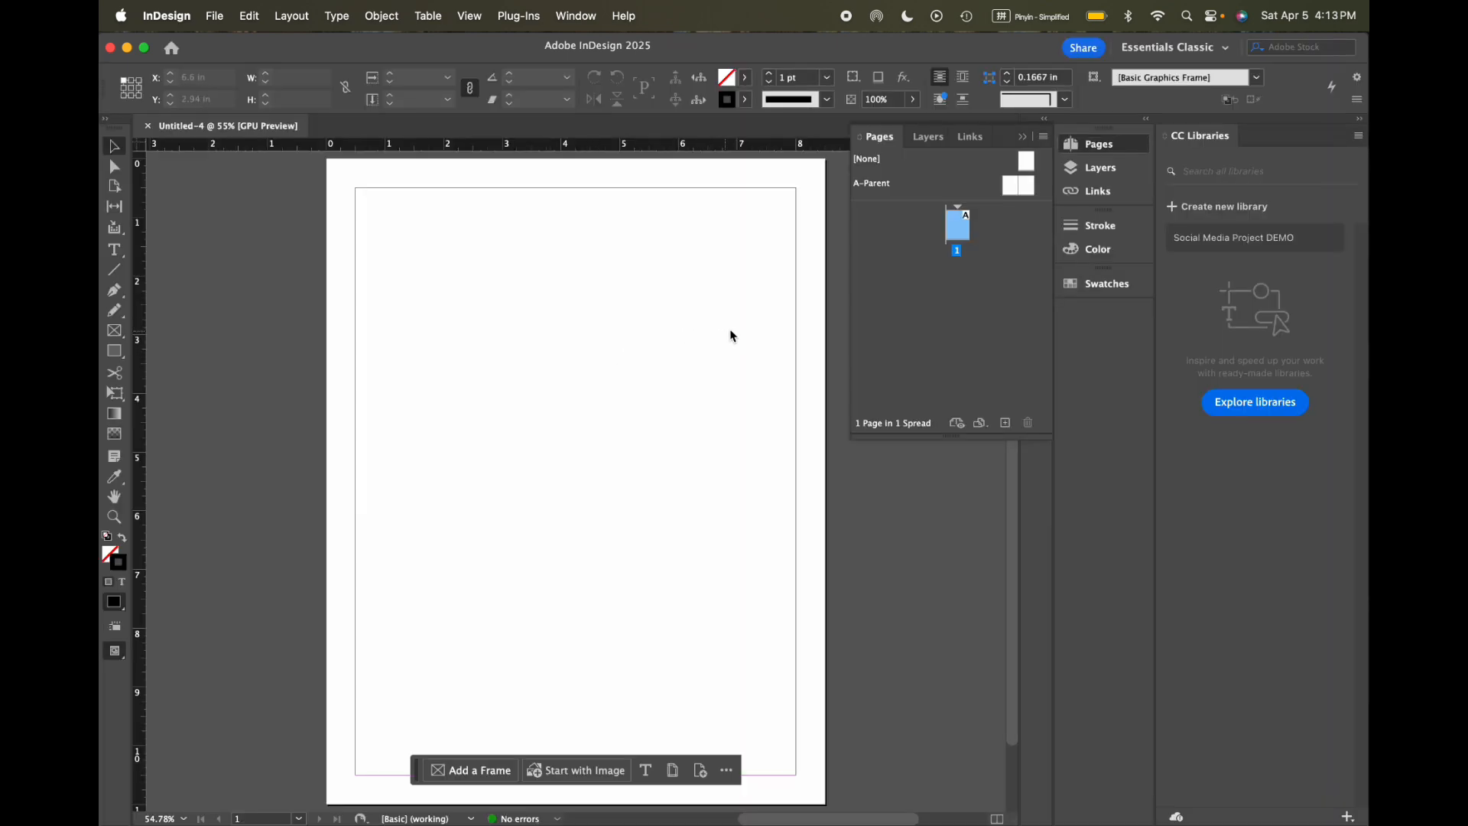
click(576, 17)
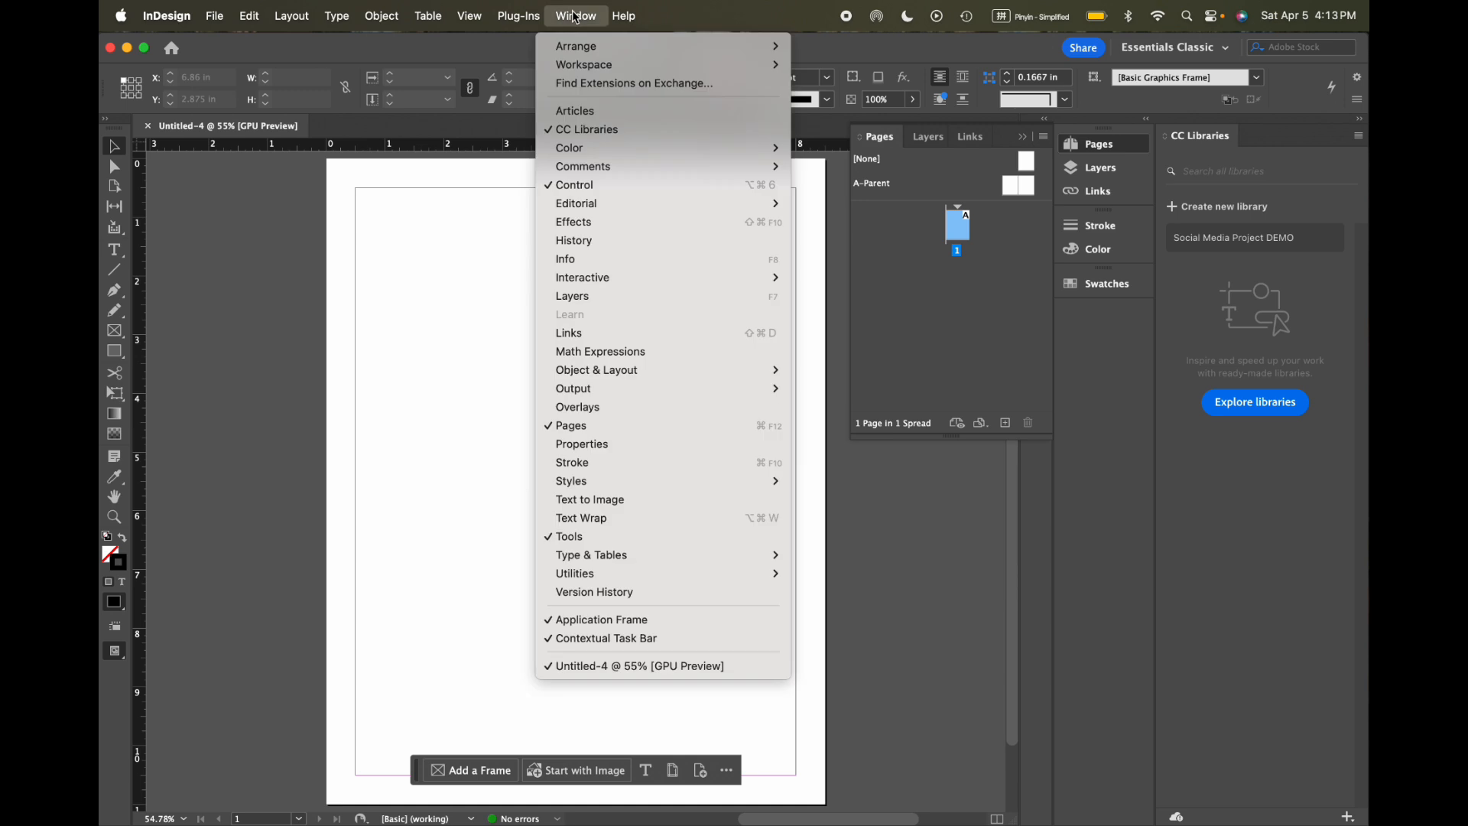
mouse_move(595, 74)
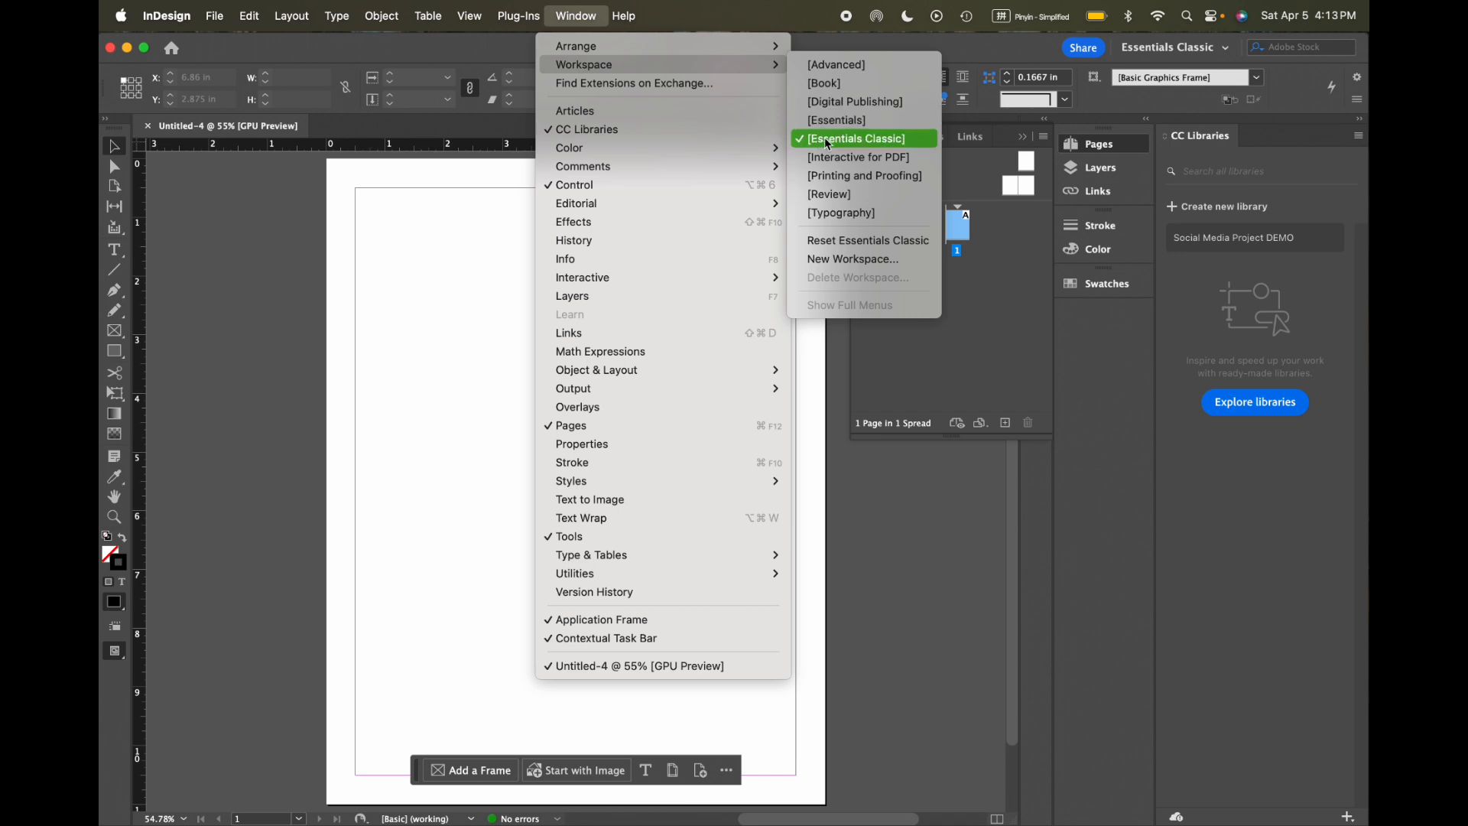
click(879, 138)
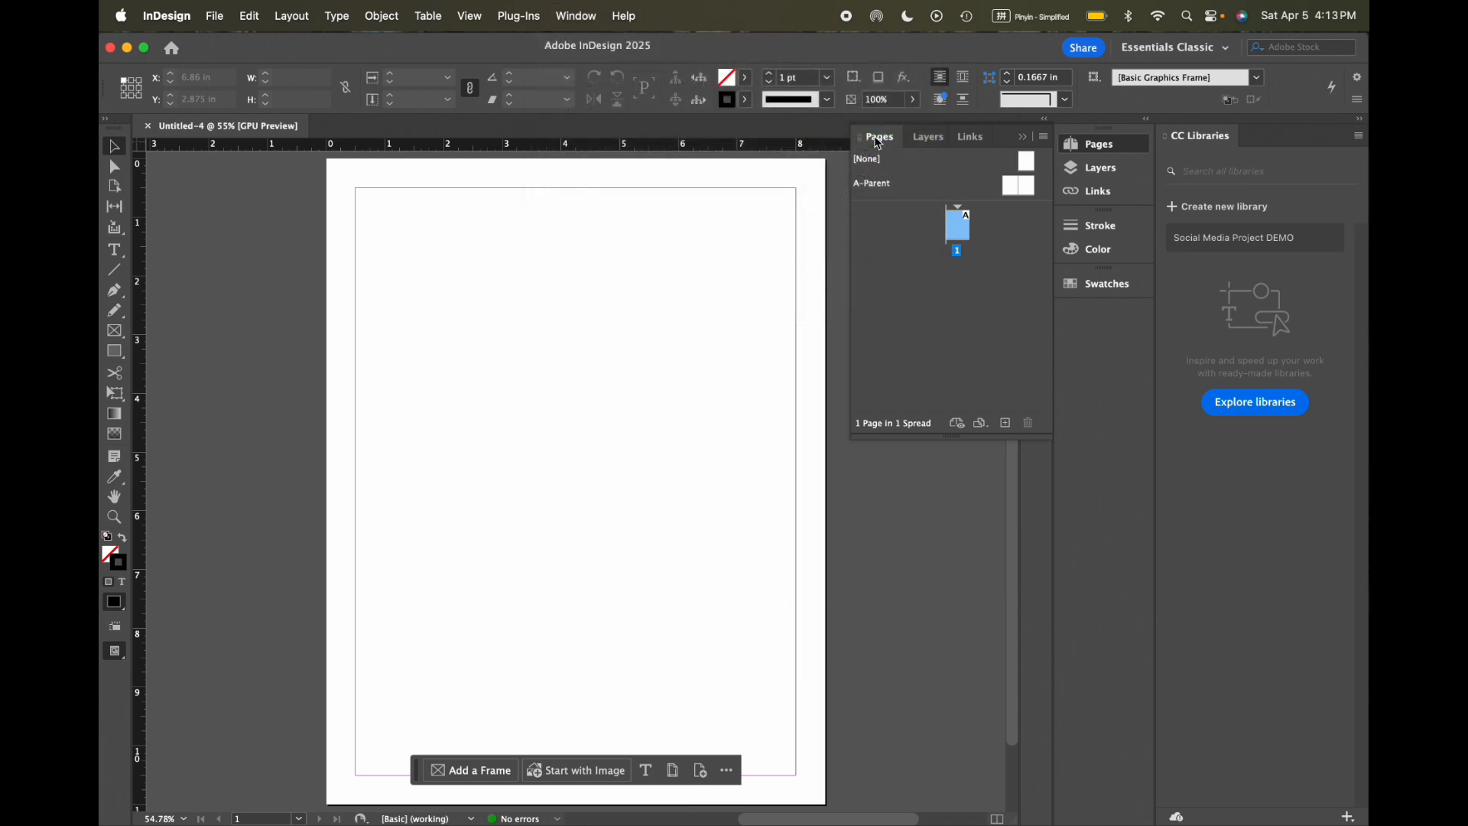
click(588, 10)
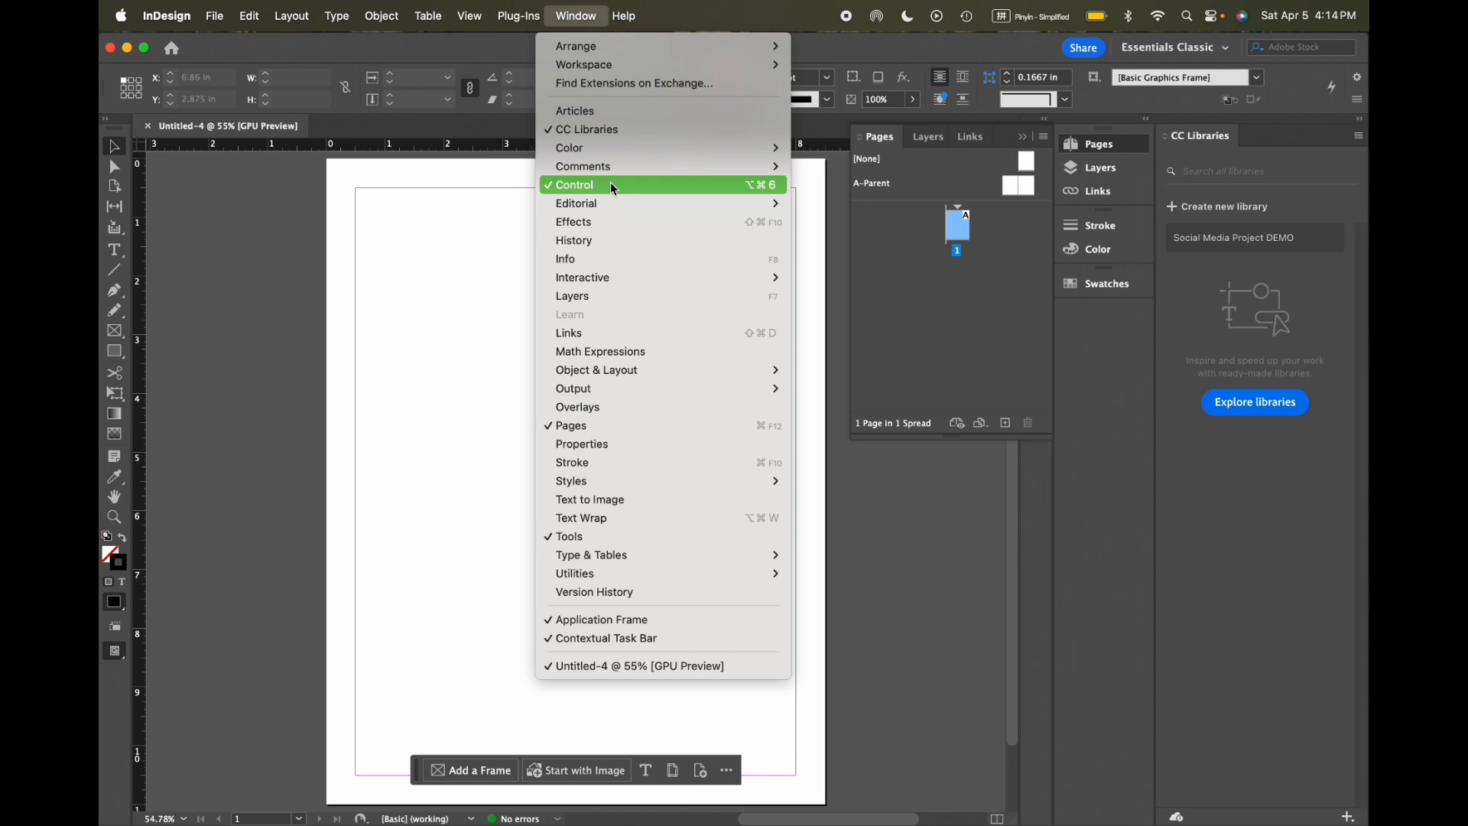
click(462, 228)
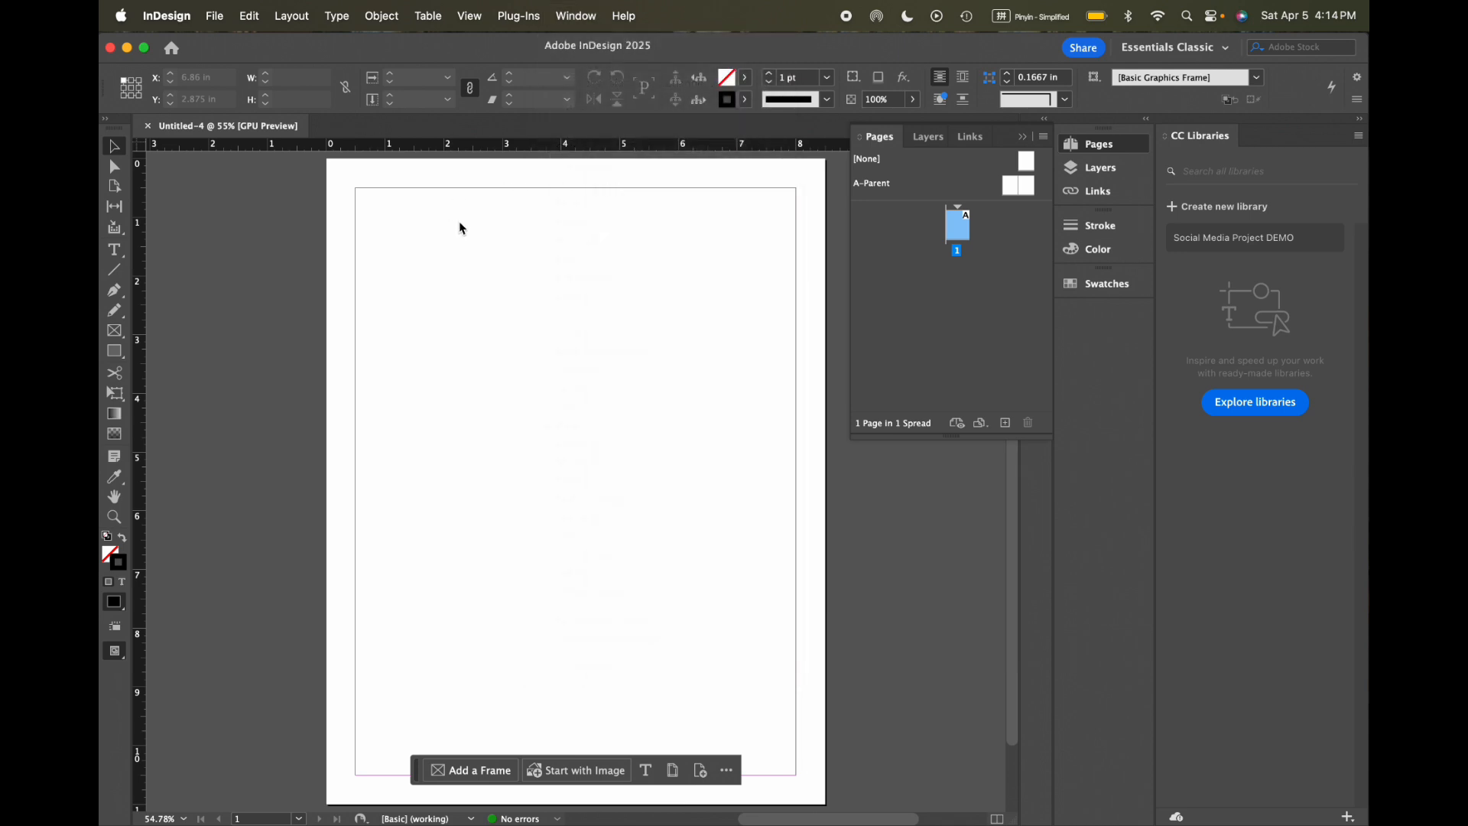
click(1089, 145)
click(1088, 146)
click(1088, 145)
click(1088, 146)
Step: Add four pages after page 1 and view how they are arranged in spreads
click(1004, 424)
click(1004, 423)
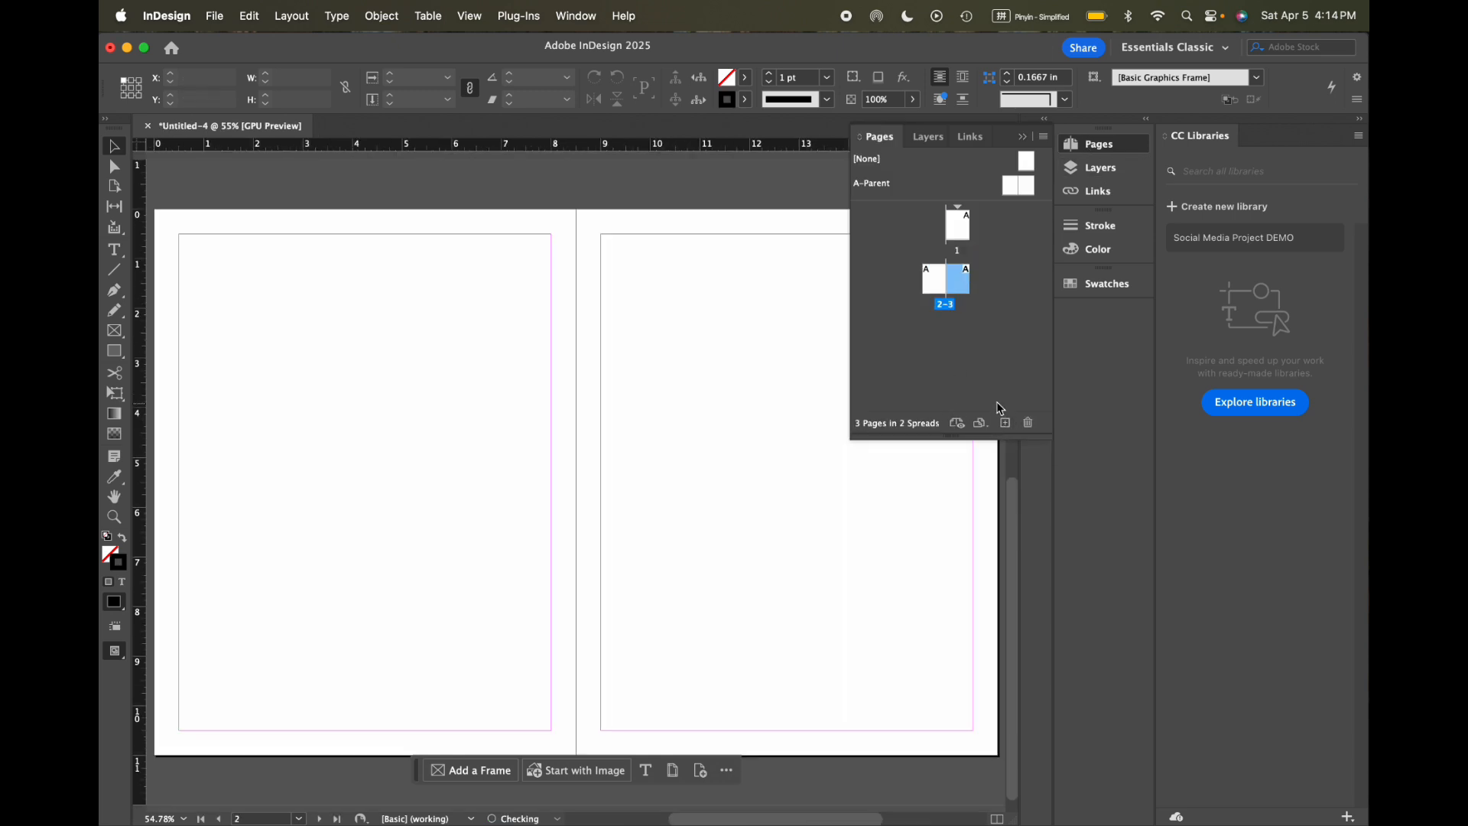
scroll(545, 439, down, 4)
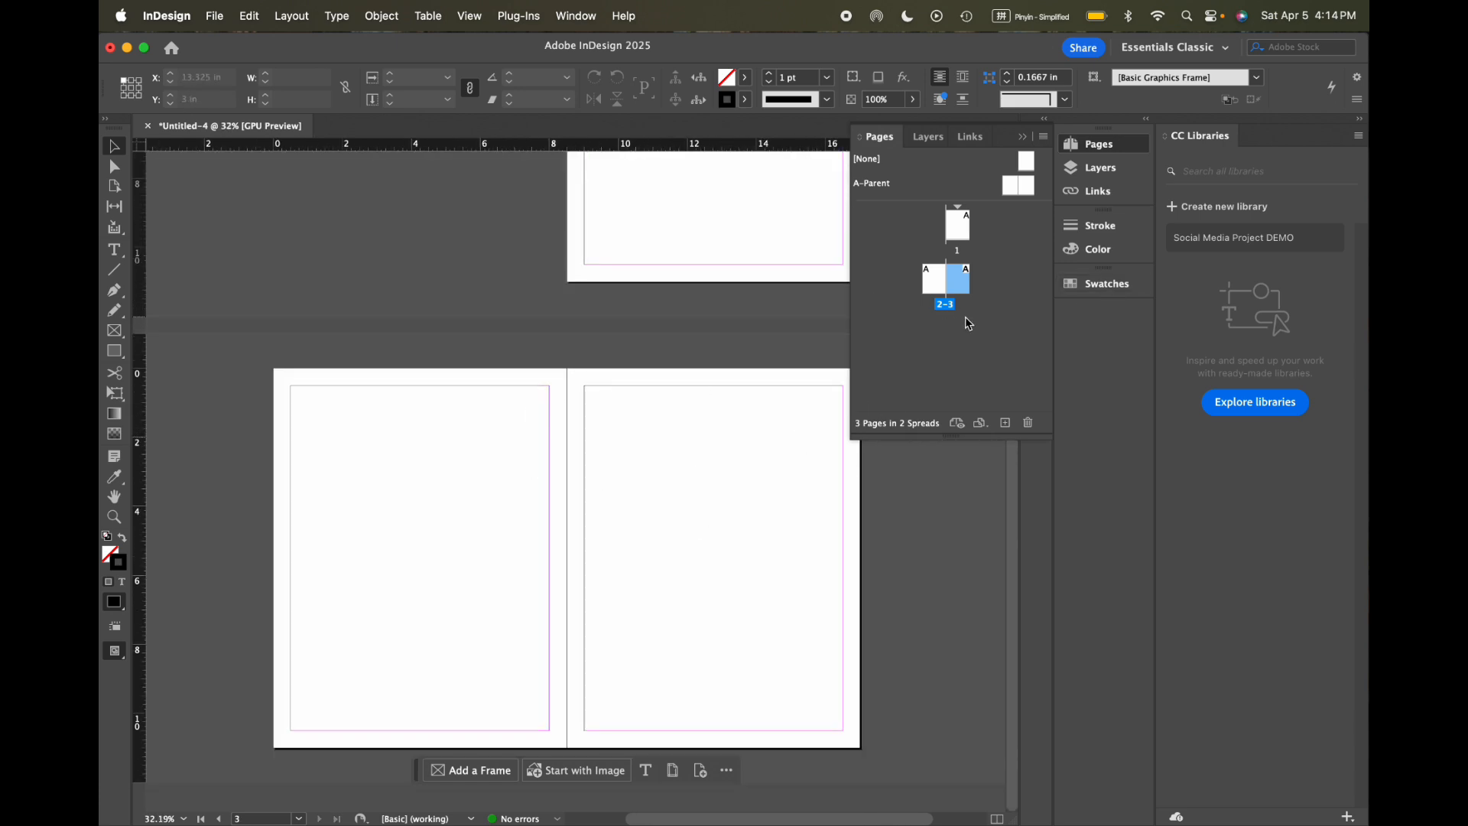
scroll(707, 482, right, 1)
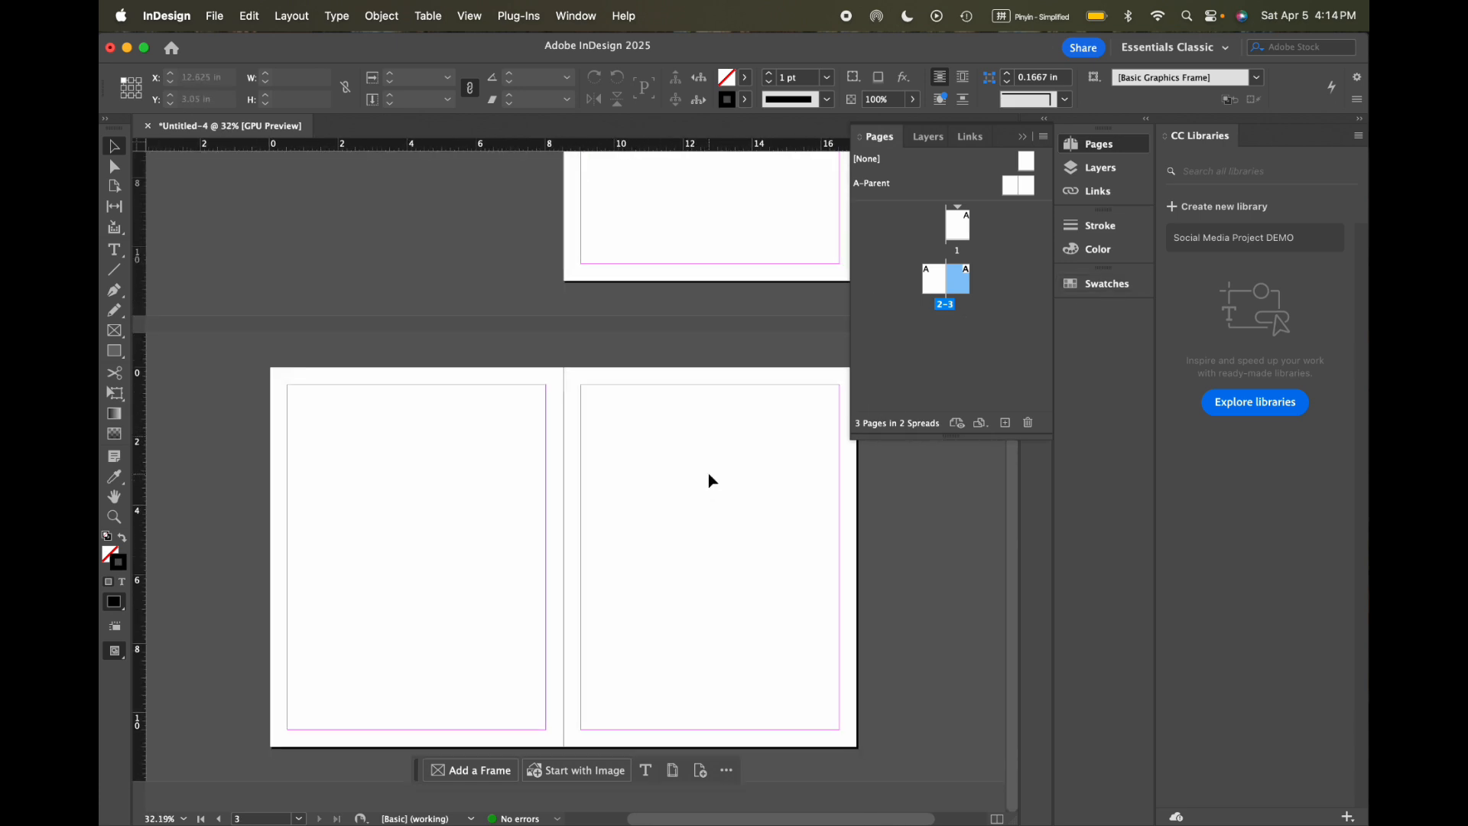
click(1006, 423)
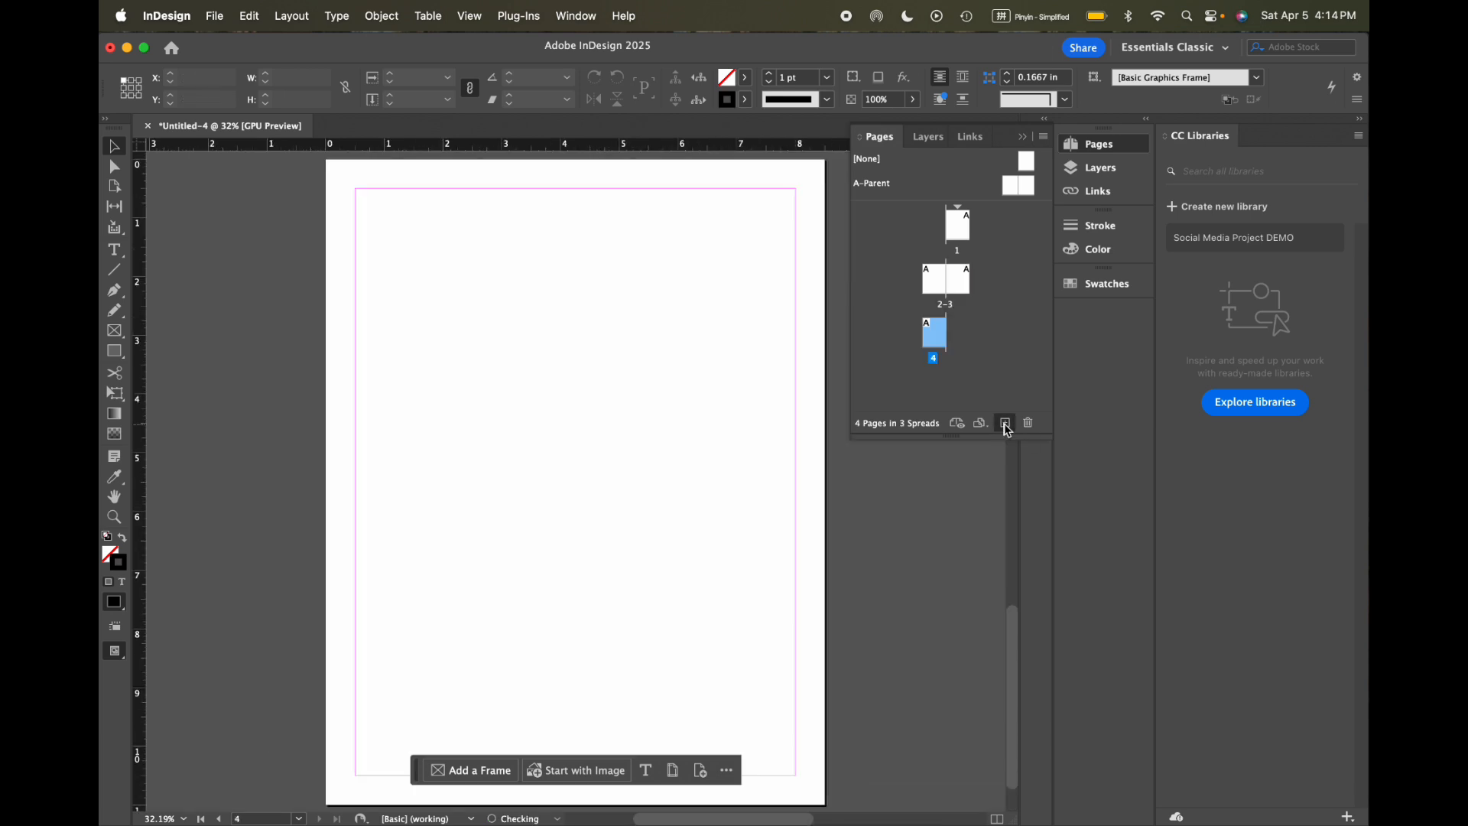
scroll(740, 387, down, 2)
scroll(740, 387, up, 1)
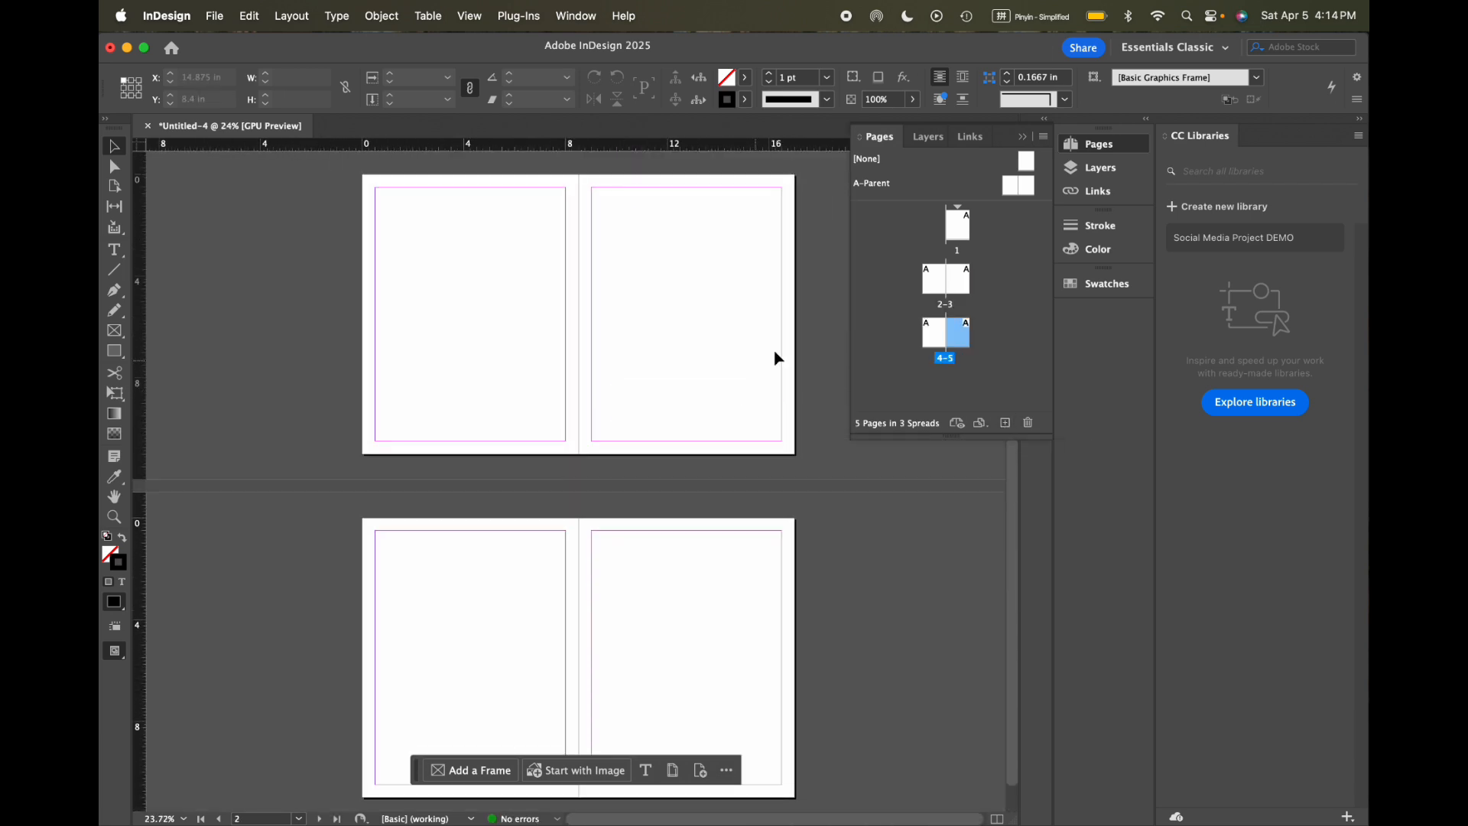
Step: Undo all the page additions, back to the single original page
key(super+z)
key(super+z)
key(super+z)
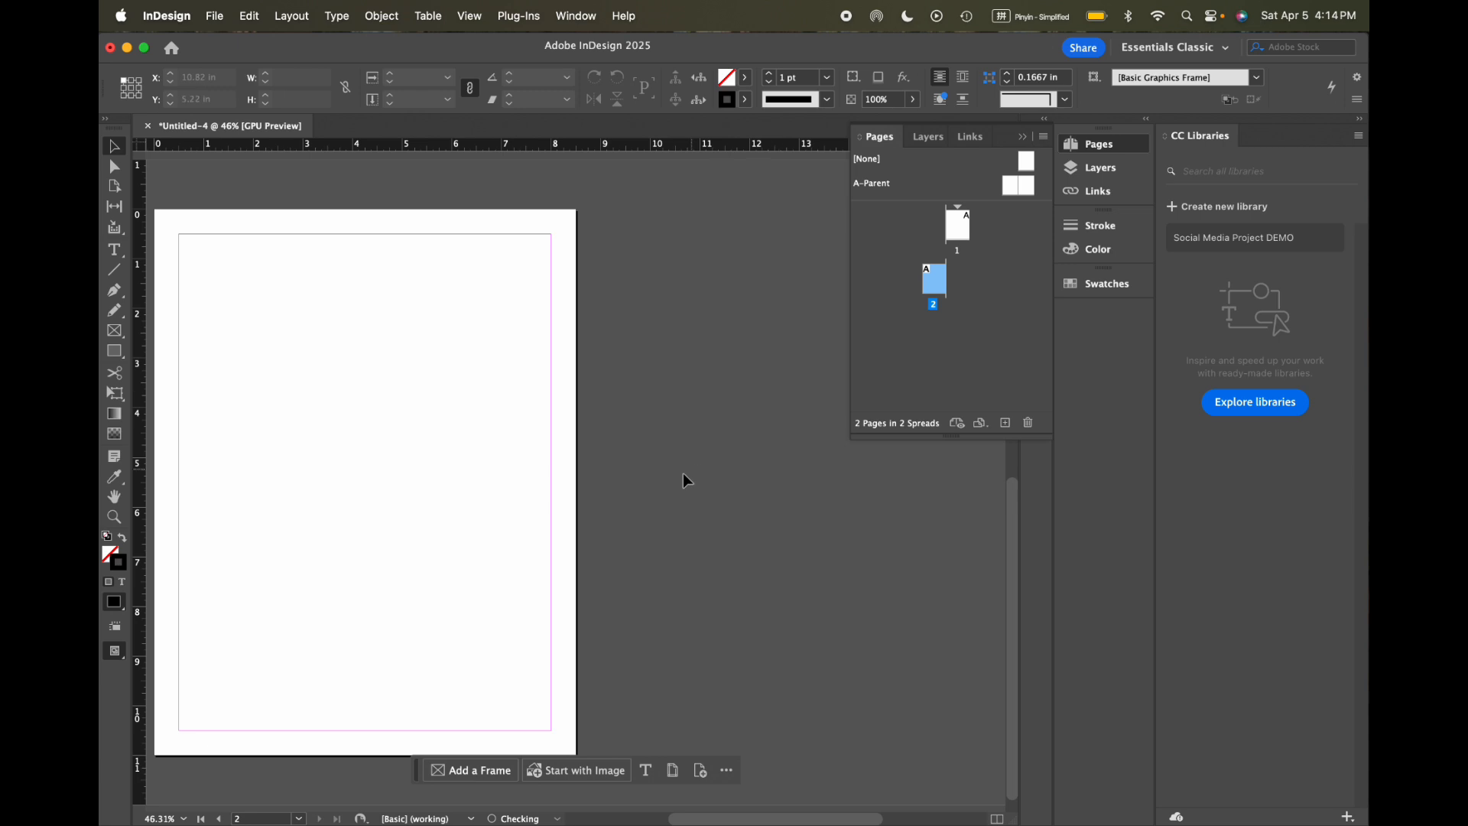
scroll(682, 473, down, 2)
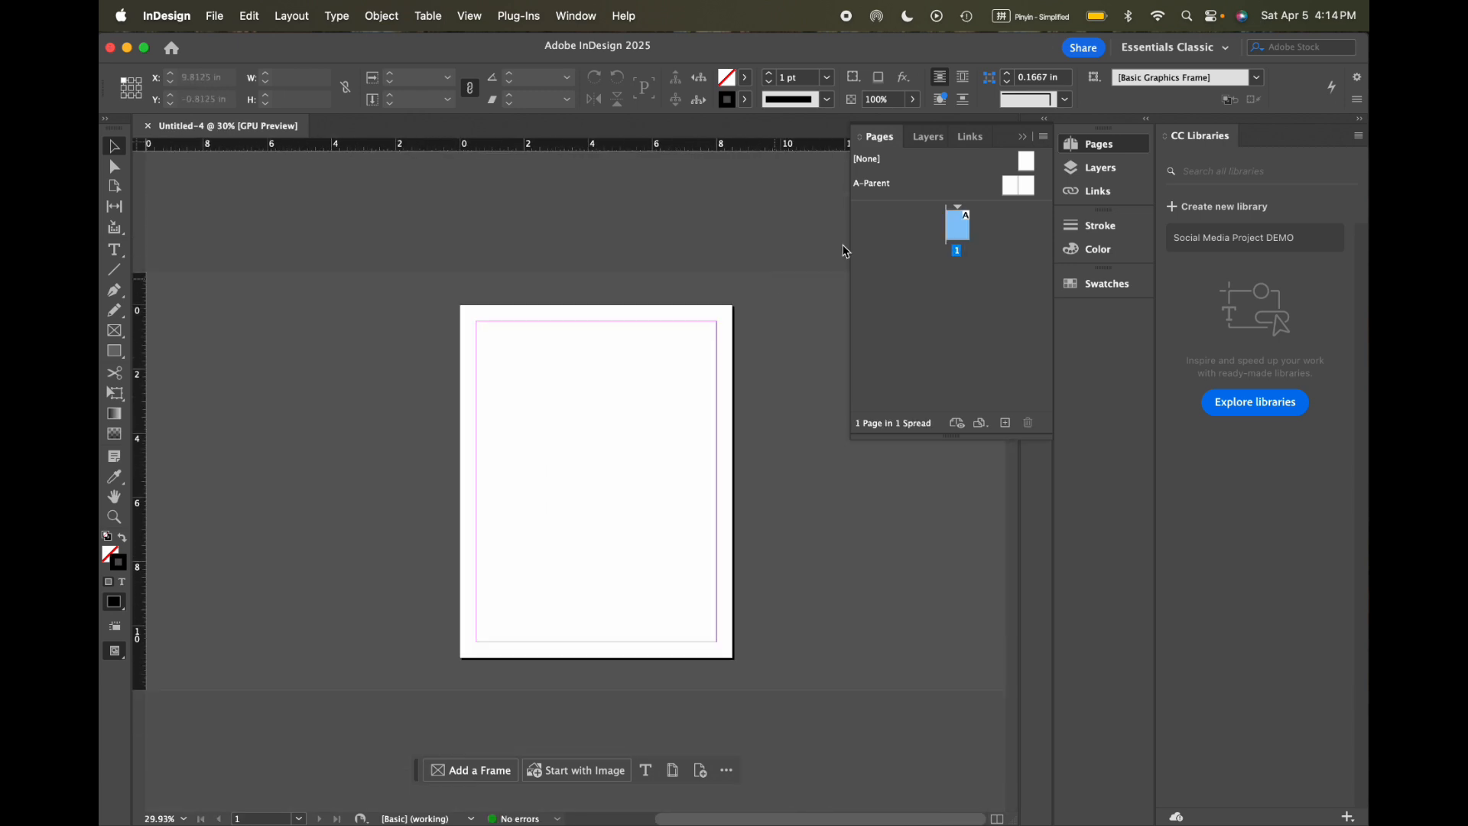
Step: Turn off Facing Pages in the document setup
click(962, 197)
click(216, 16)
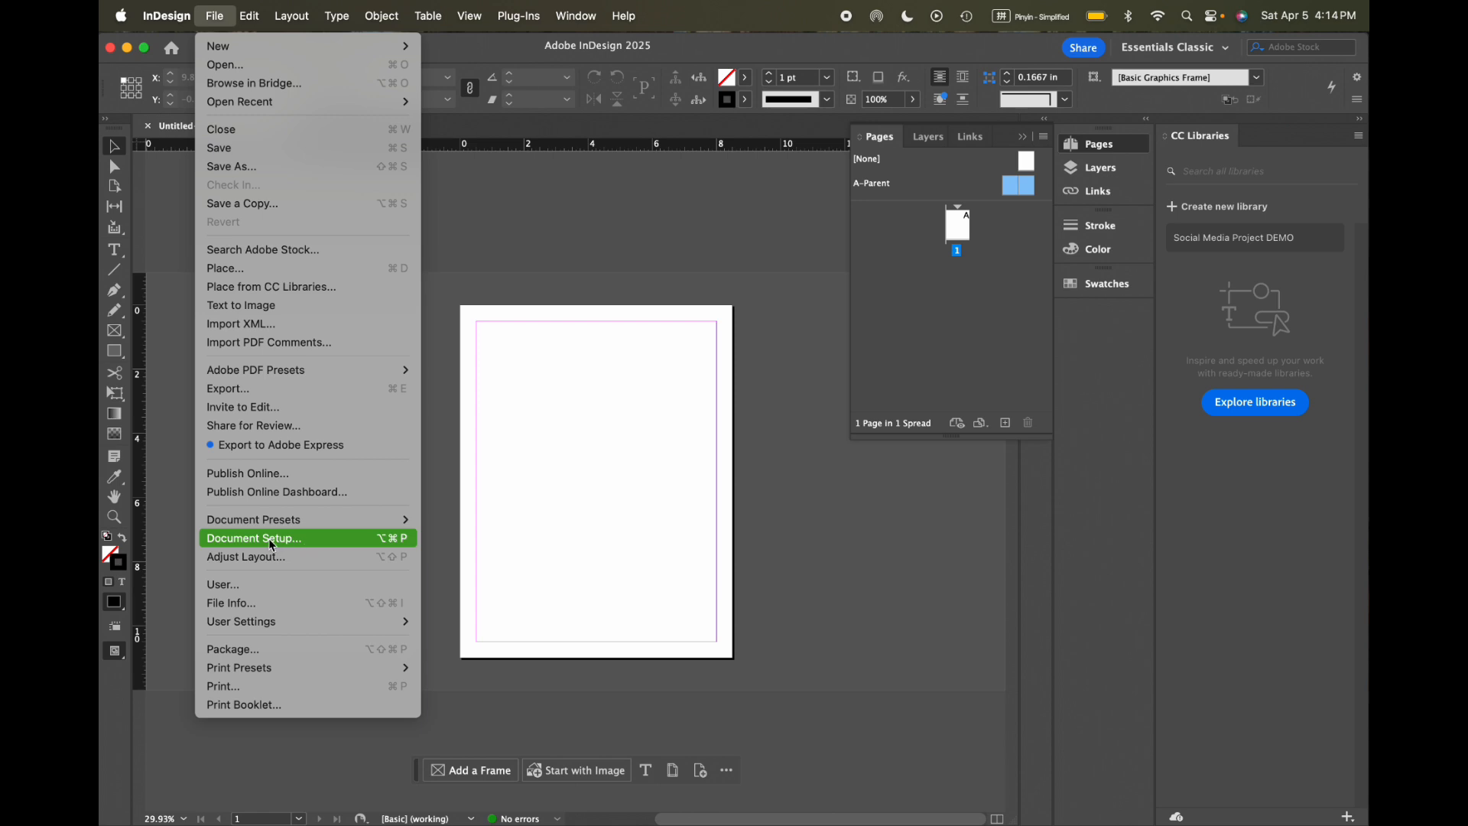
click(384, 539)
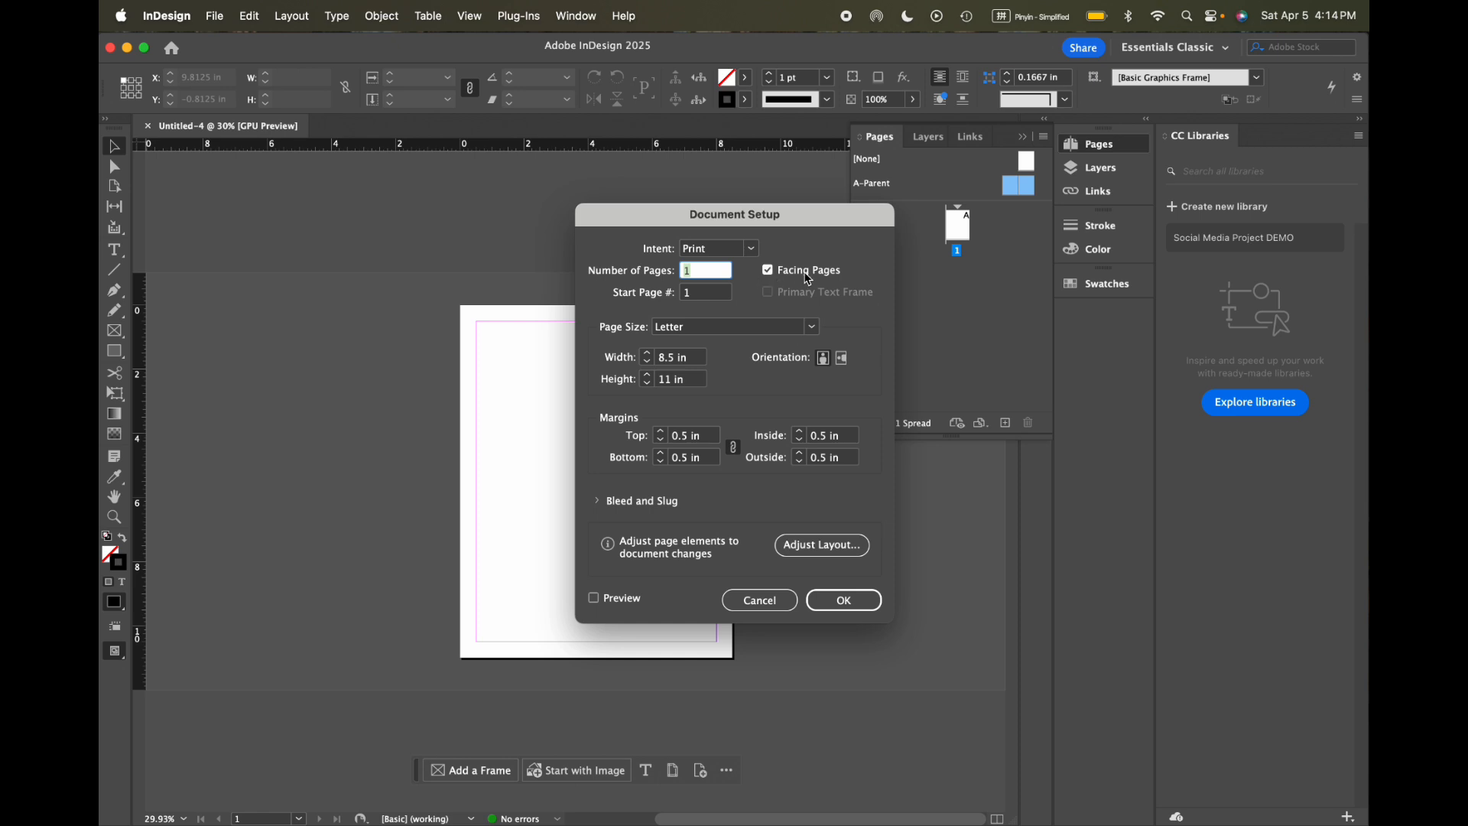
click(808, 274)
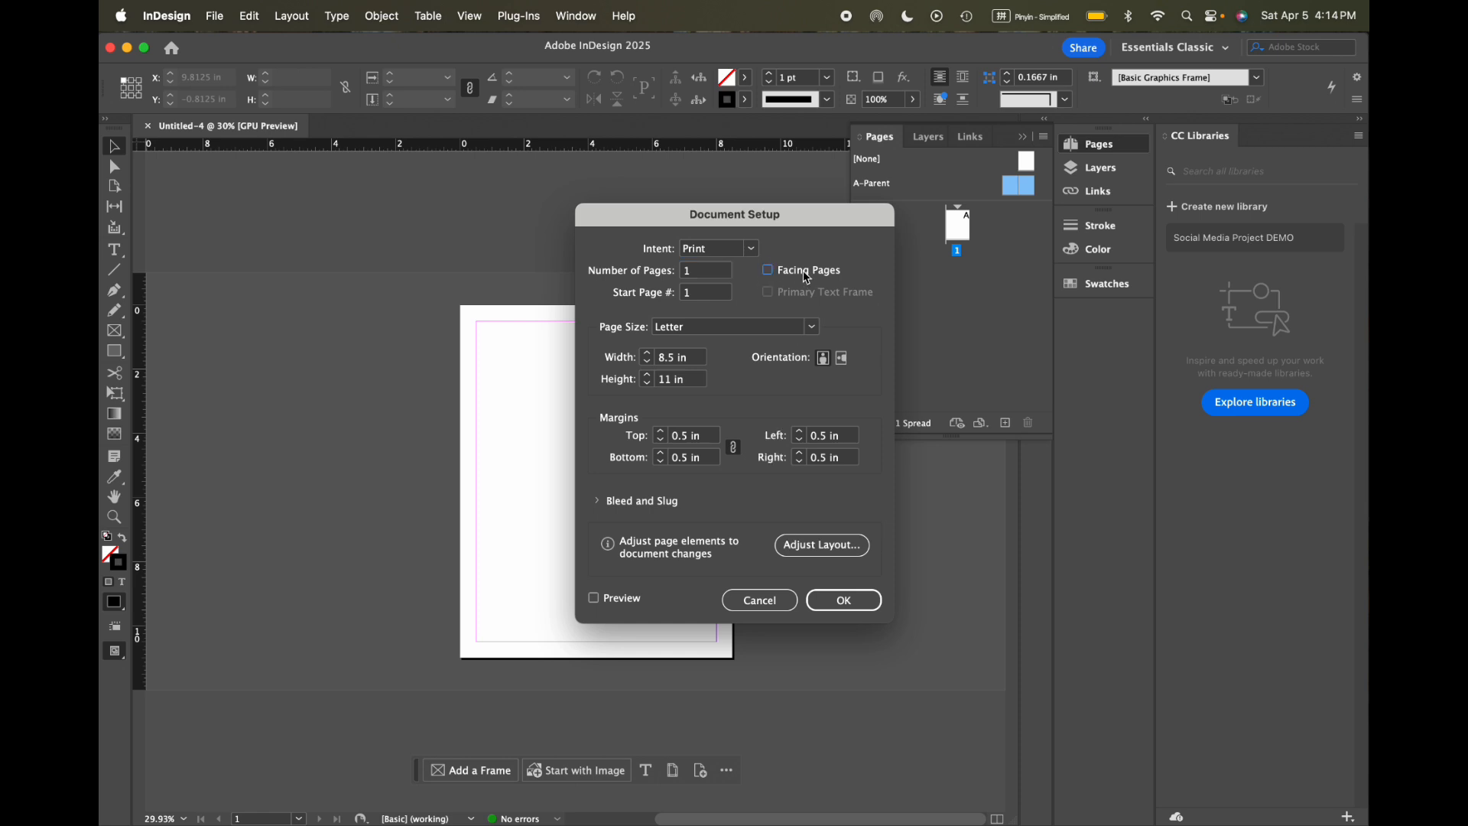
click(848, 601)
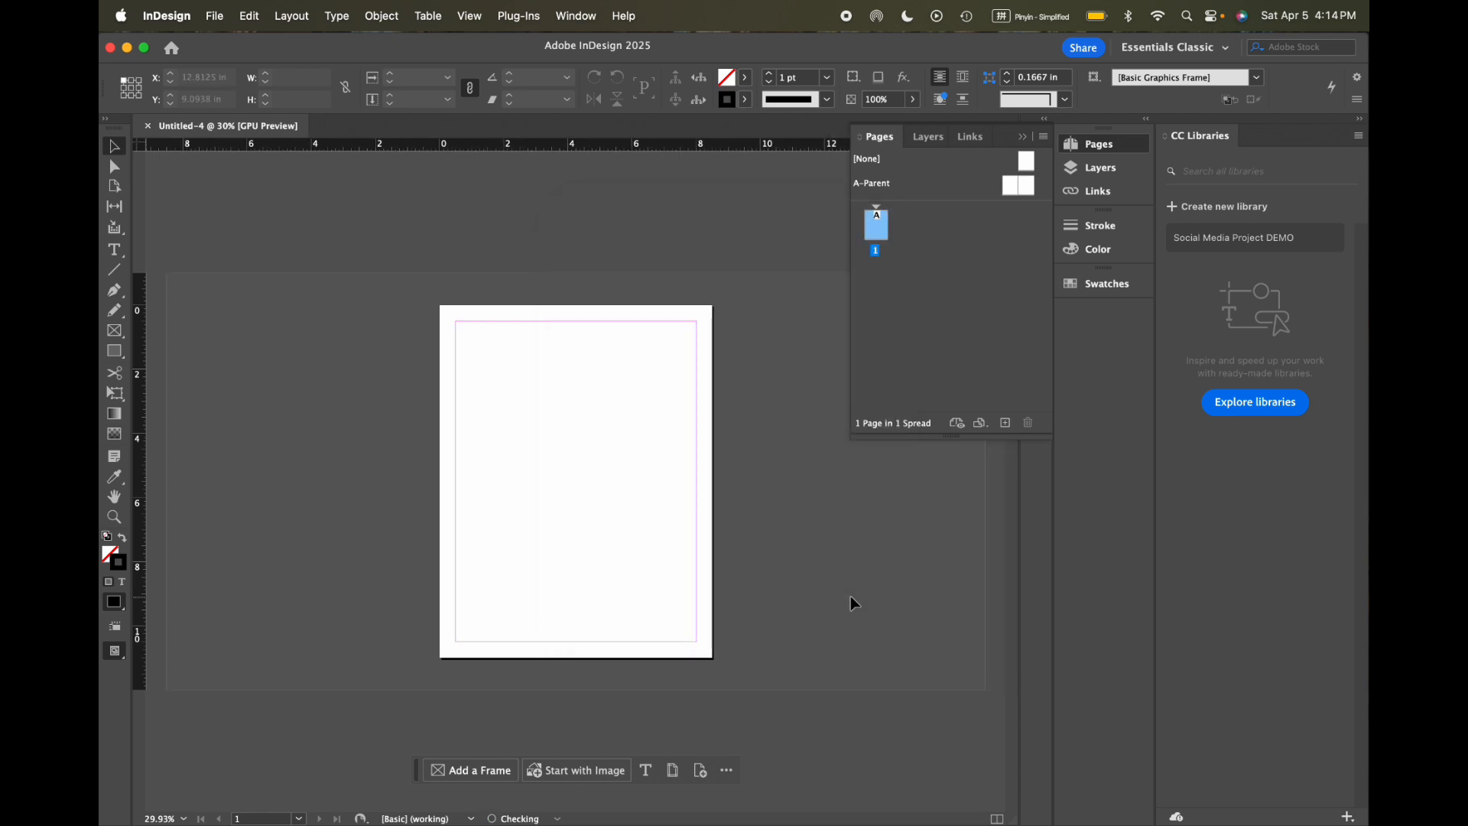
Step: Create a new one-page Letter parent with prefix B, named template, based on no other parent
right_click(998, 194)
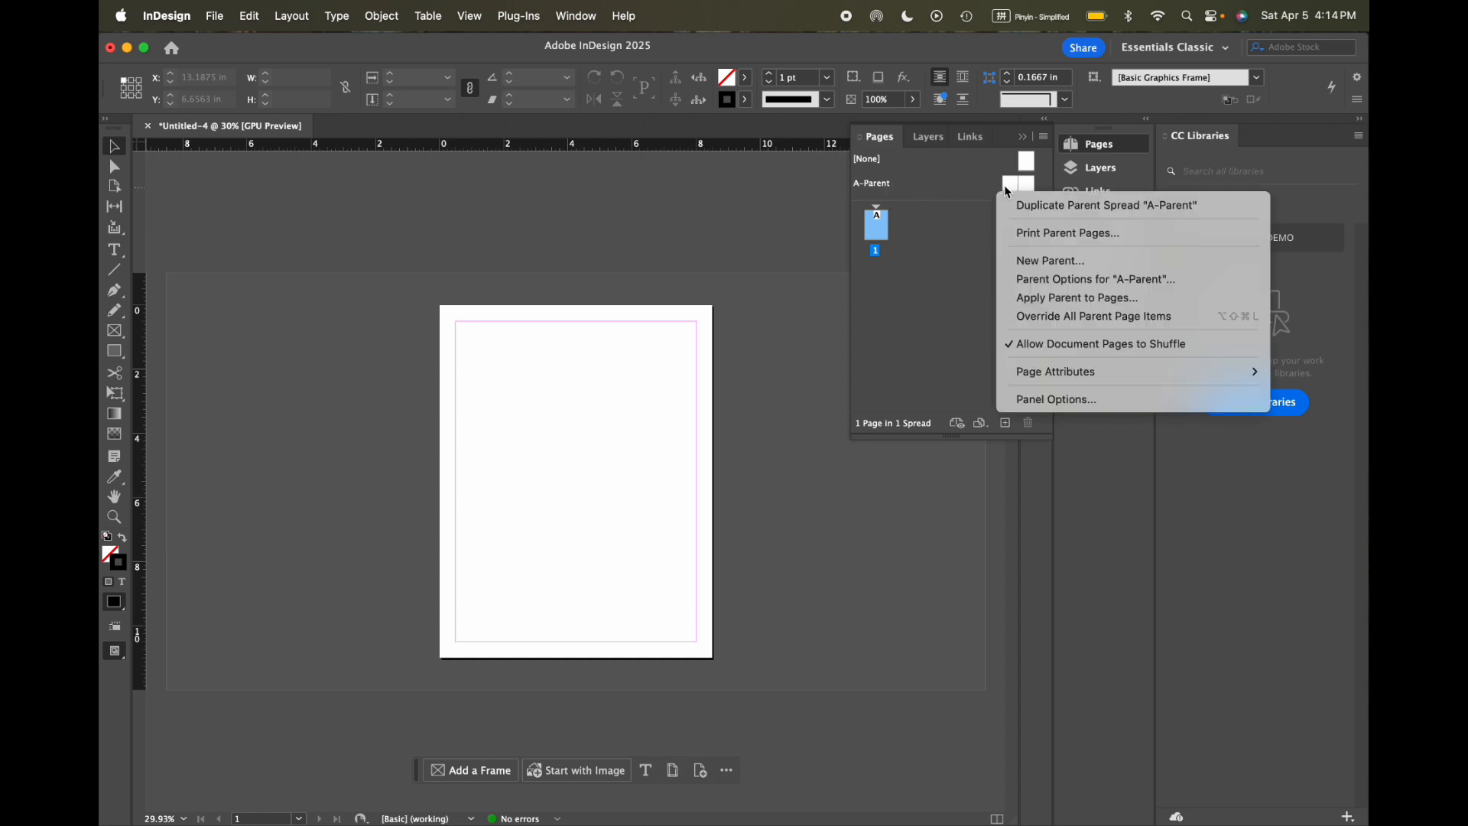
click(925, 186)
double_click(975, 188)
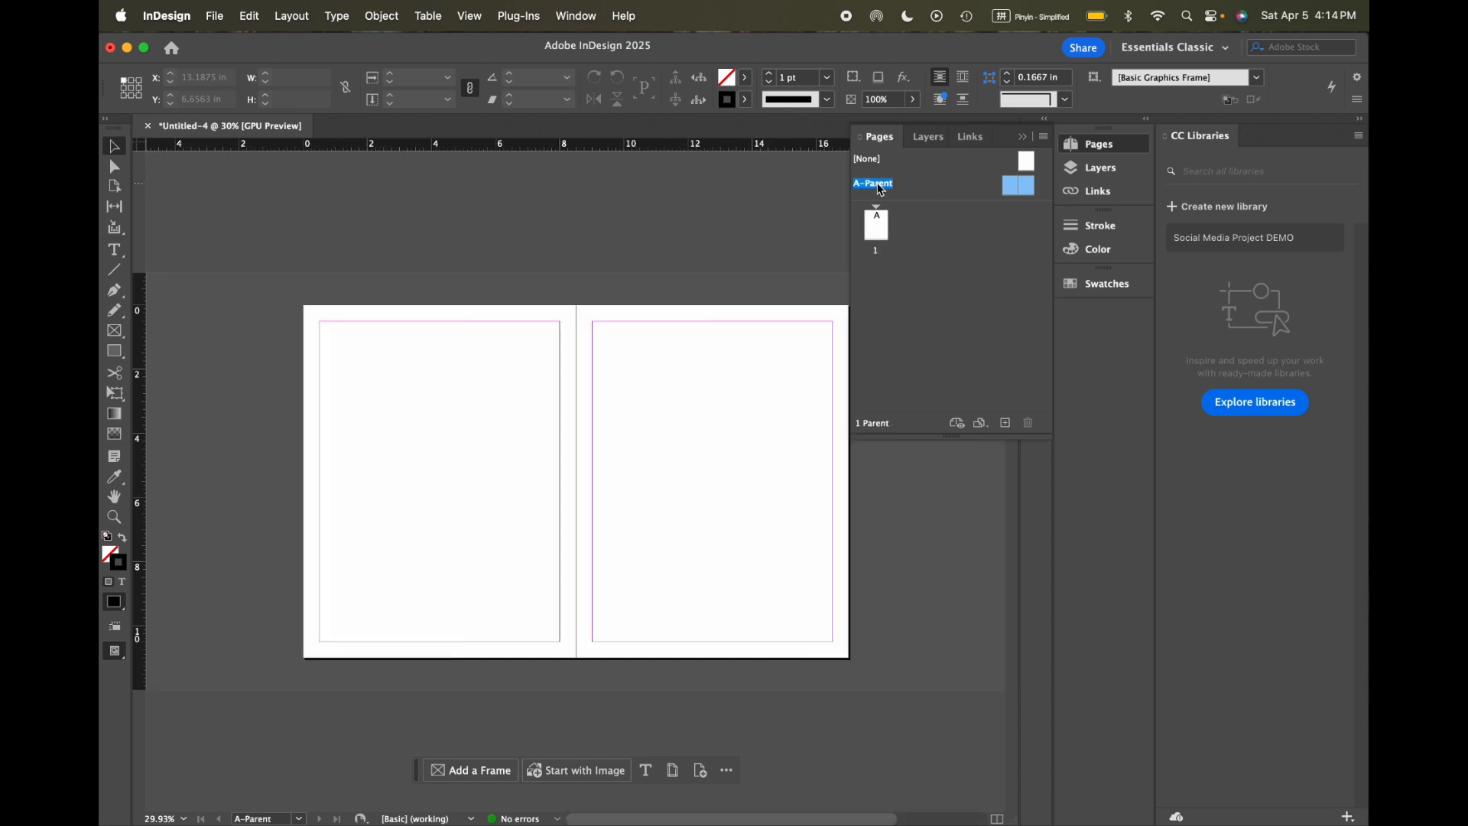
right_click(981, 191)
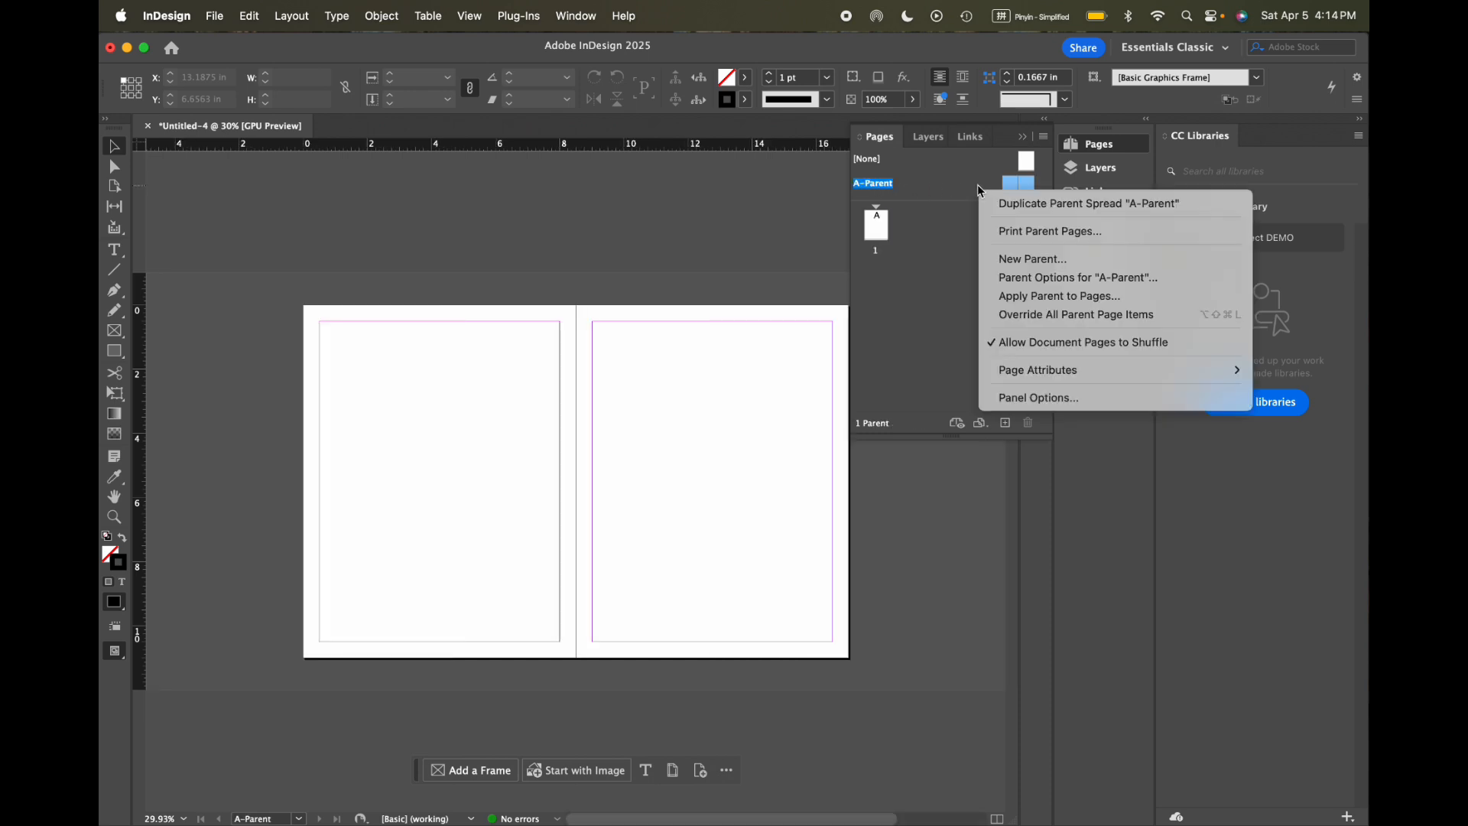
click(1018, 263)
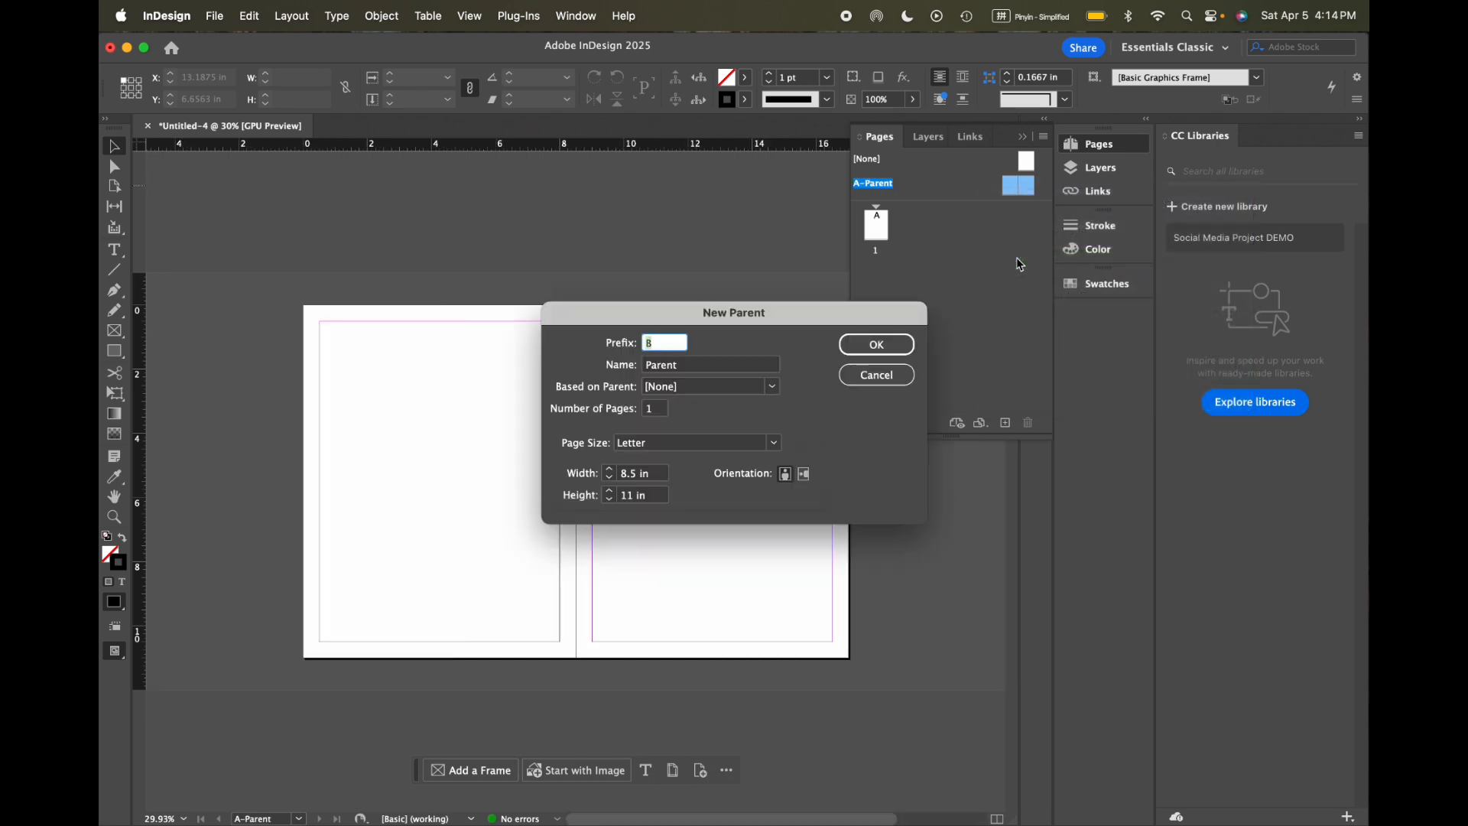
double_click(672, 367)
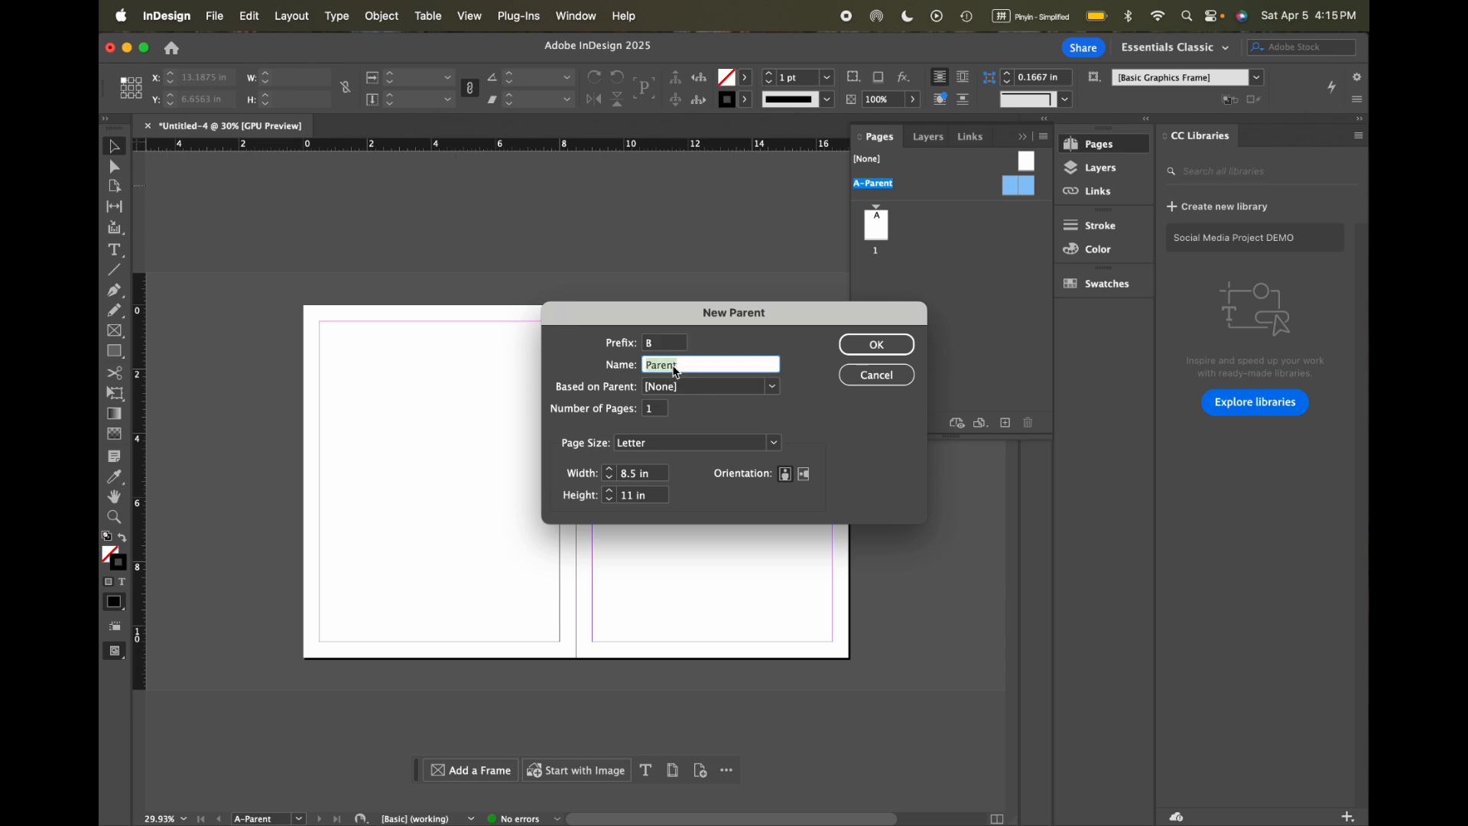
text(template)
click(662, 415)
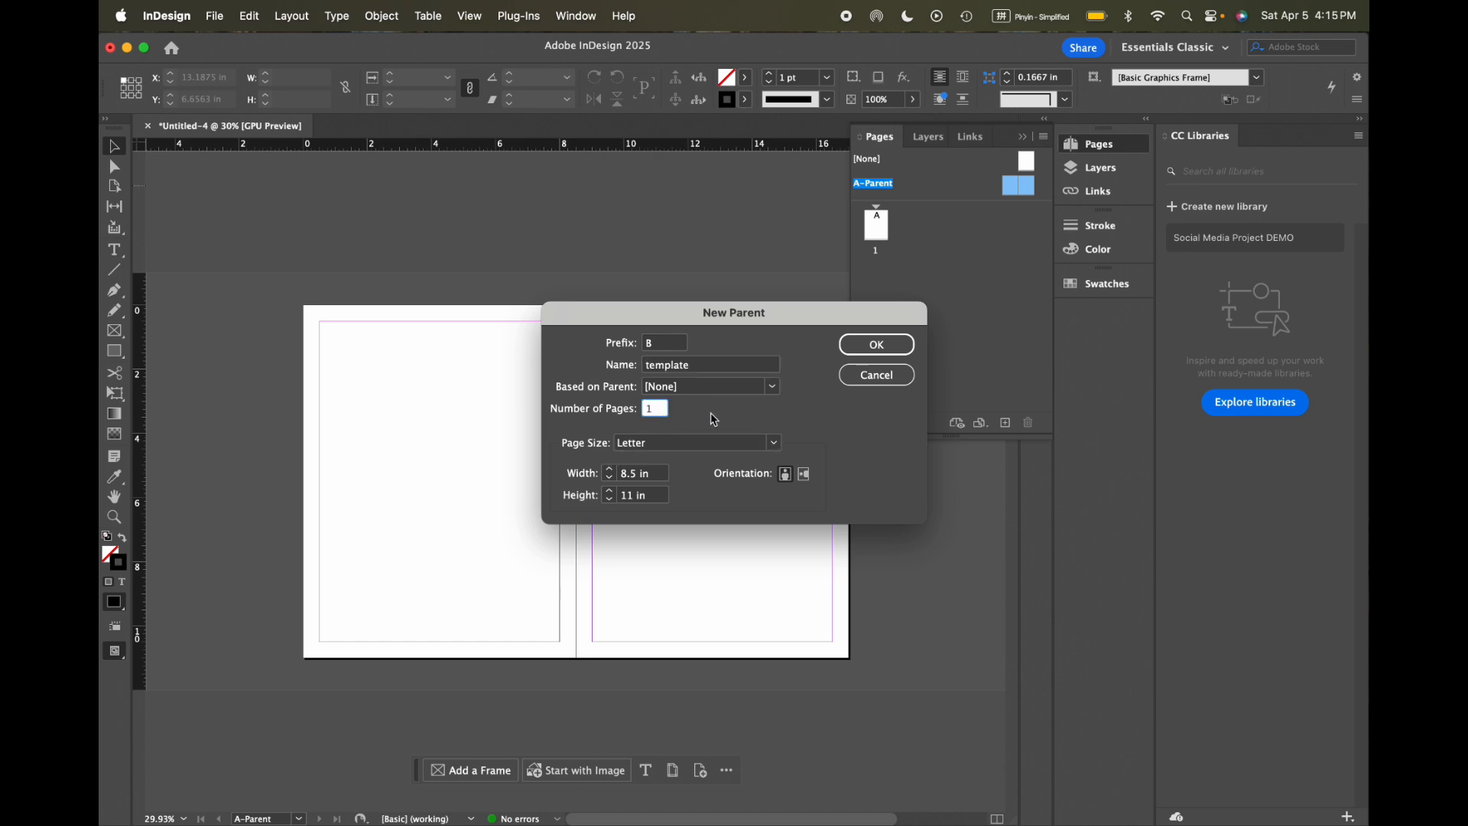
click(876, 347)
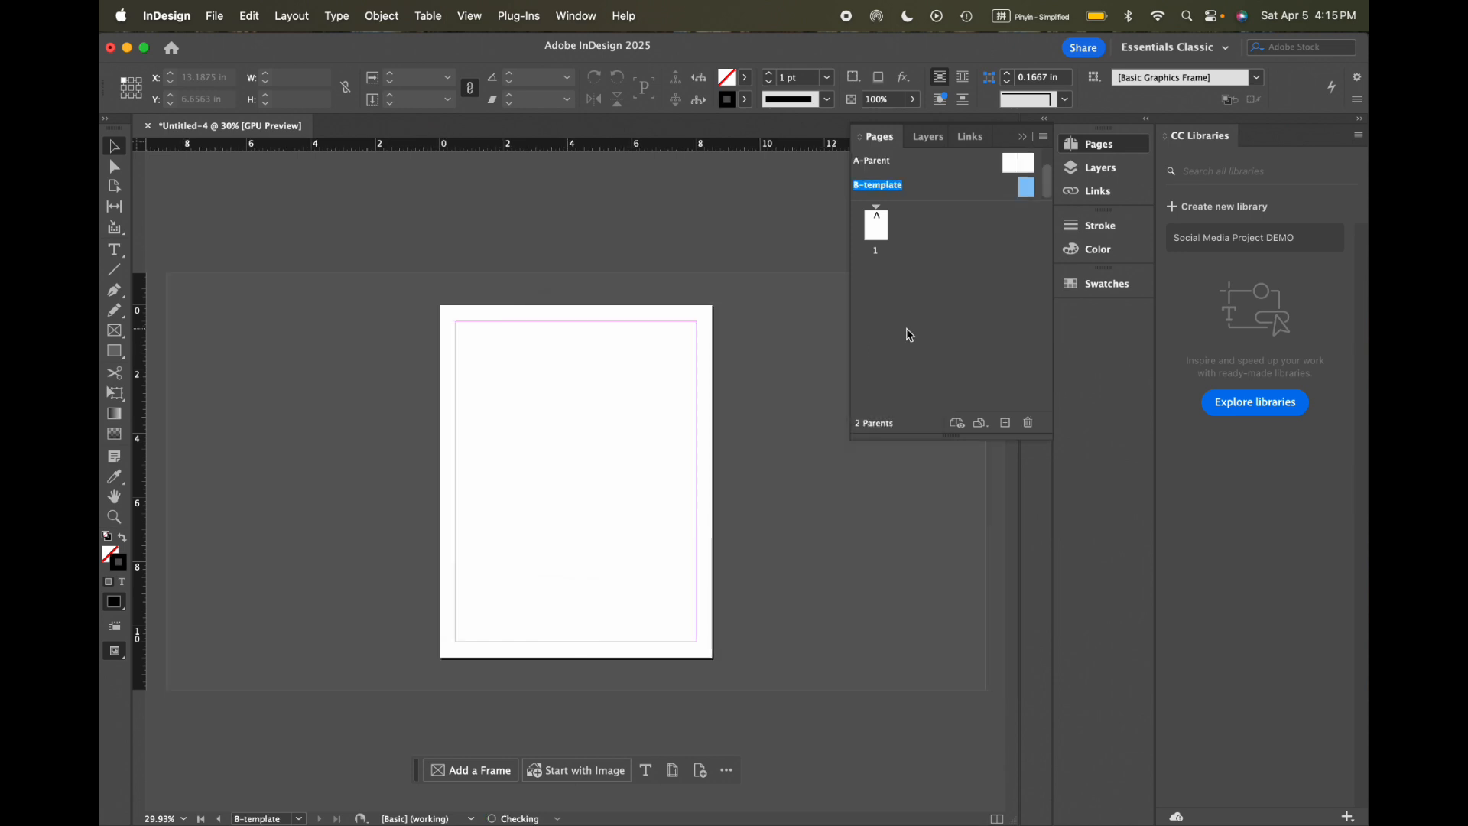
Step: Delete the two-page A-Parent spread, even though it is applied to page 1
click(886, 169)
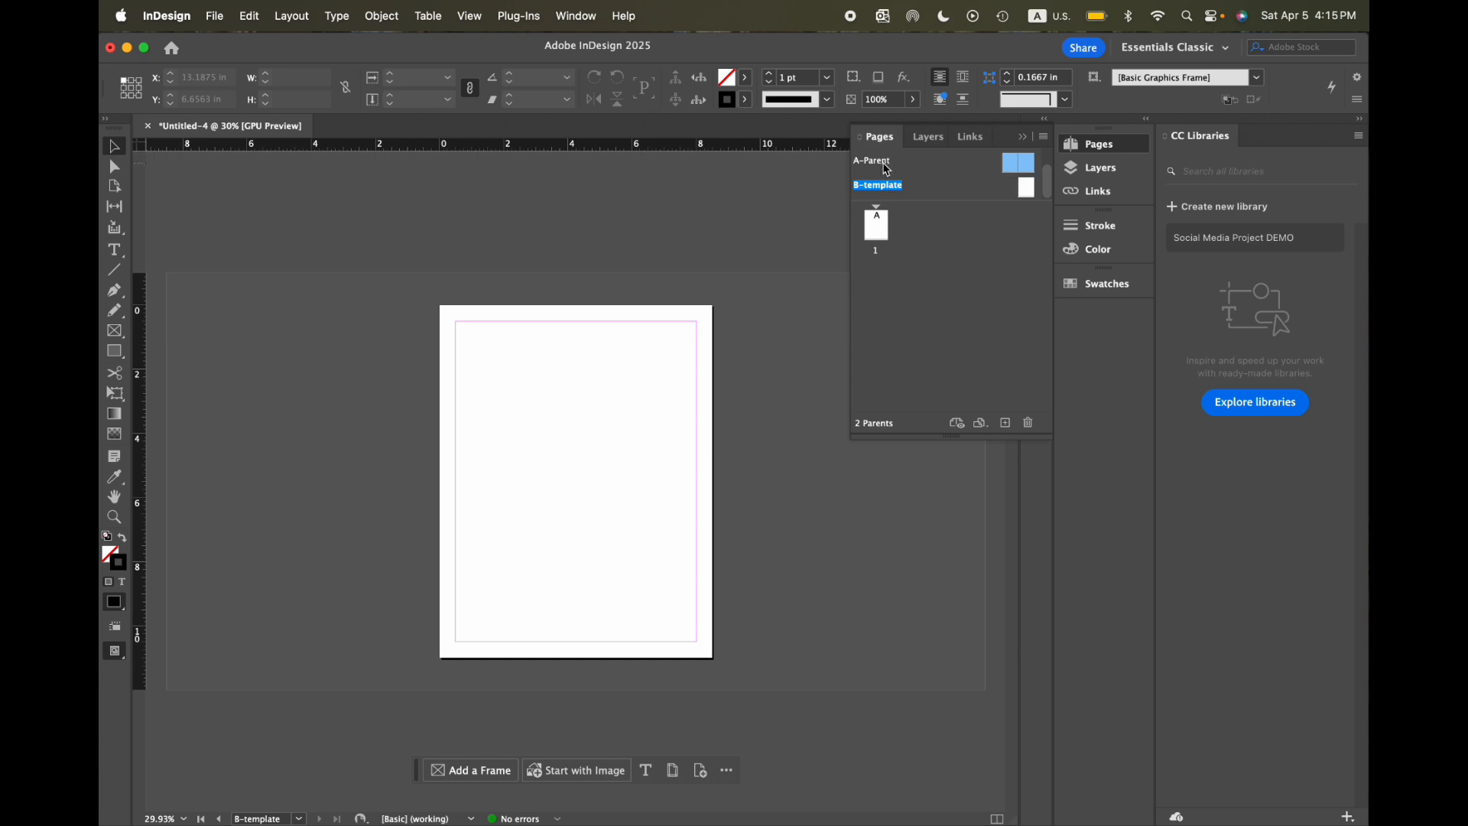
right_click(1015, 170)
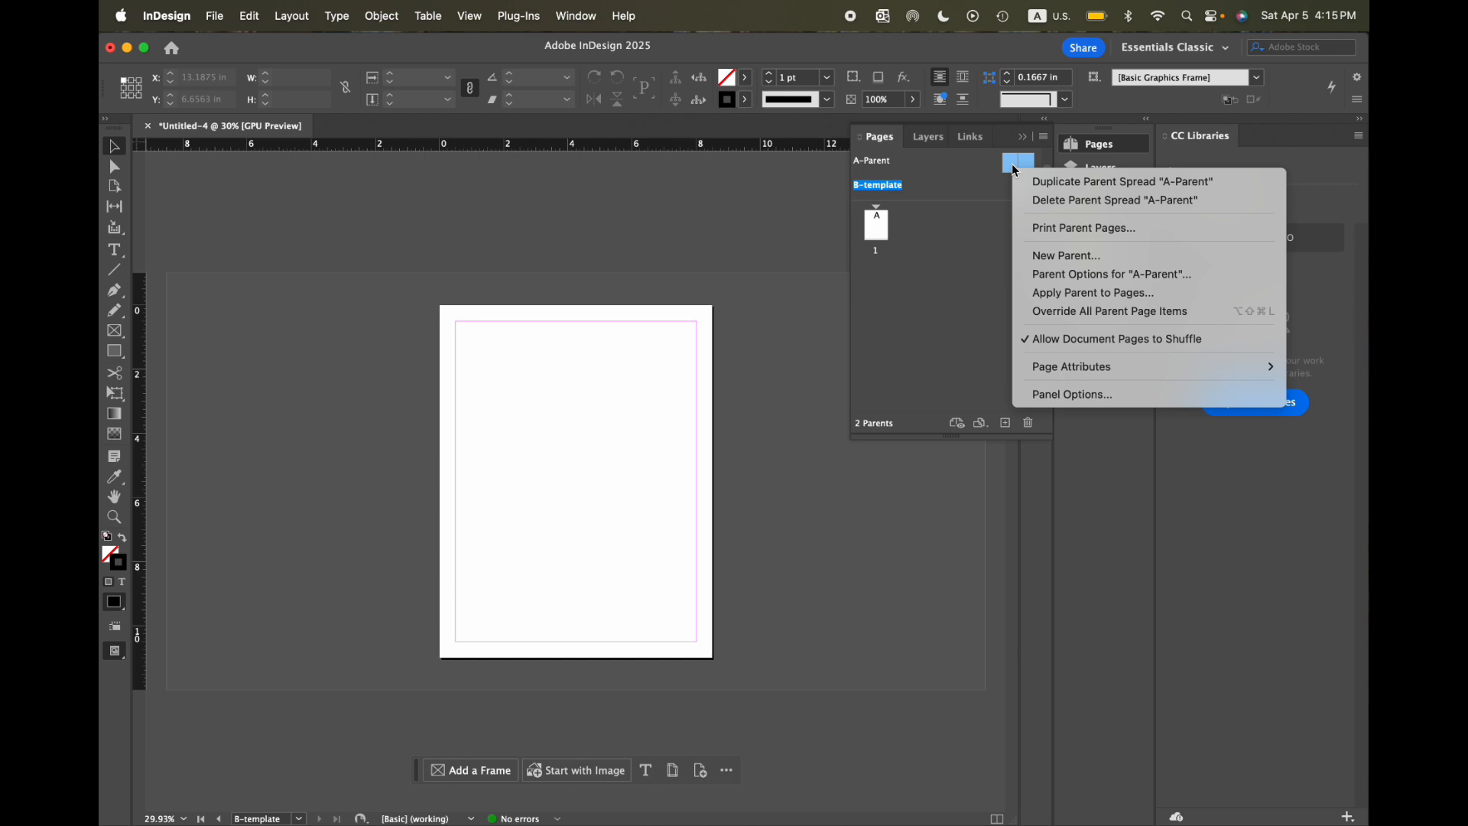
click(1180, 200)
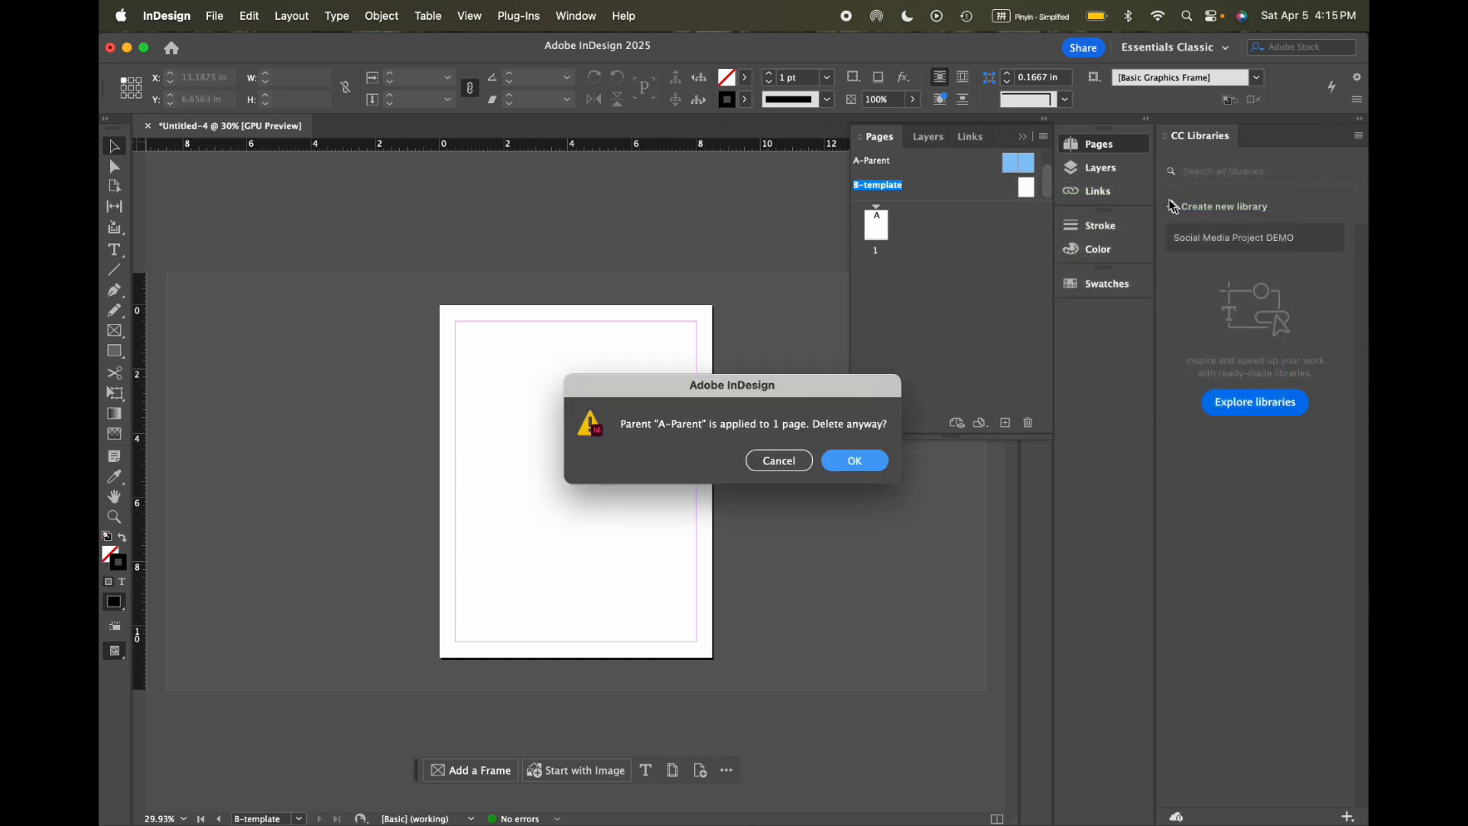
click(855, 461)
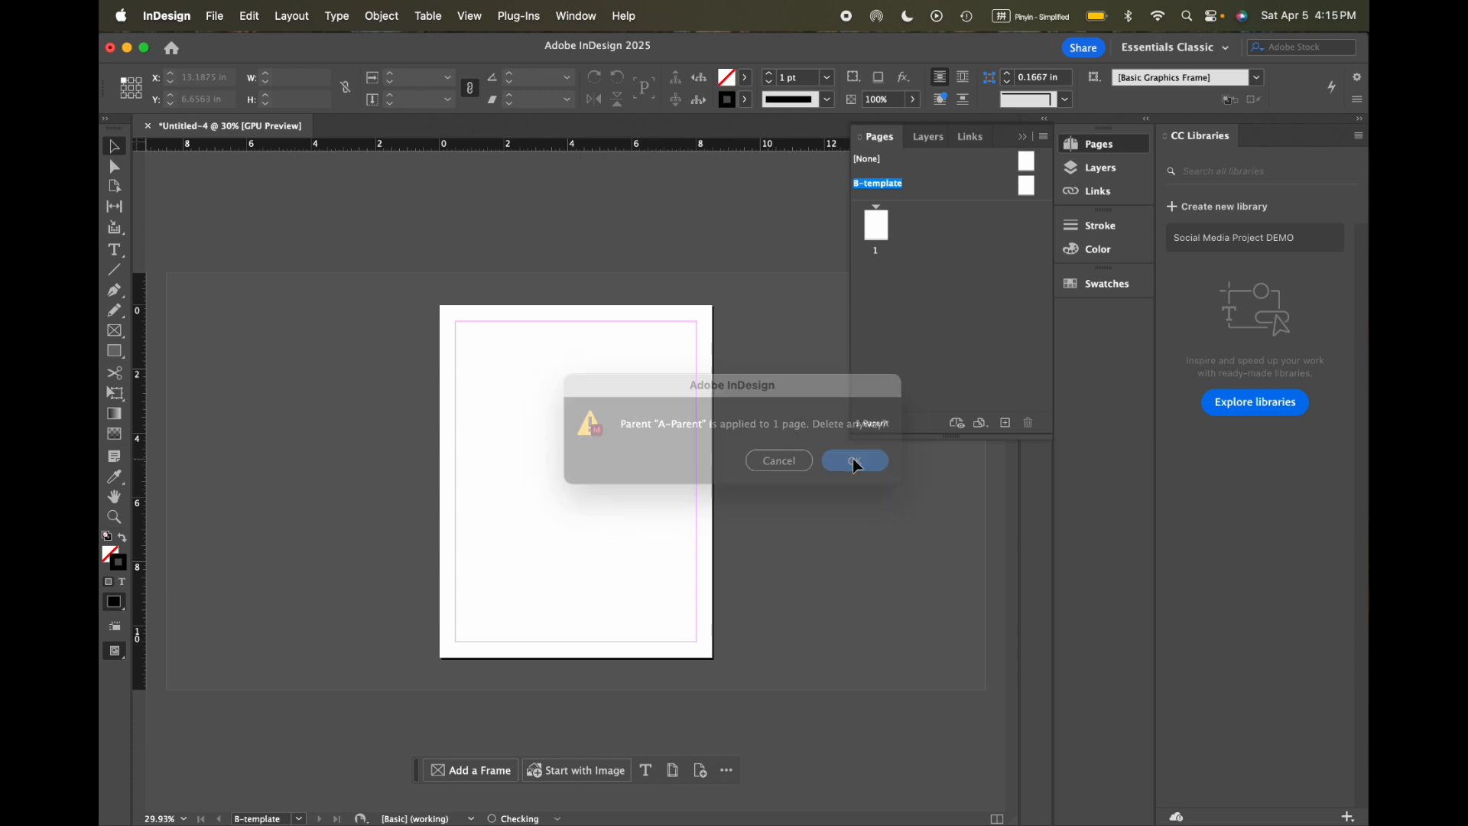
Step: Open the B-template parent page and place the orange university seal image from the Desktop at about X 0.73 in, Y 0.75 in
double_click(1028, 187)
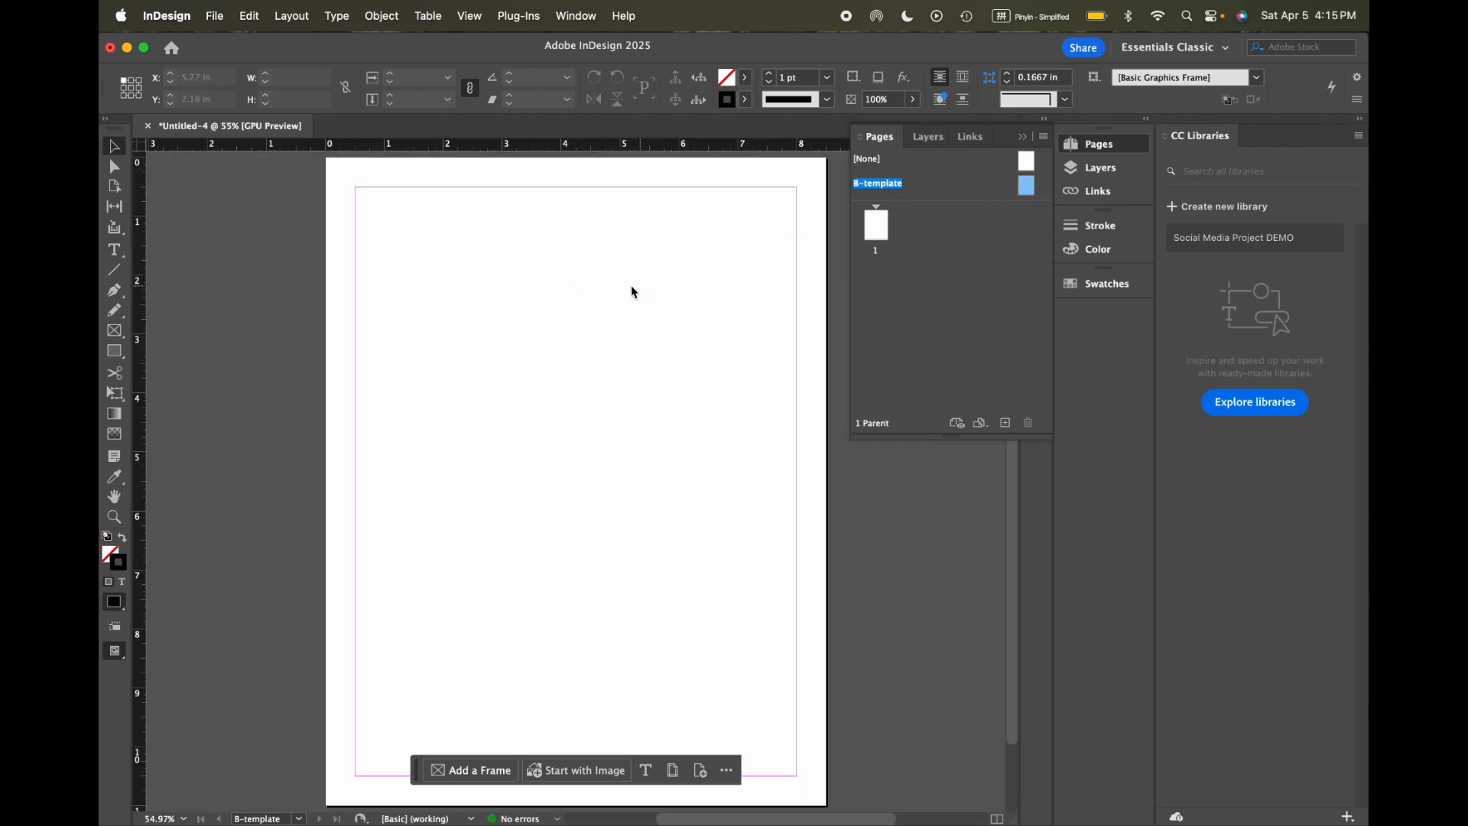
click(216, 7)
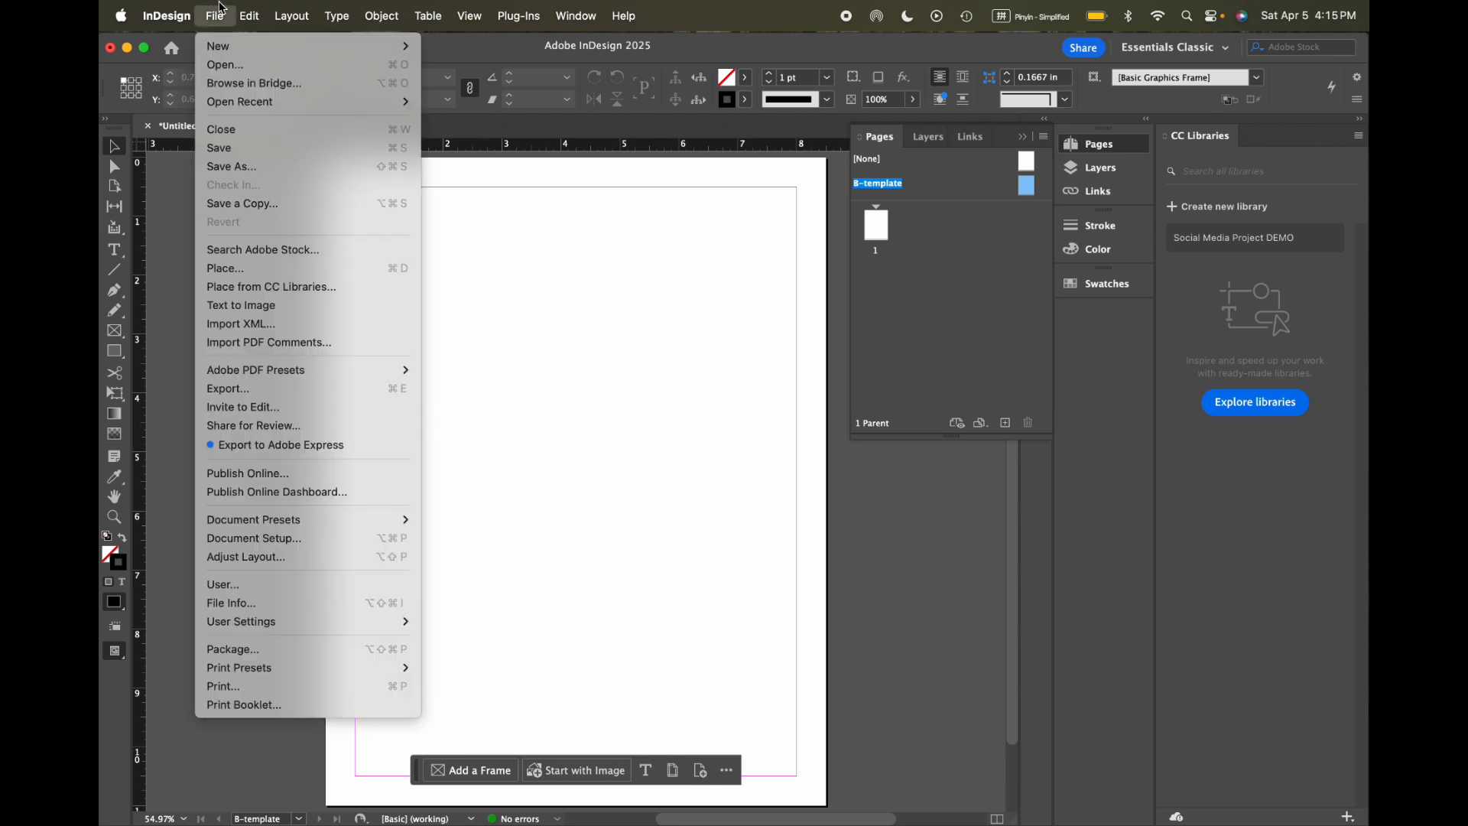
click(231, 267)
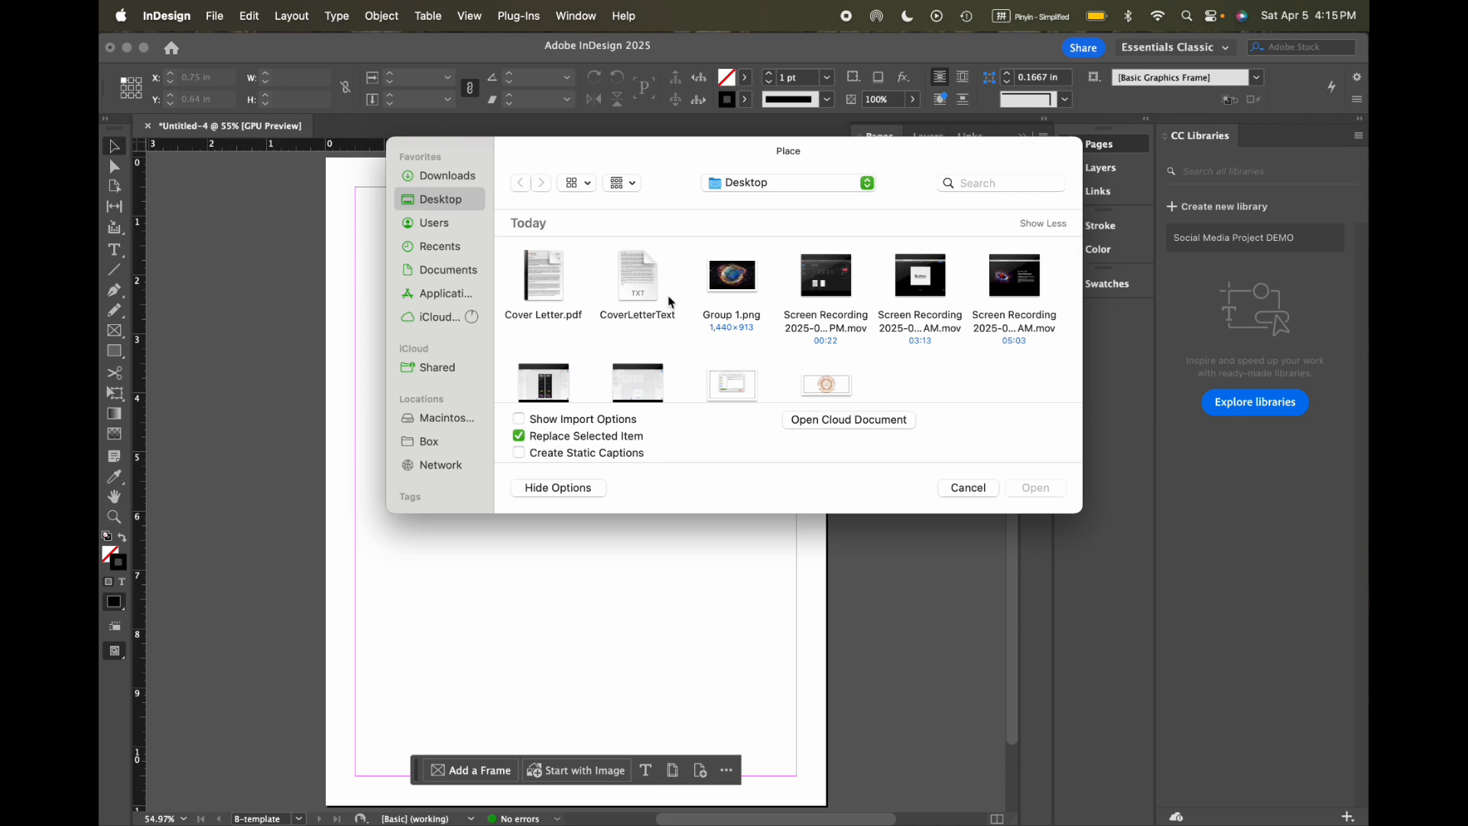
click(826, 384)
click(1034, 487)
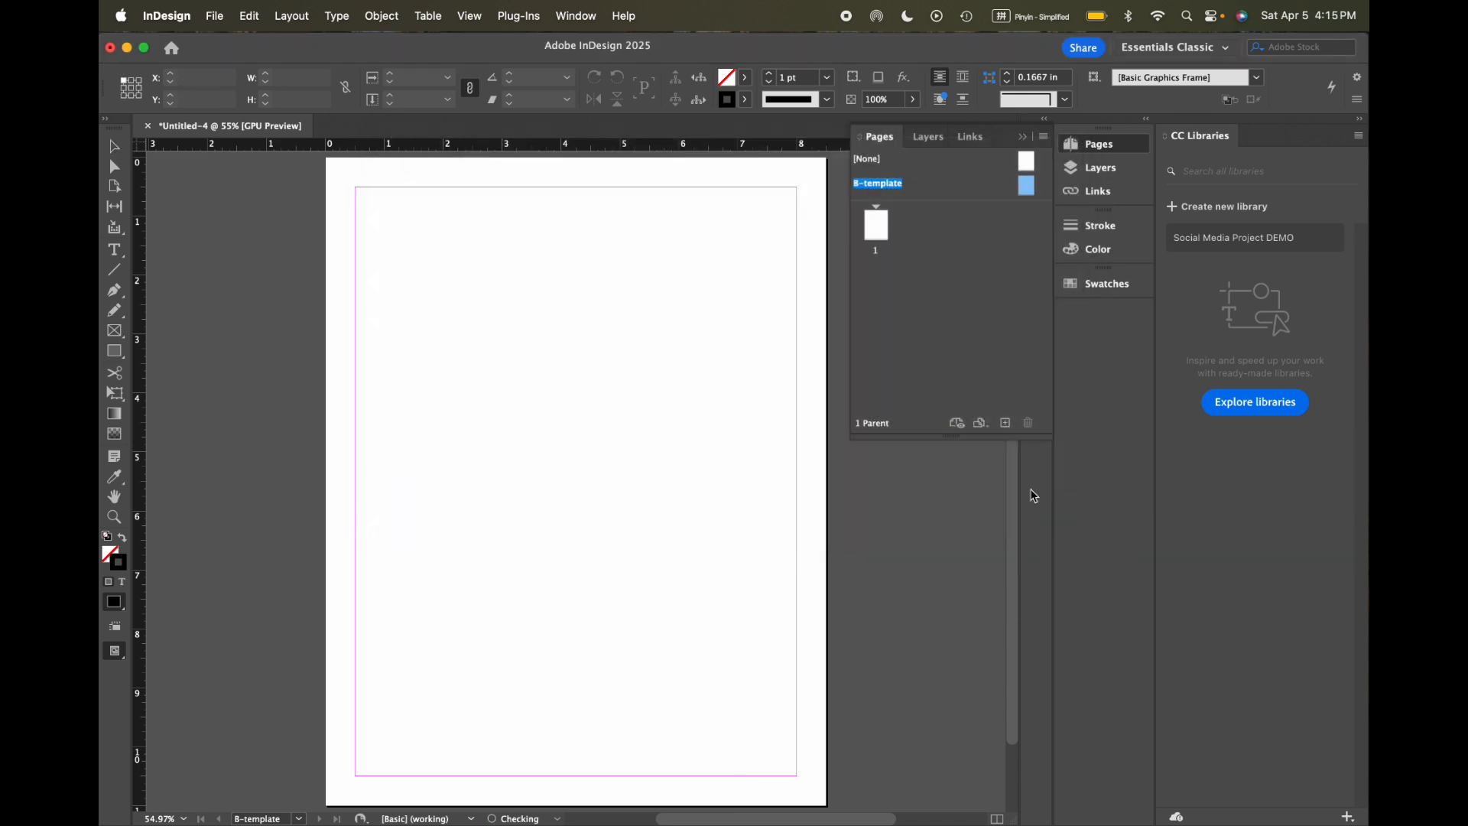
click(366, 200)
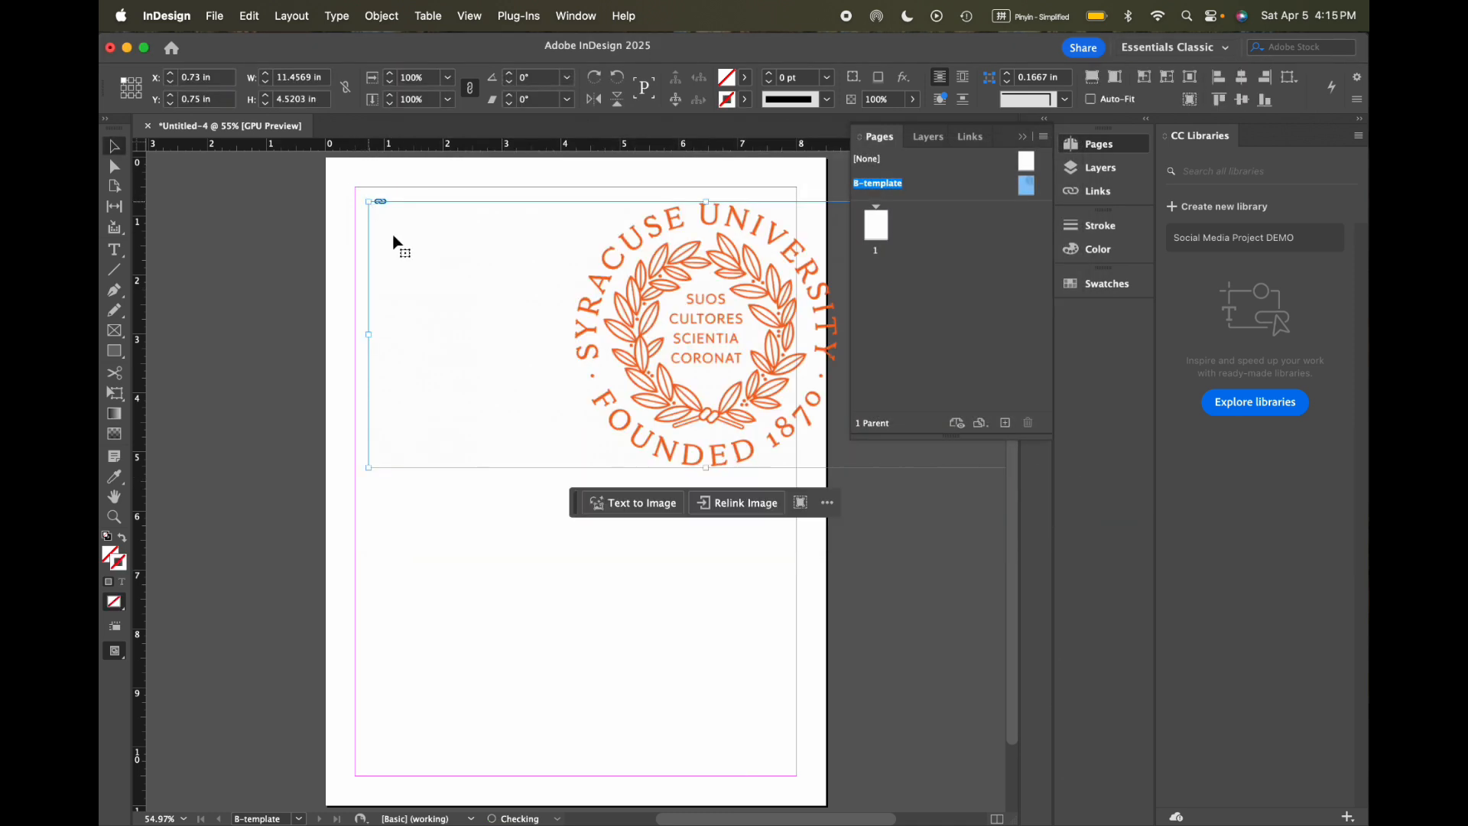
Step: Crop the image frame on both sides to fit closely around the seal, about 4.65 in wide
drag(369, 334, 572, 333)
scroll(572, 334, down, 3)
scroll(570, 331, right, 1)
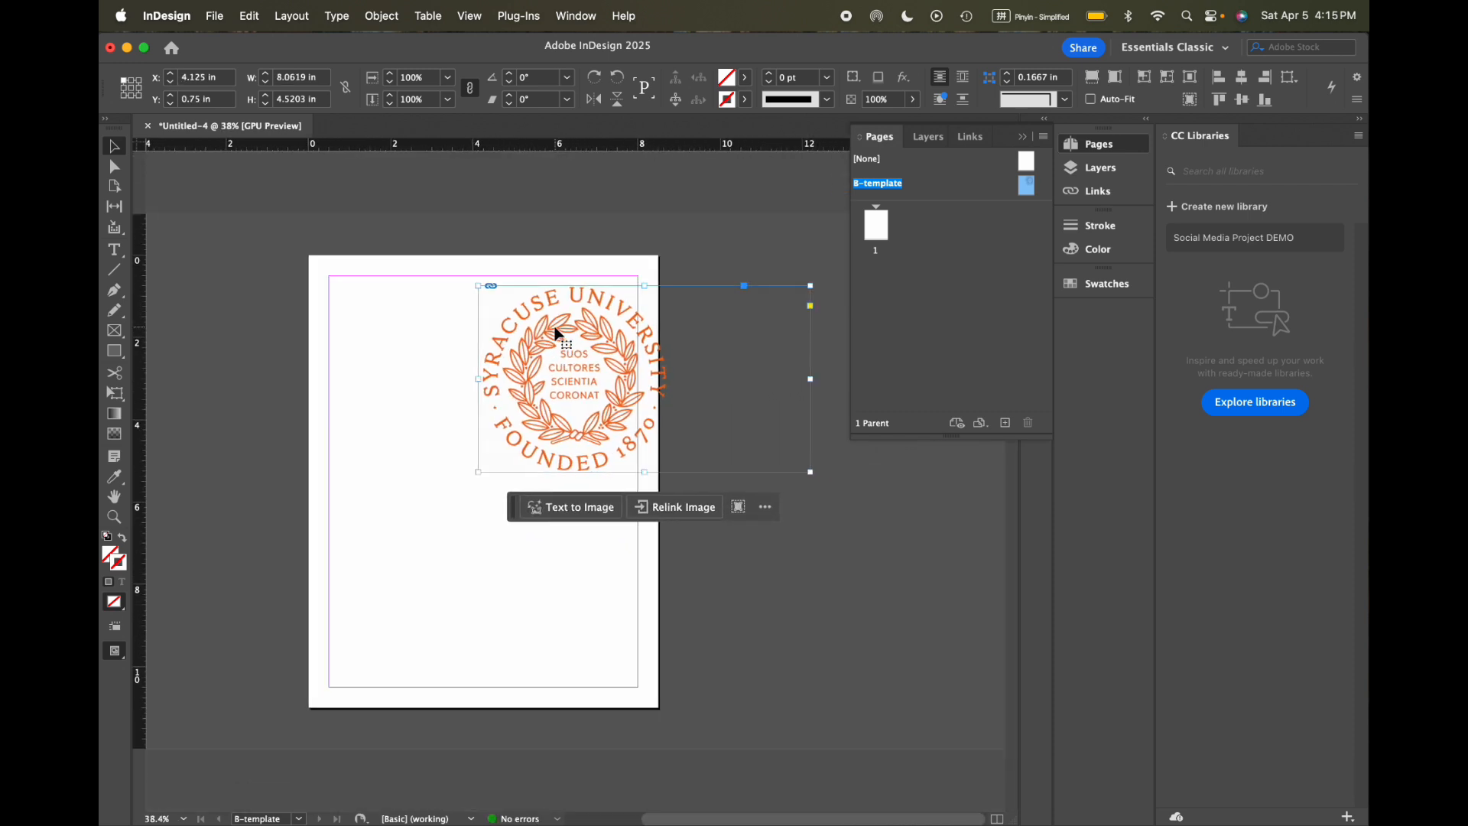
drag(794, 379, 654, 379)
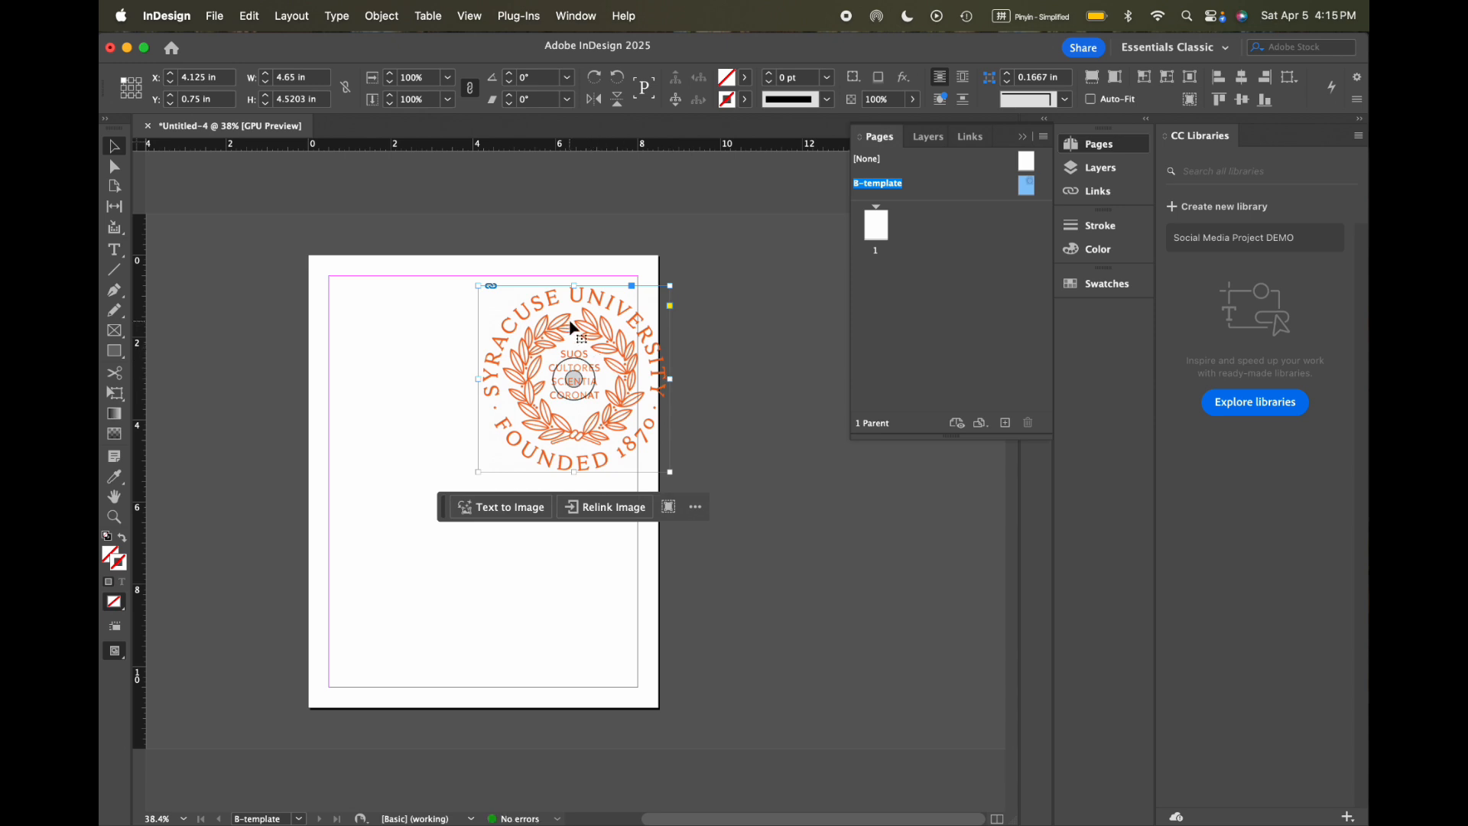
Step: Scale the seal and its frame proportionally to about 0.71 in wide and position it at the page's upper-left margin corner, X 0.5 in, Y 0.5 in
drag(669, 472, 265, 248)
scroll(502, 318, left, 3)
scroll(524, 316, up, 3)
scroll(519, 299, up, 1)
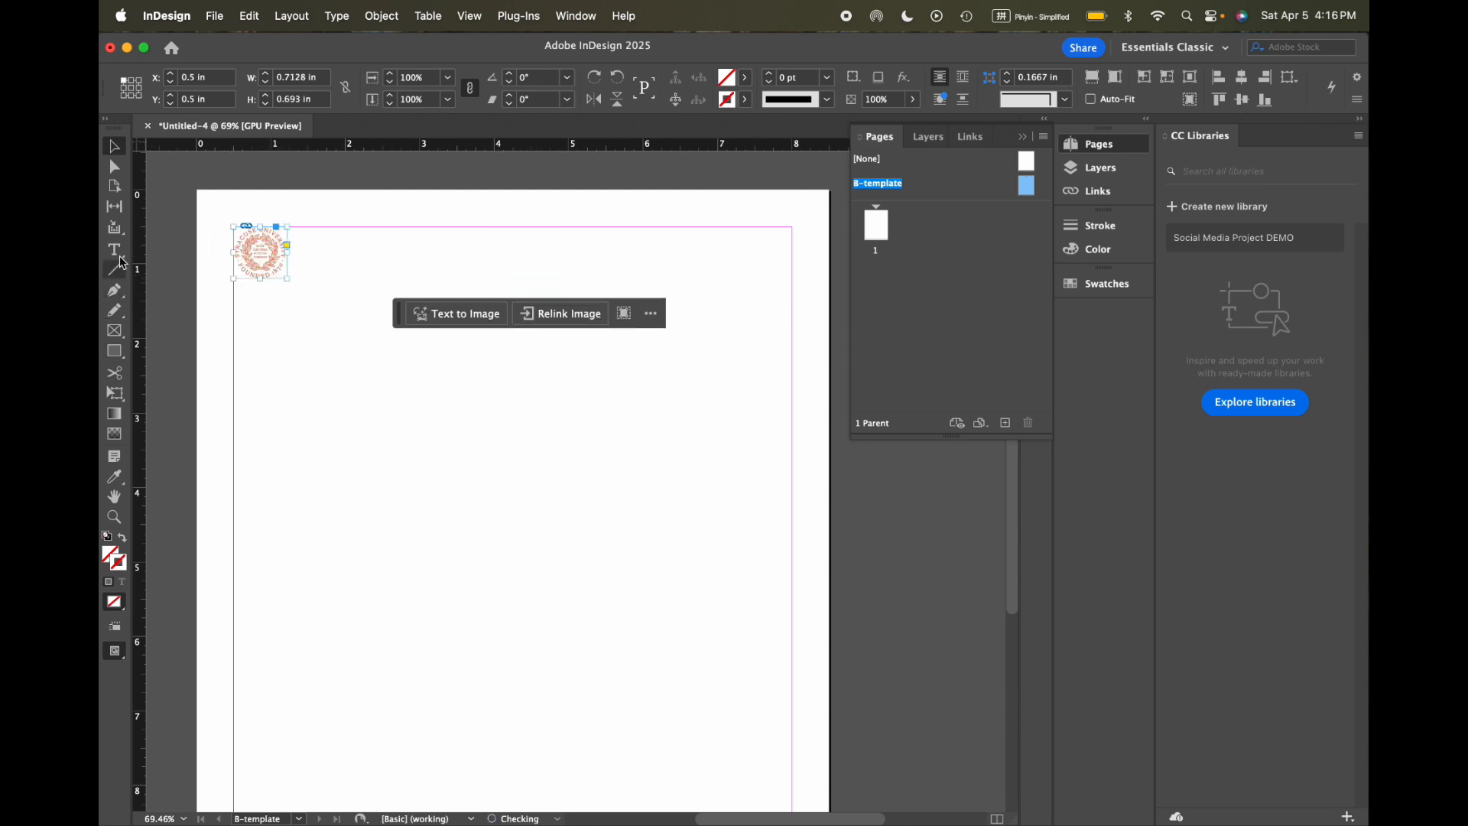
scroll(318, 245, up, 3)
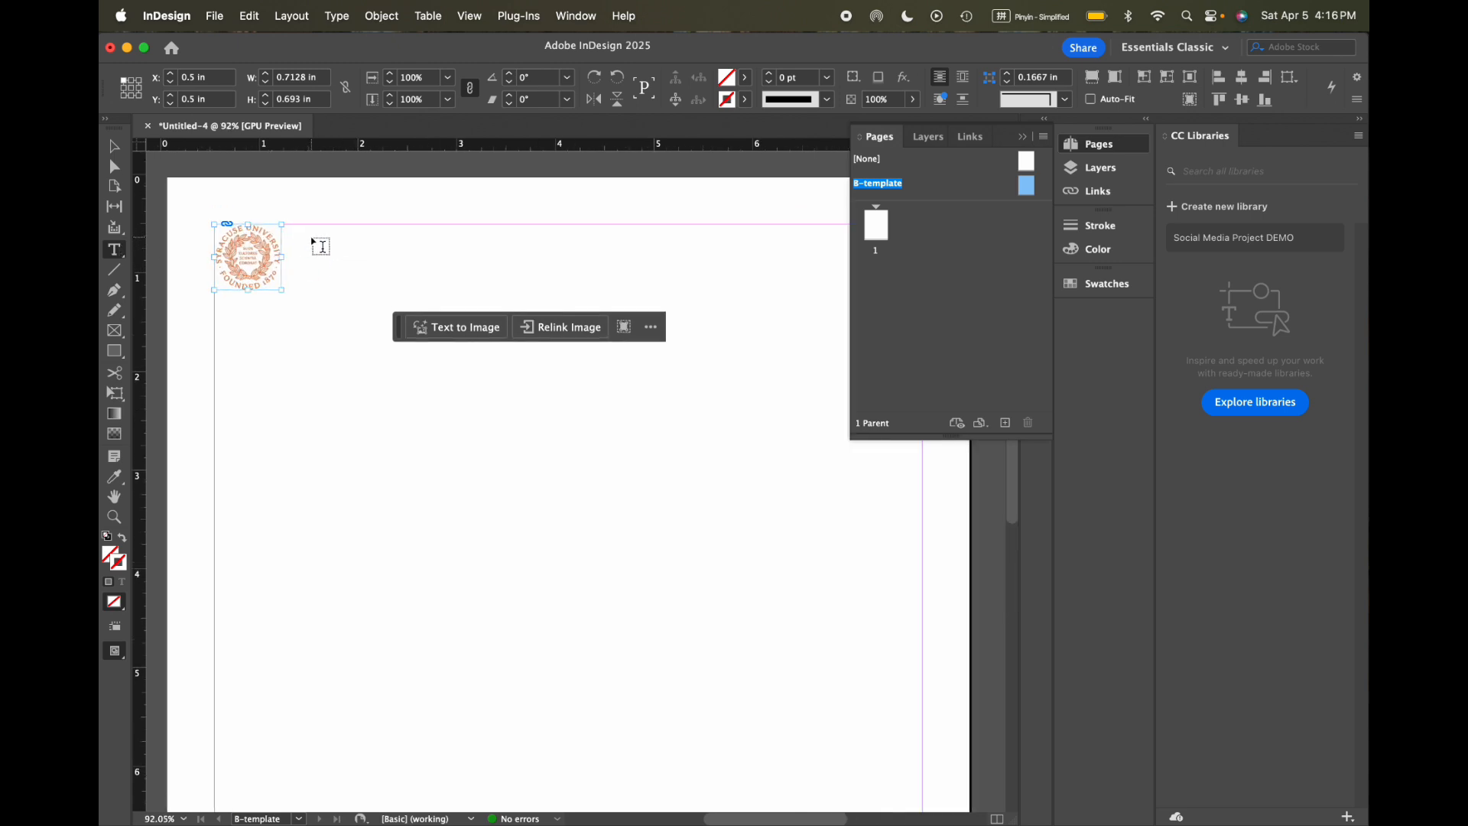
Step: Draw a text frame about 1.71 by 0.69 in beside the seal and enter the full name and, below it, the title Graphic Designer
click(115, 252)
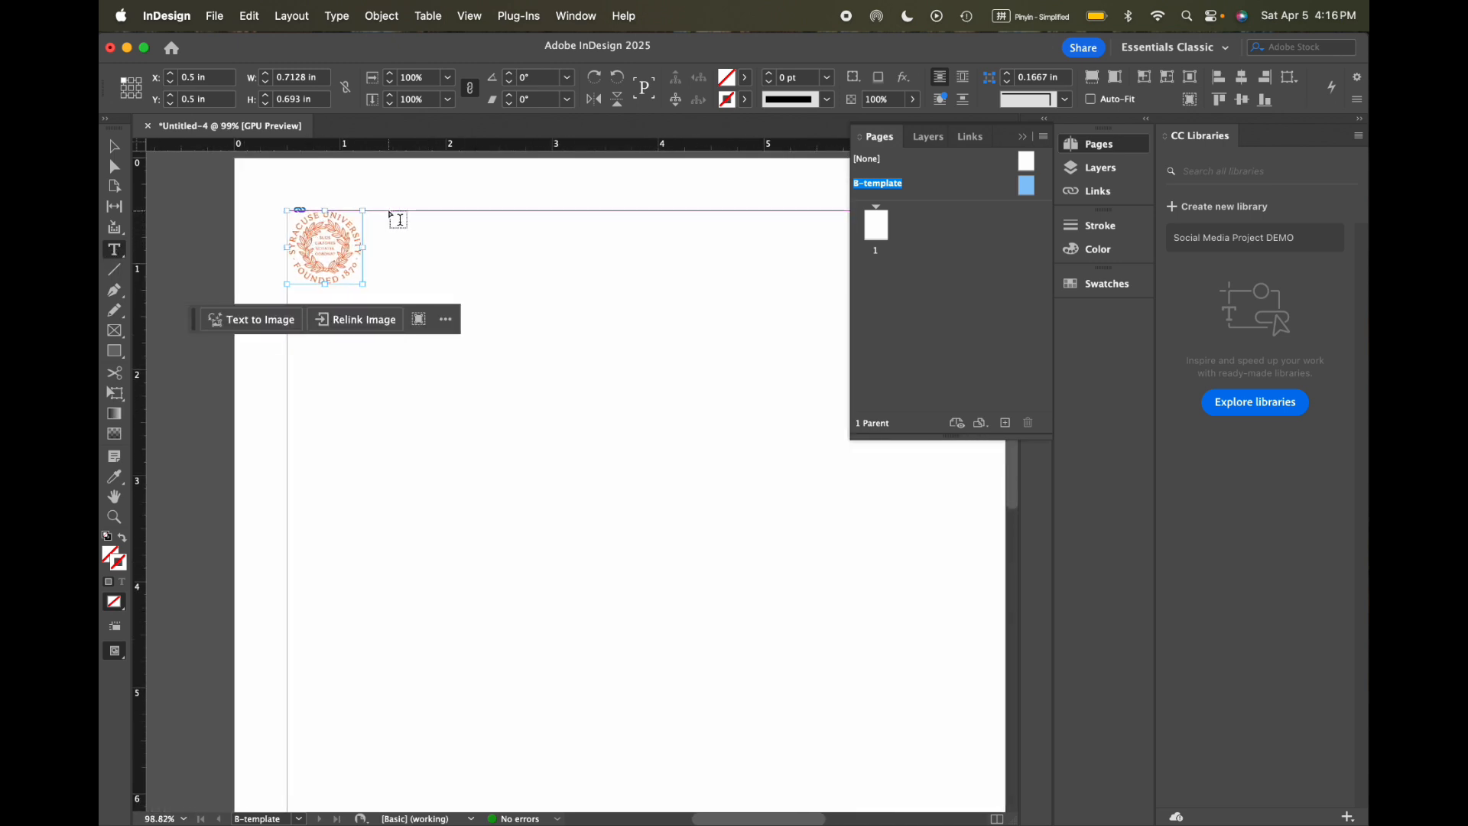
drag(390, 213, 570, 286)
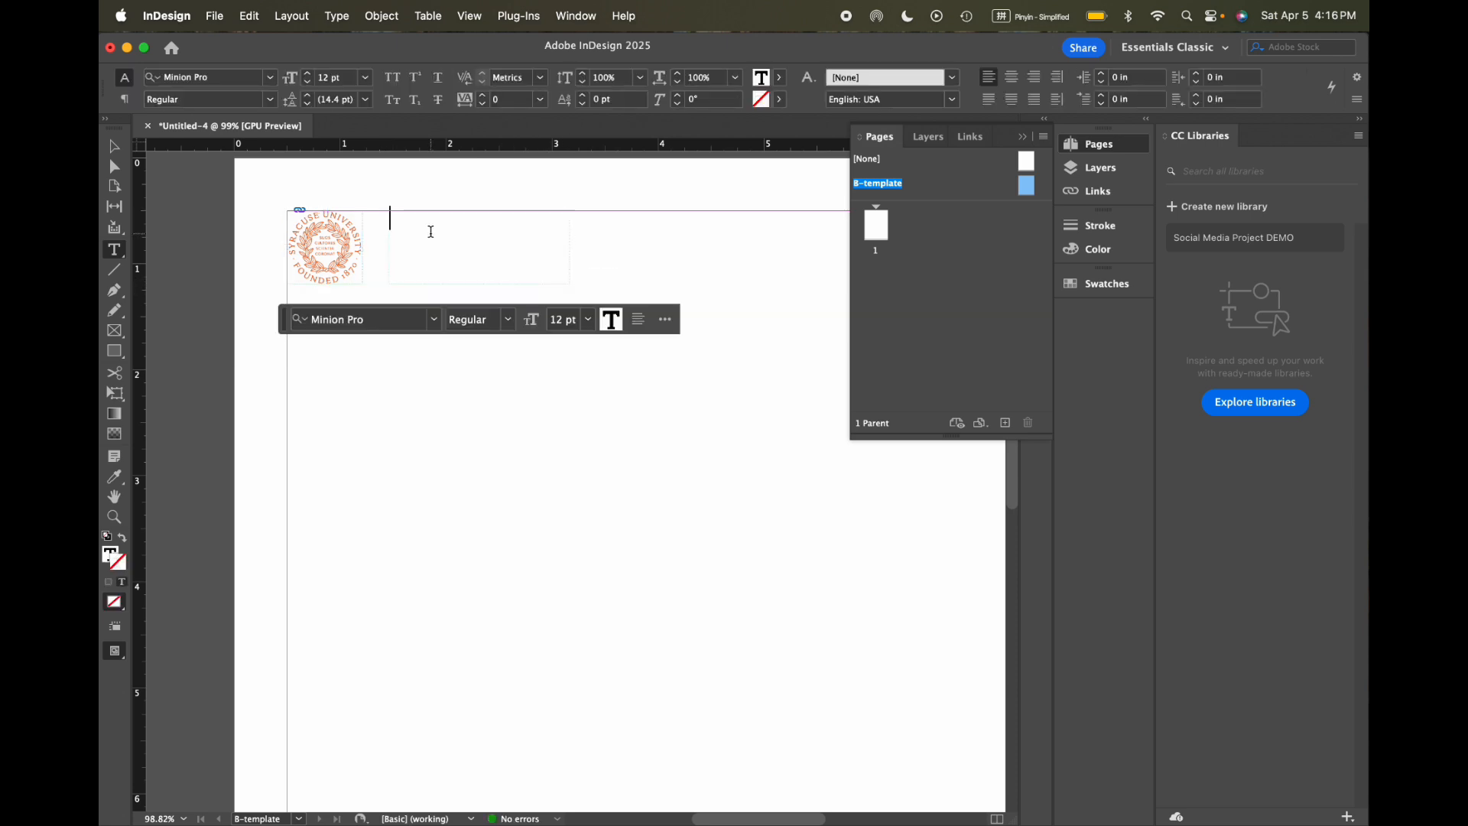
key(ctrl+space)
text(Jane)
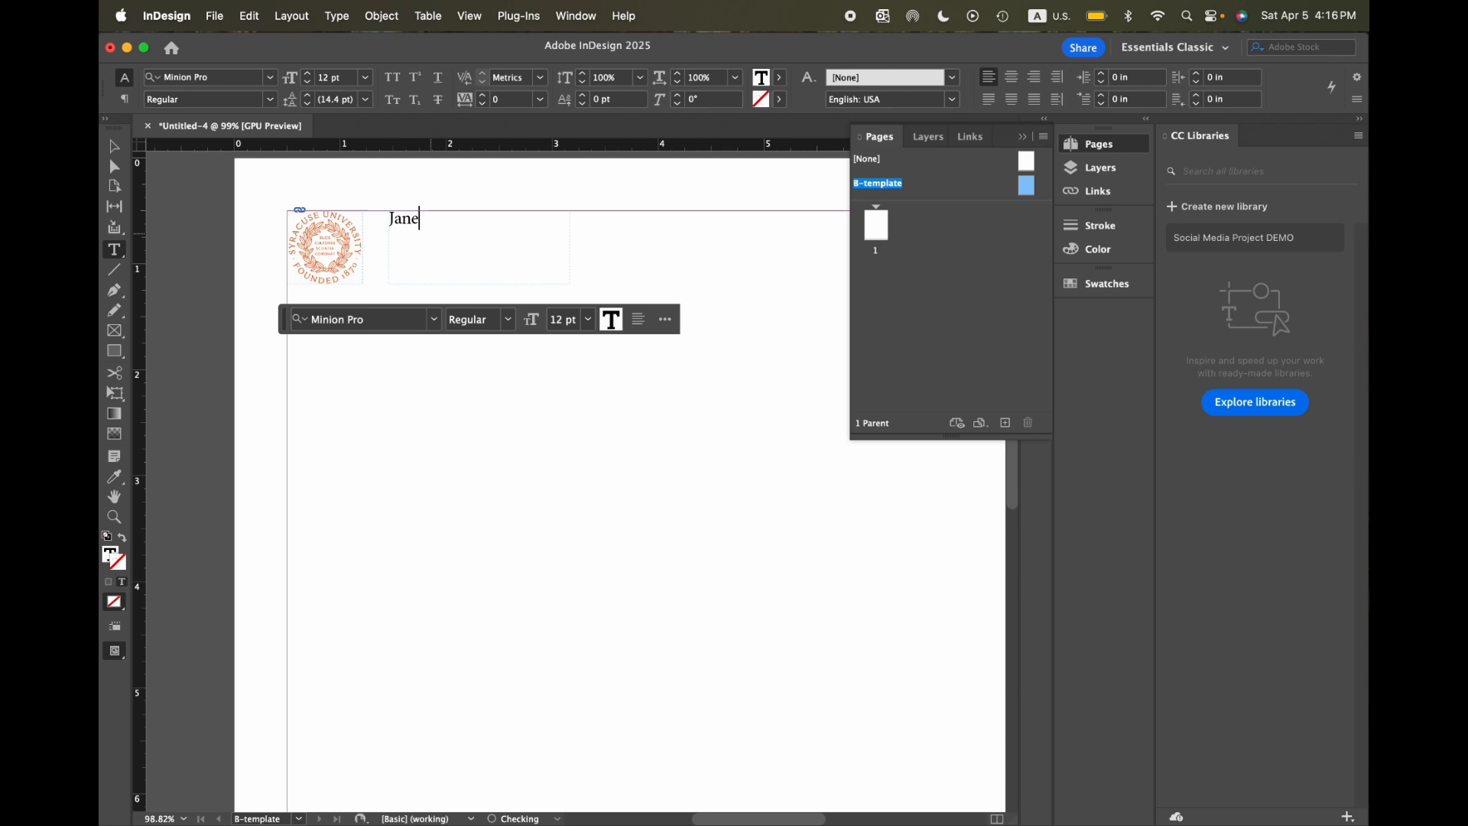
text( Doe Gar)
key(BackSpace)
key(BackSpace)
text(raphic Dei)
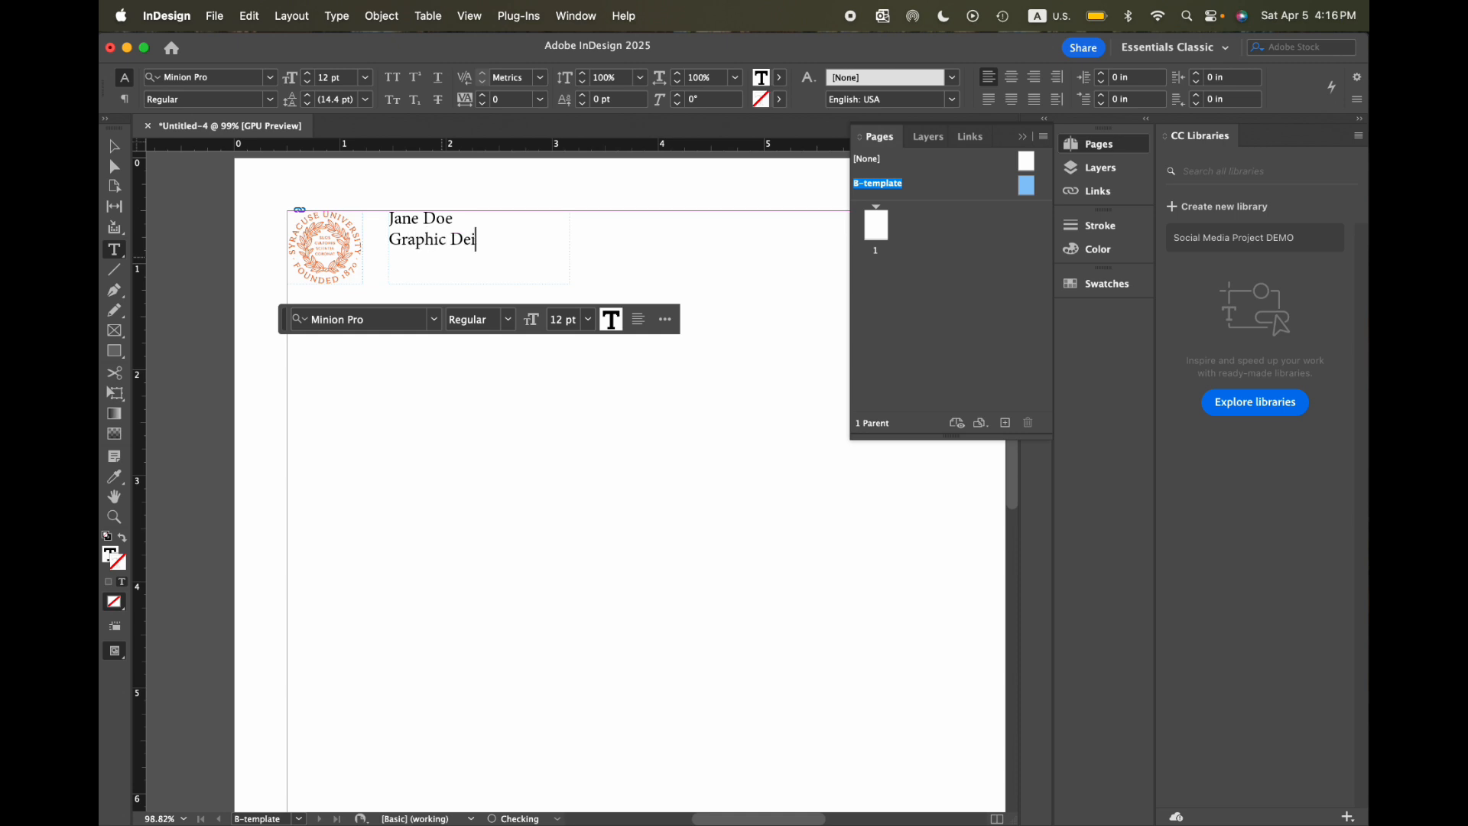
key(BackSpace)
text(signer)
Step: Set the name line's font size to 24 pt and the Graphic Designer line's to 14 pt
triple_click(427, 223)
click(349, 80)
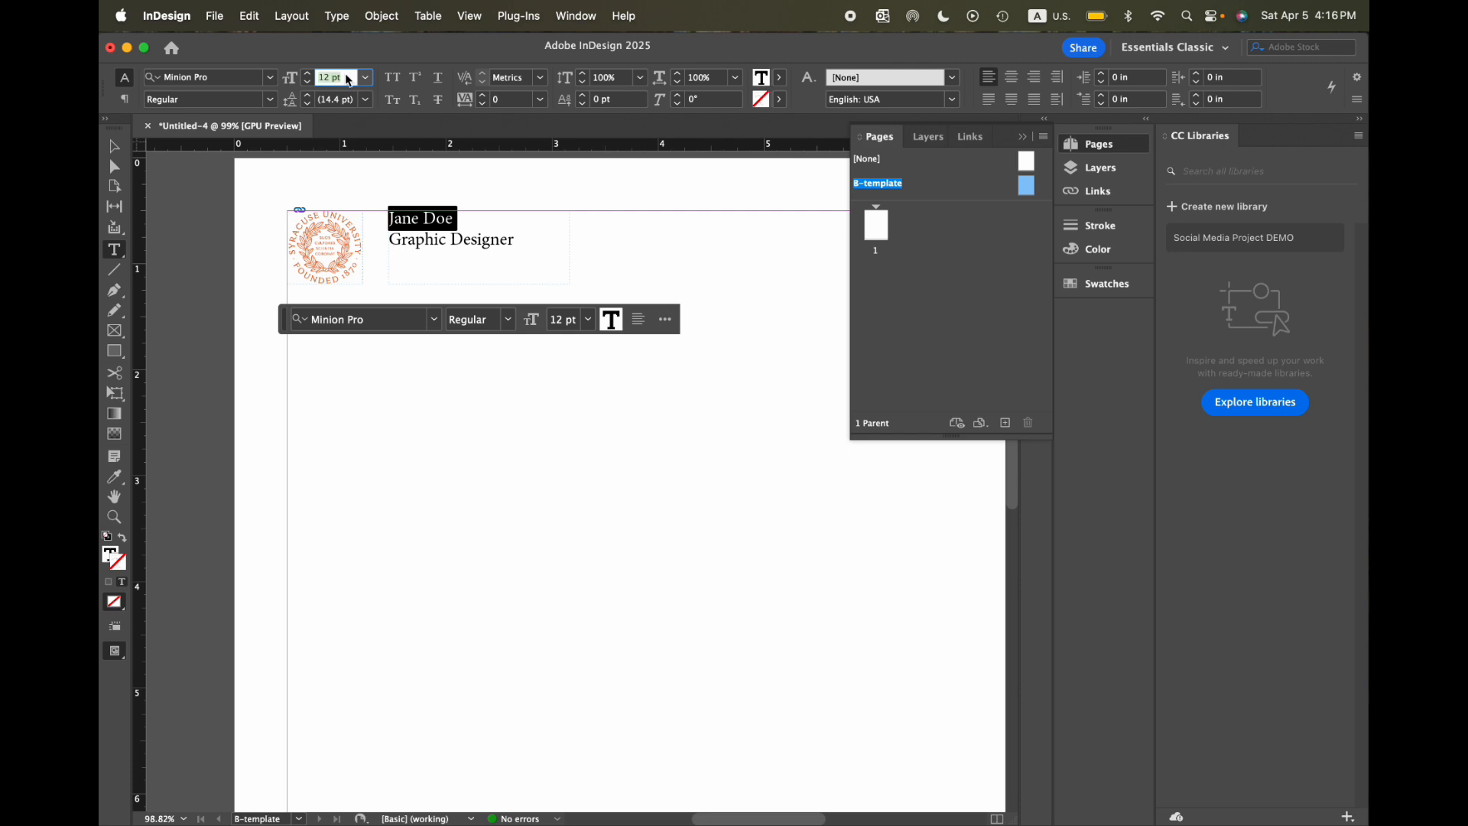
text(24)
key(Return)
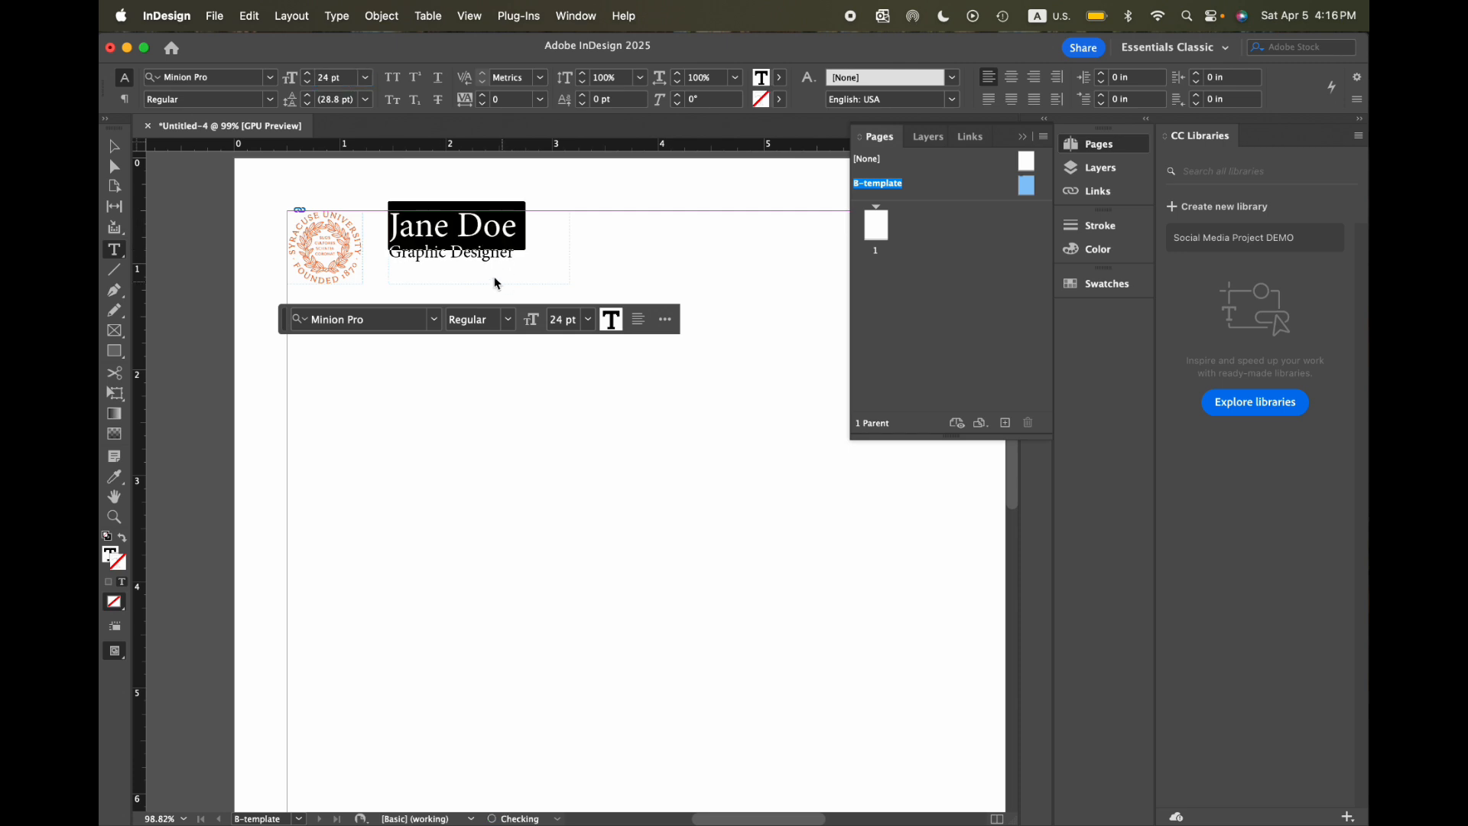
triple_click(475, 254)
click(349, 80)
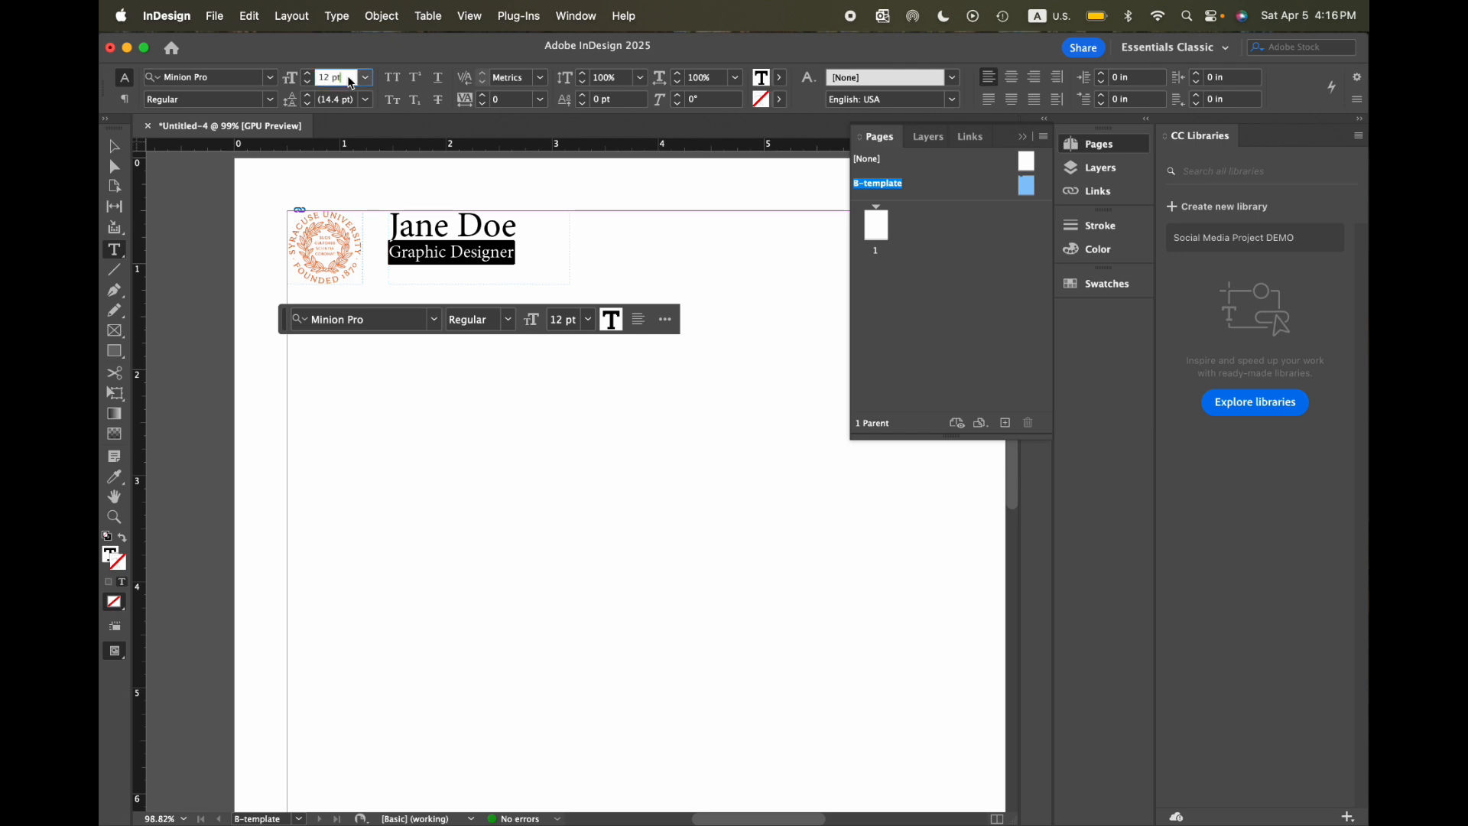
text(14)
key(Return)
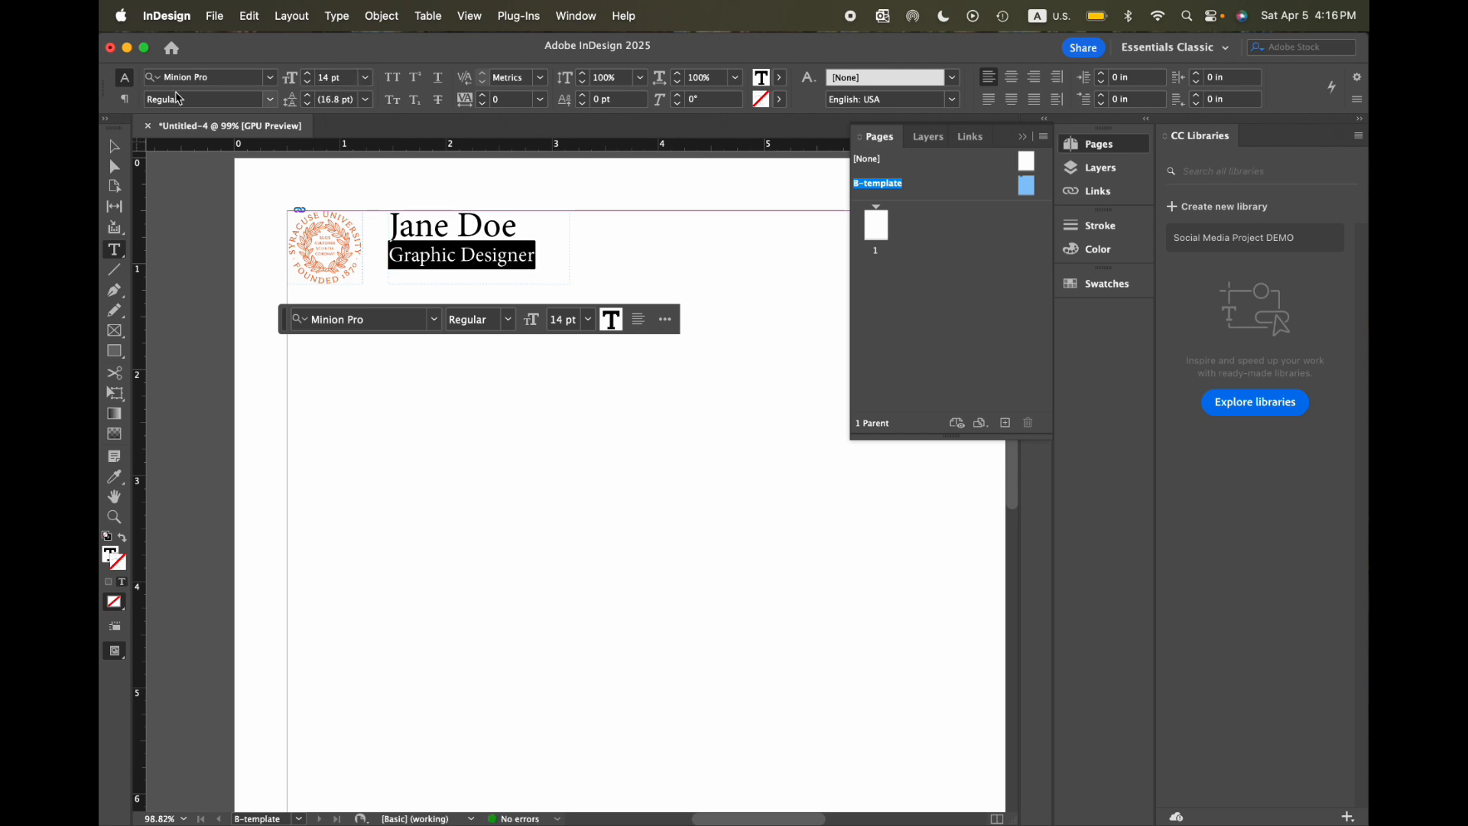
Step: Set the leading of both lines in the name and title frame to 24 pt
click(115, 144)
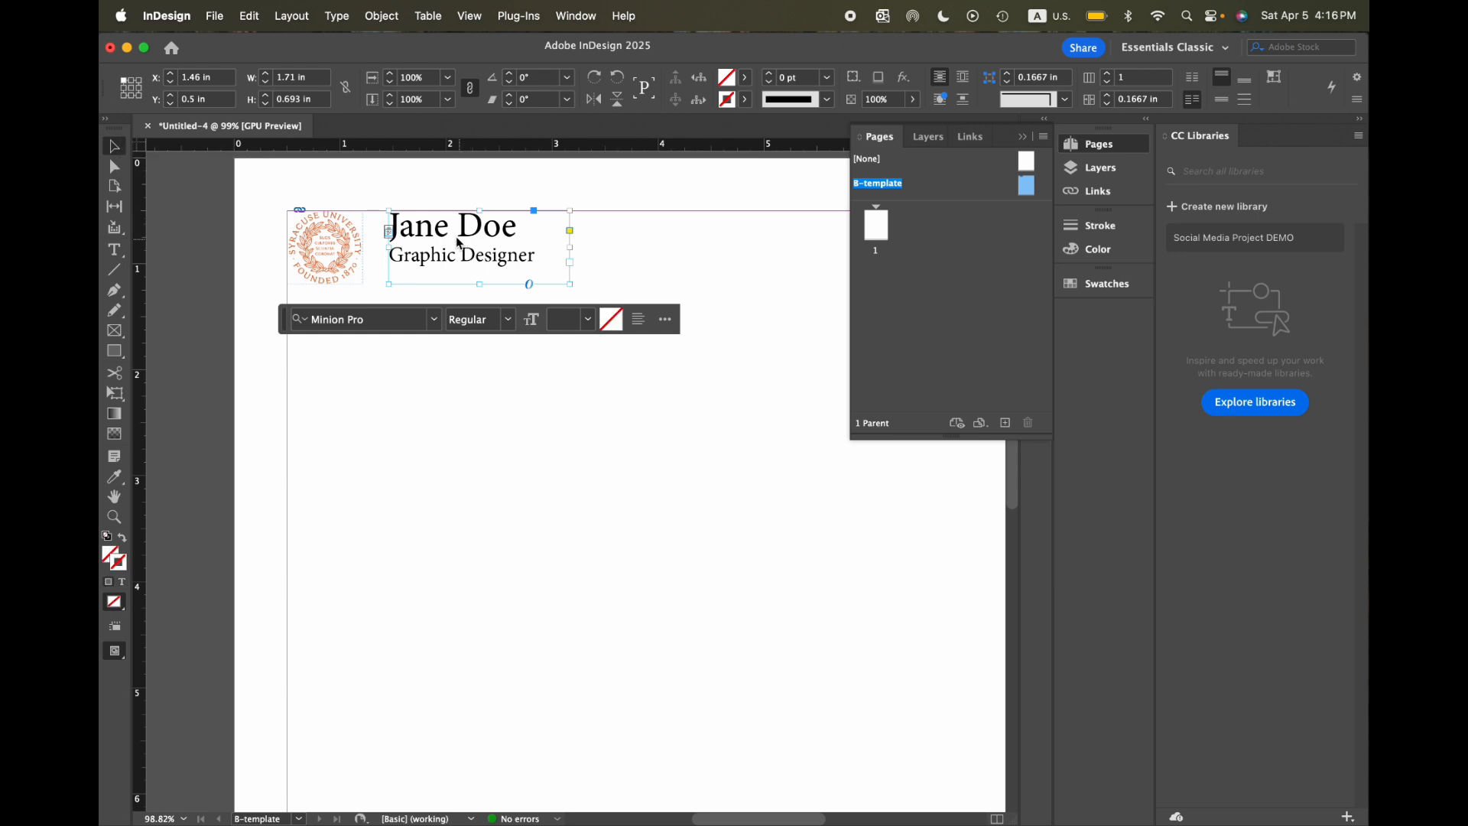
triple_click(456, 237)
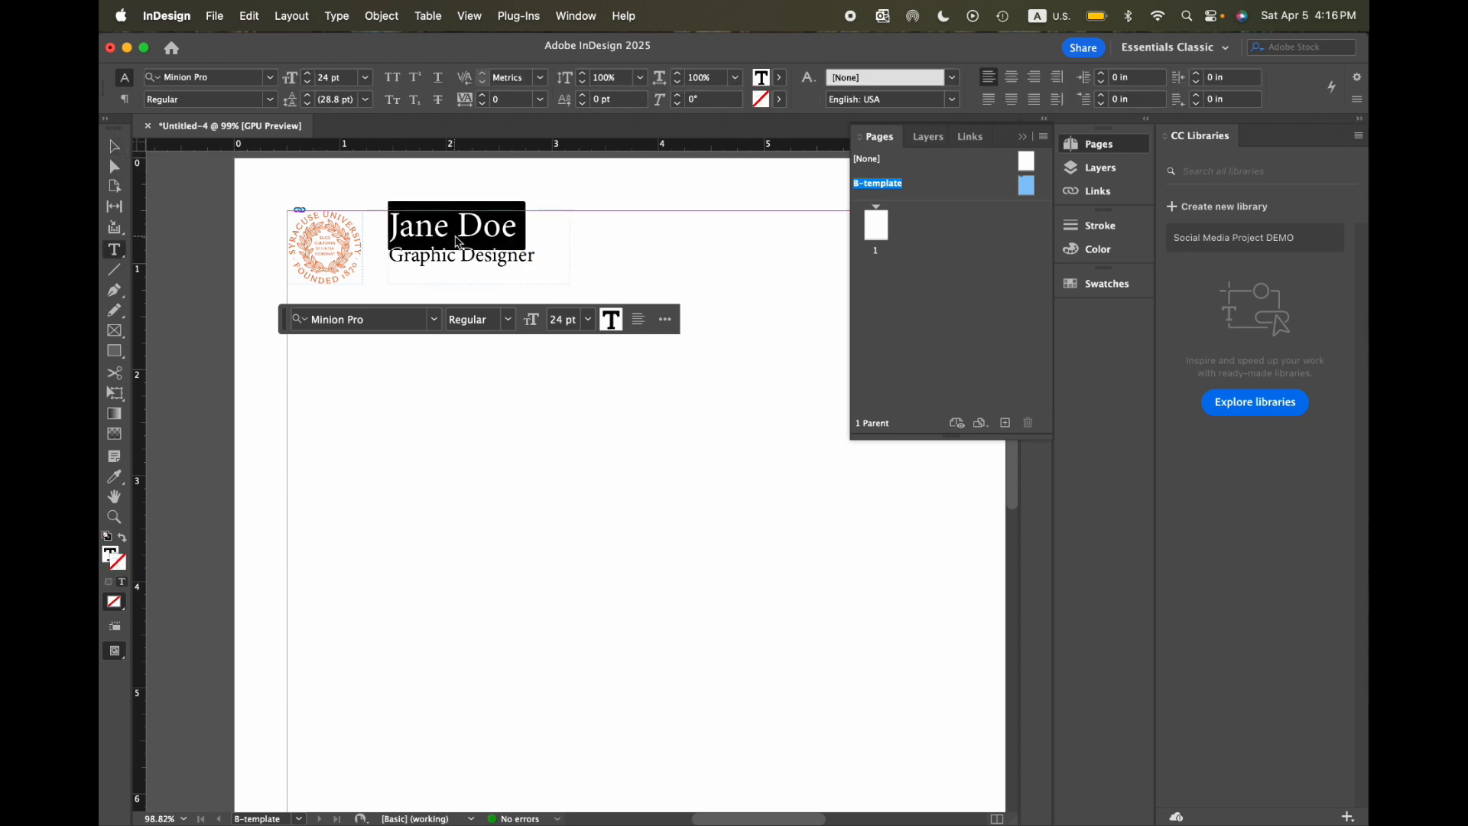
key(super+a)
click(348, 100)
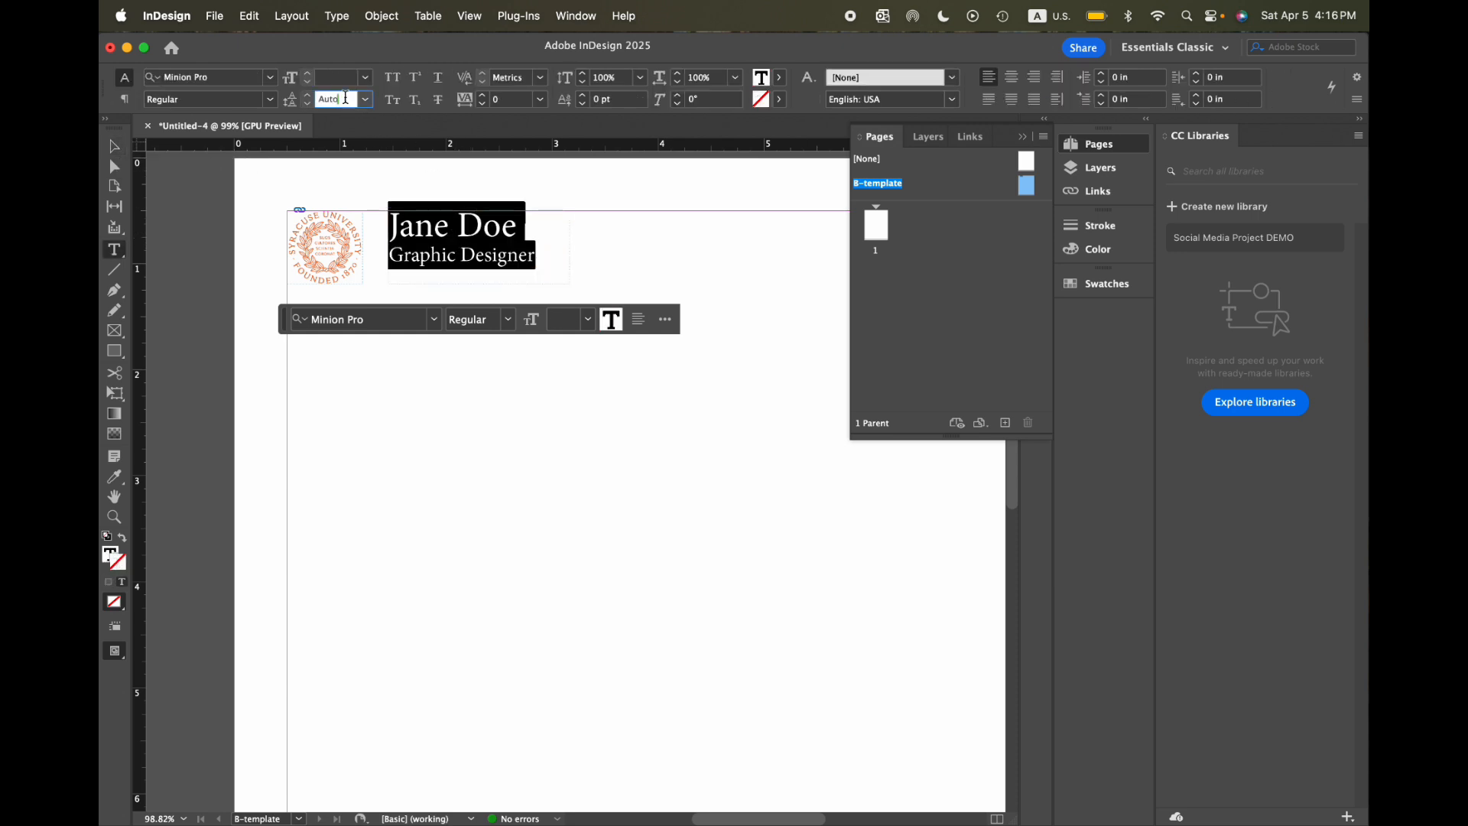
key(super+a)
text(24)
key(Return)
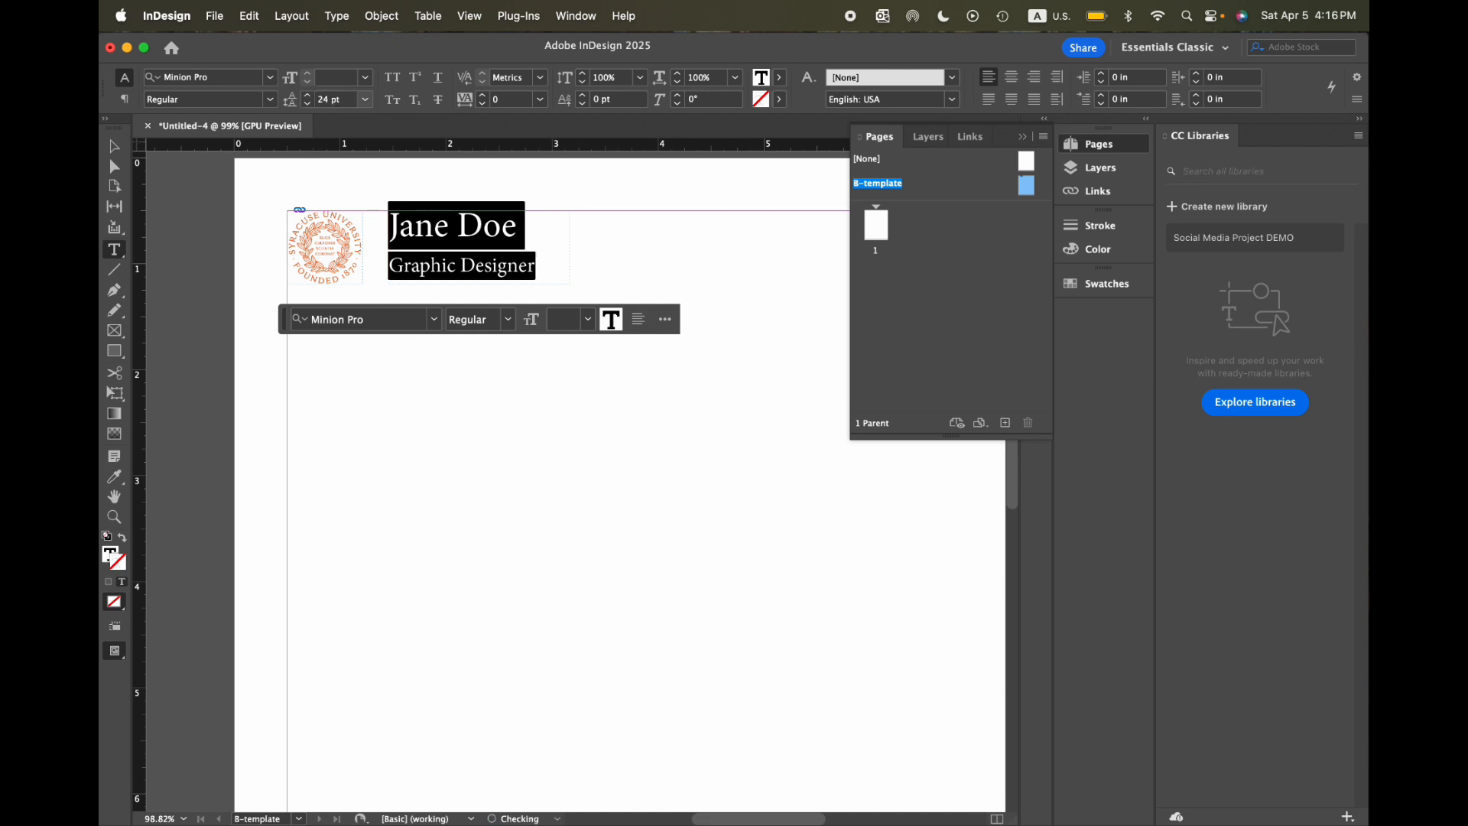
key(Escape)
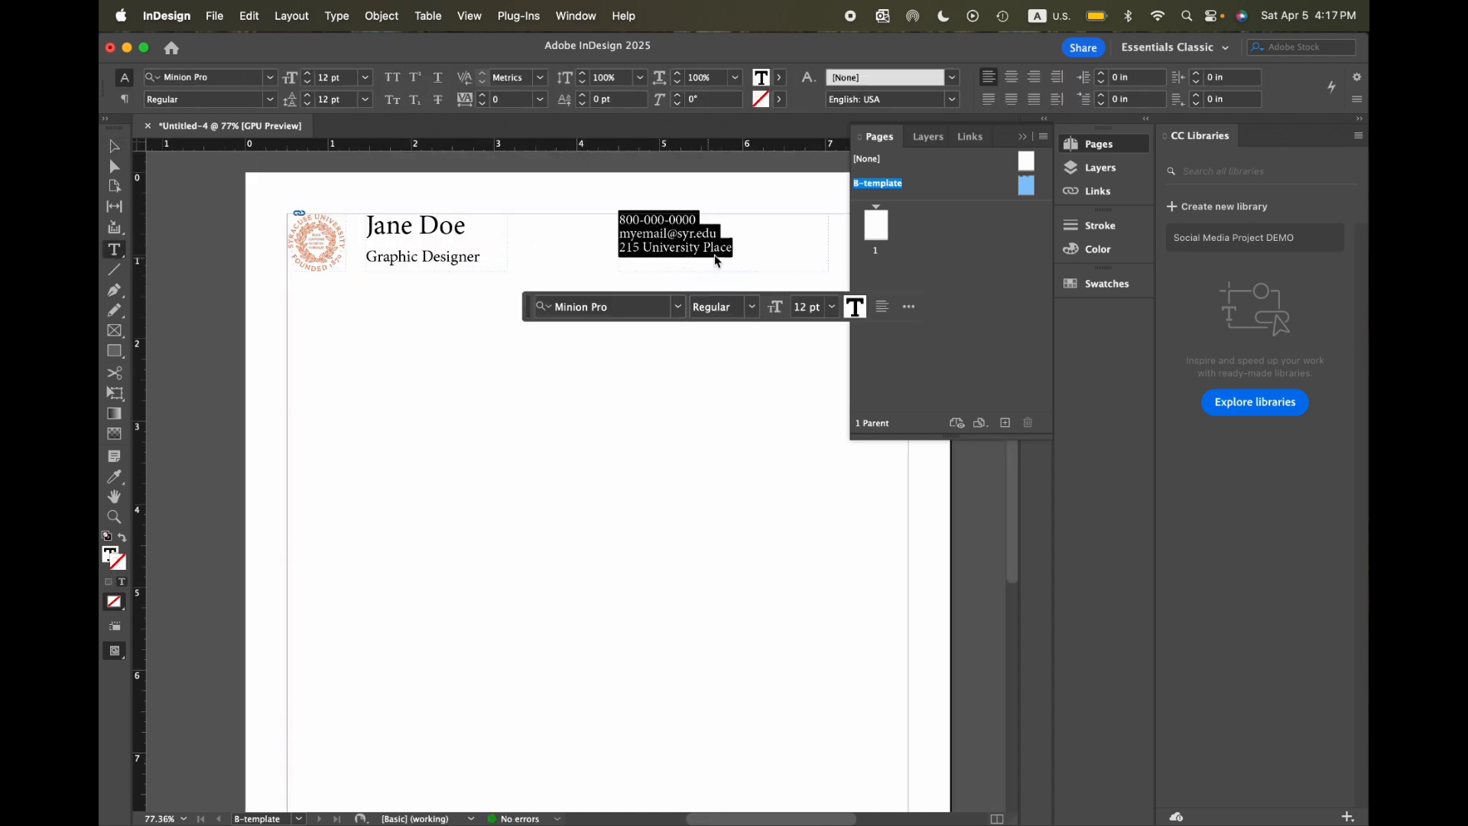
Step: Abbreviate the last word of the street address in the contact text frame to Pl
click(732, 245)
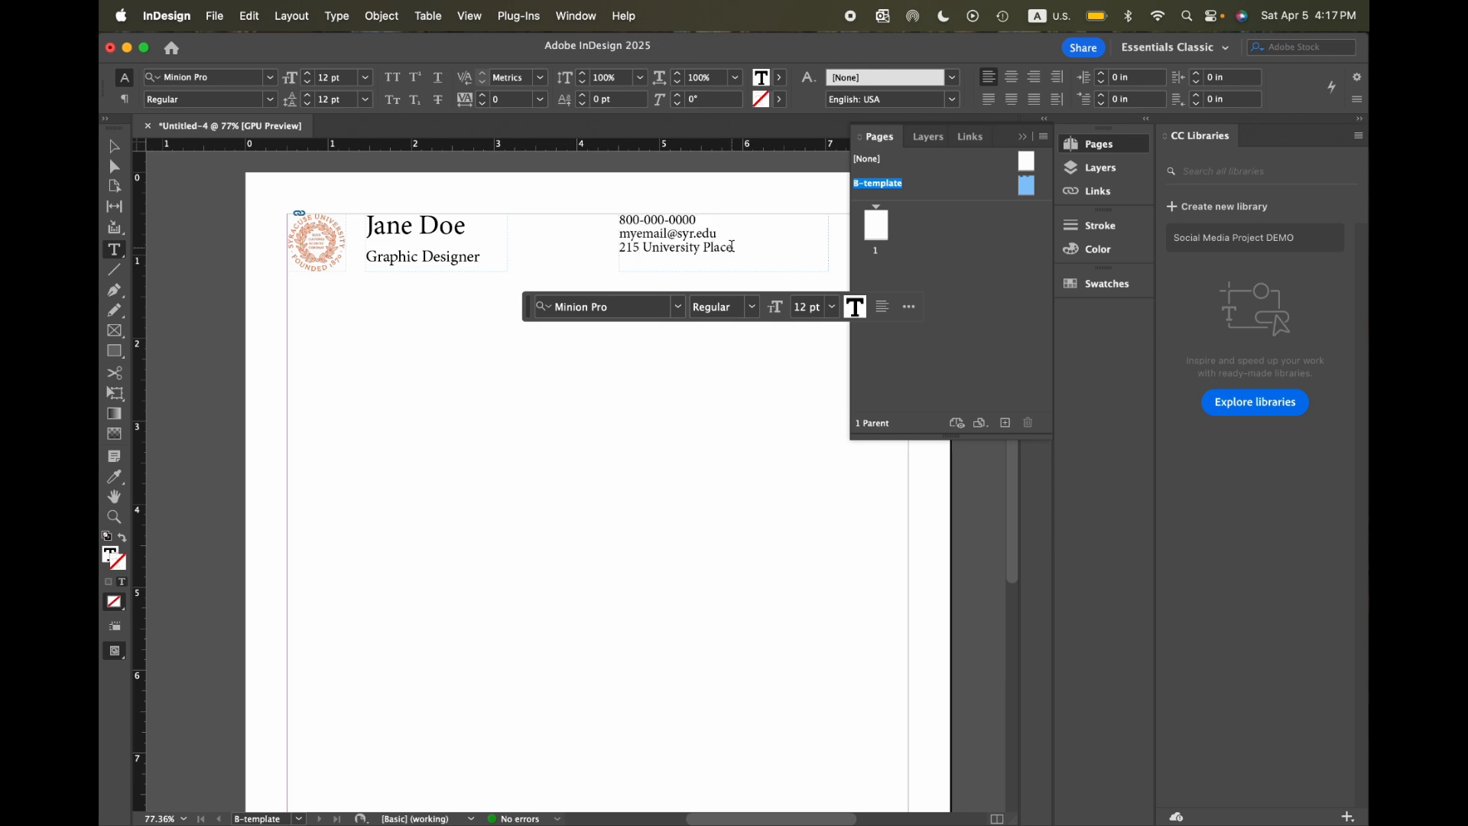
key(BackSpace)
click(113, 148)
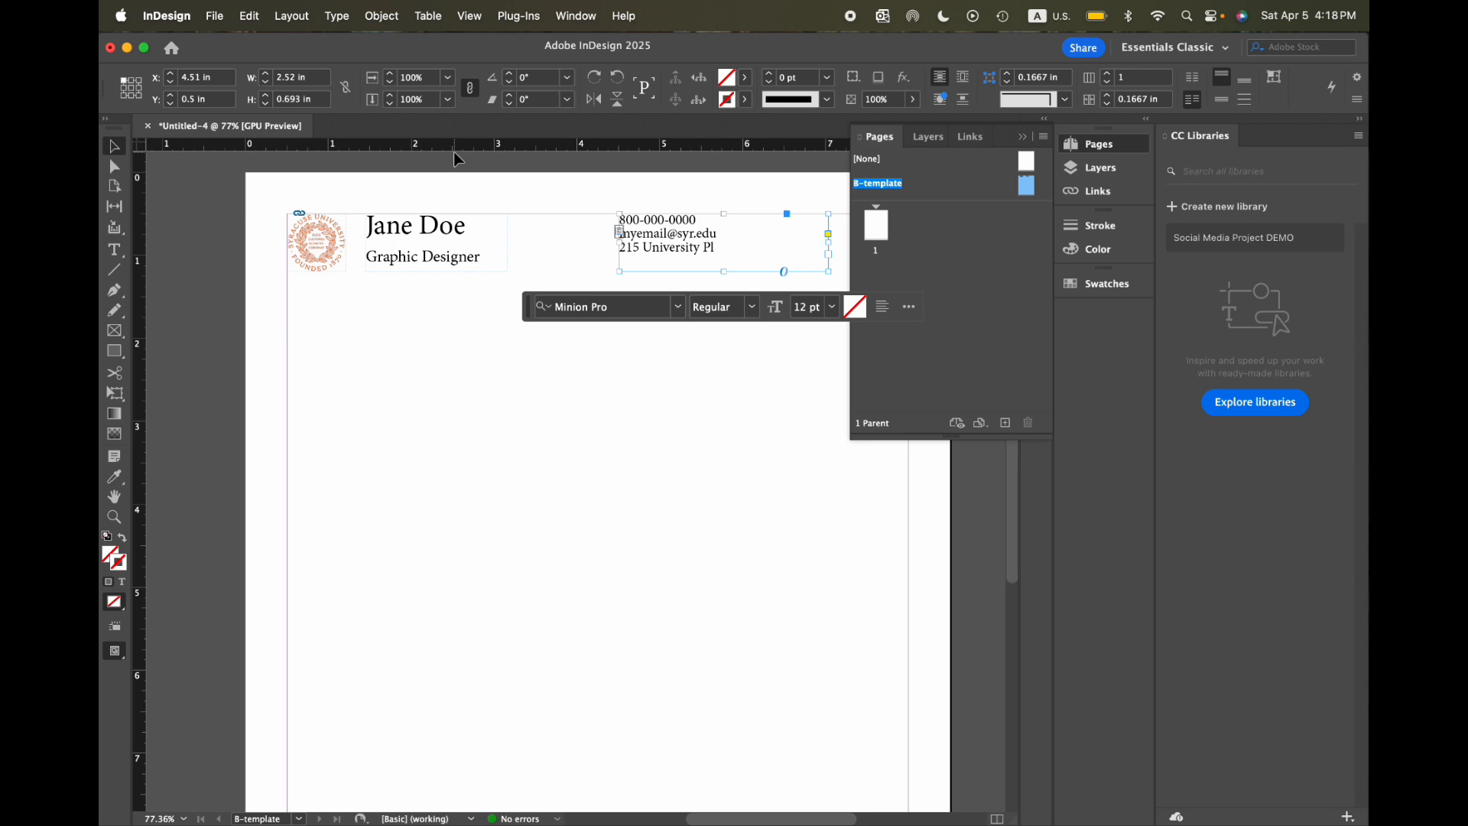
Step: Collapse the Pages panel and add horizontal ruler guides at the top margin and at the baseline of the Graphic Designer line
mouse_move(474, 153)
mouse_down()
mouse_move(470, 175)
mouse_move(468, 147)
mouse_up()
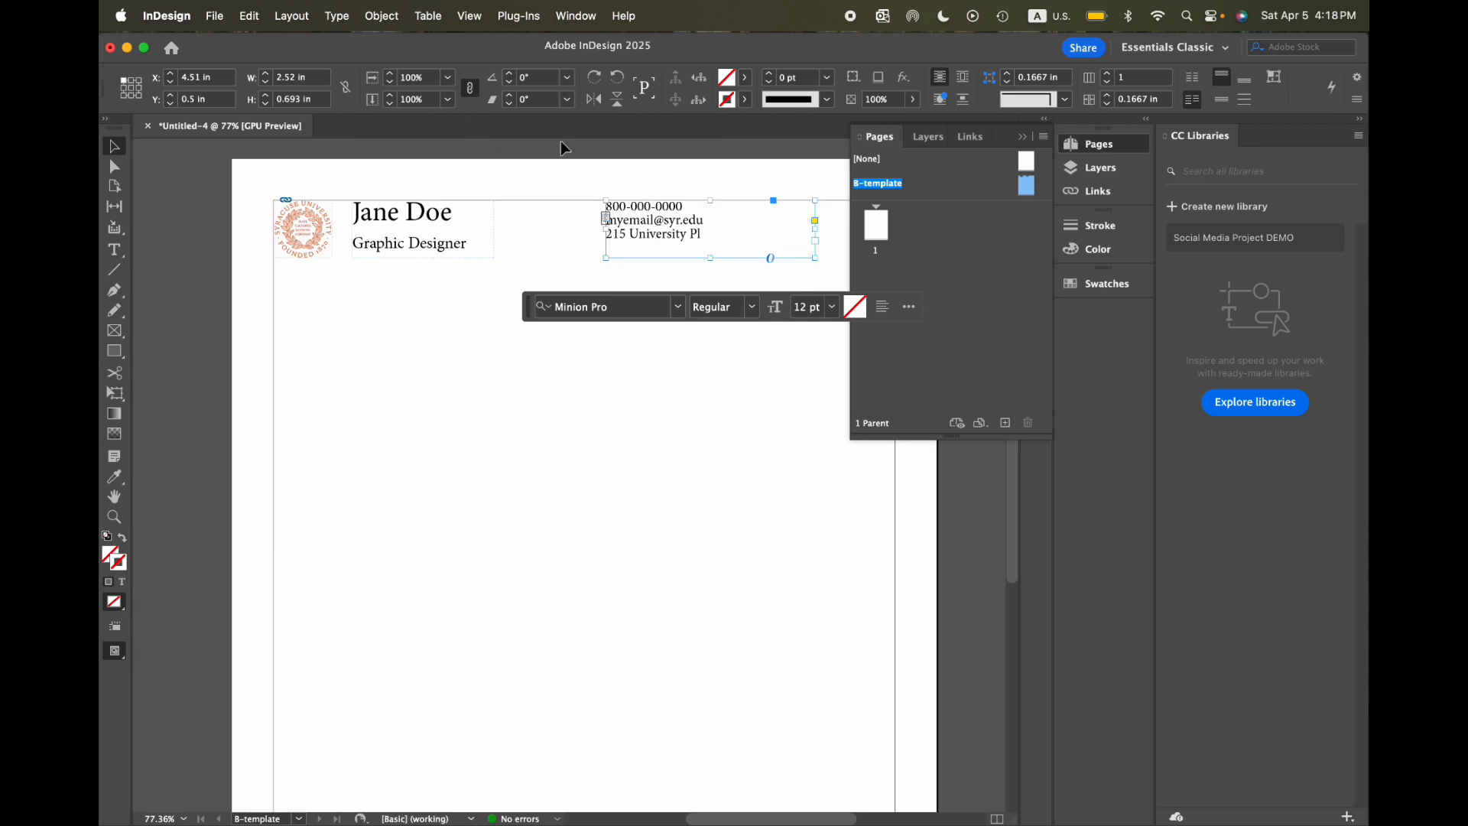
click(1023, 137)
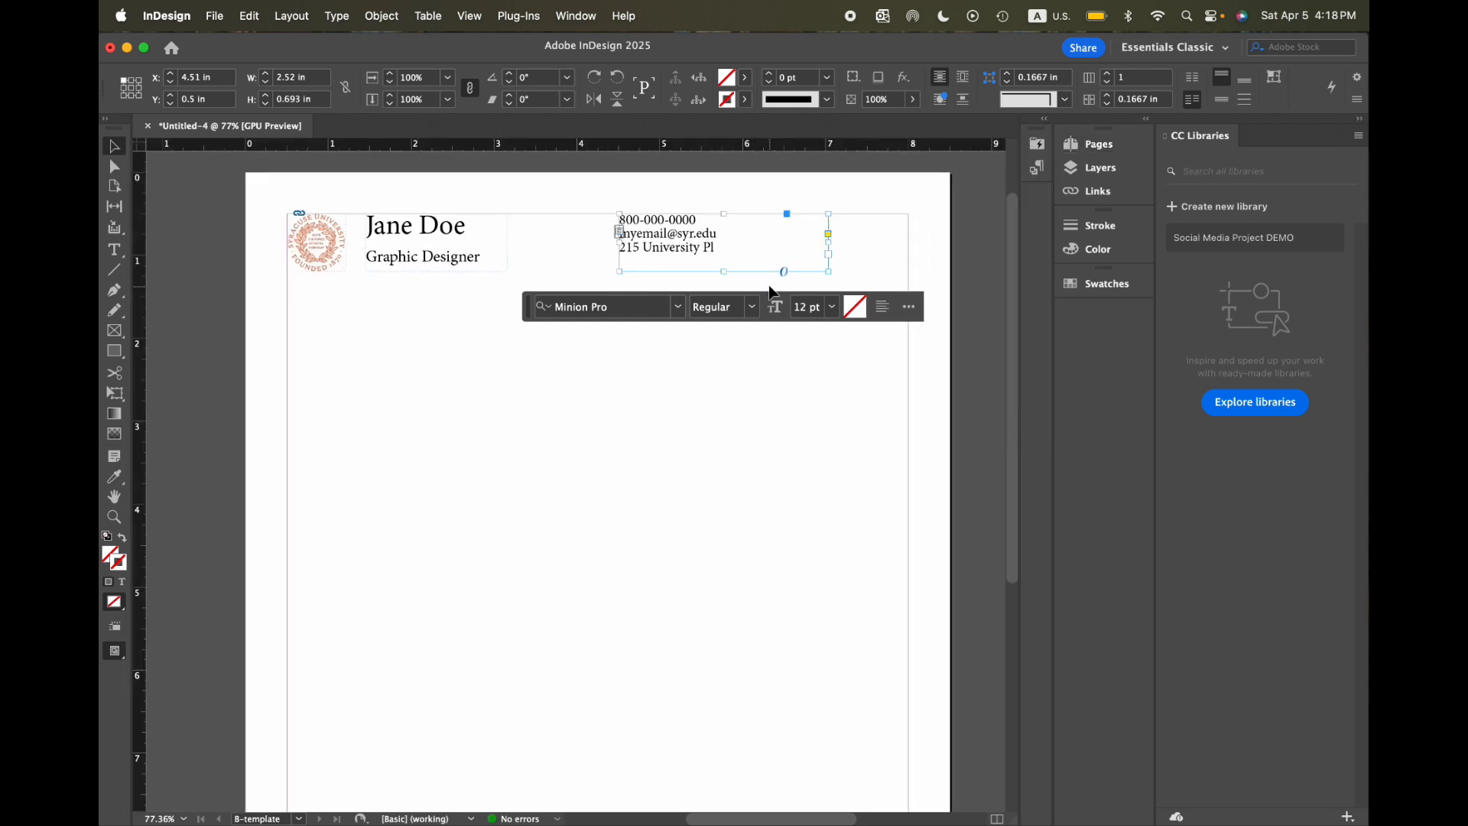
drag(540, 144, 540, 216)
scroll(539, 217, up, 3)
scroll(541, 217, up, 2)
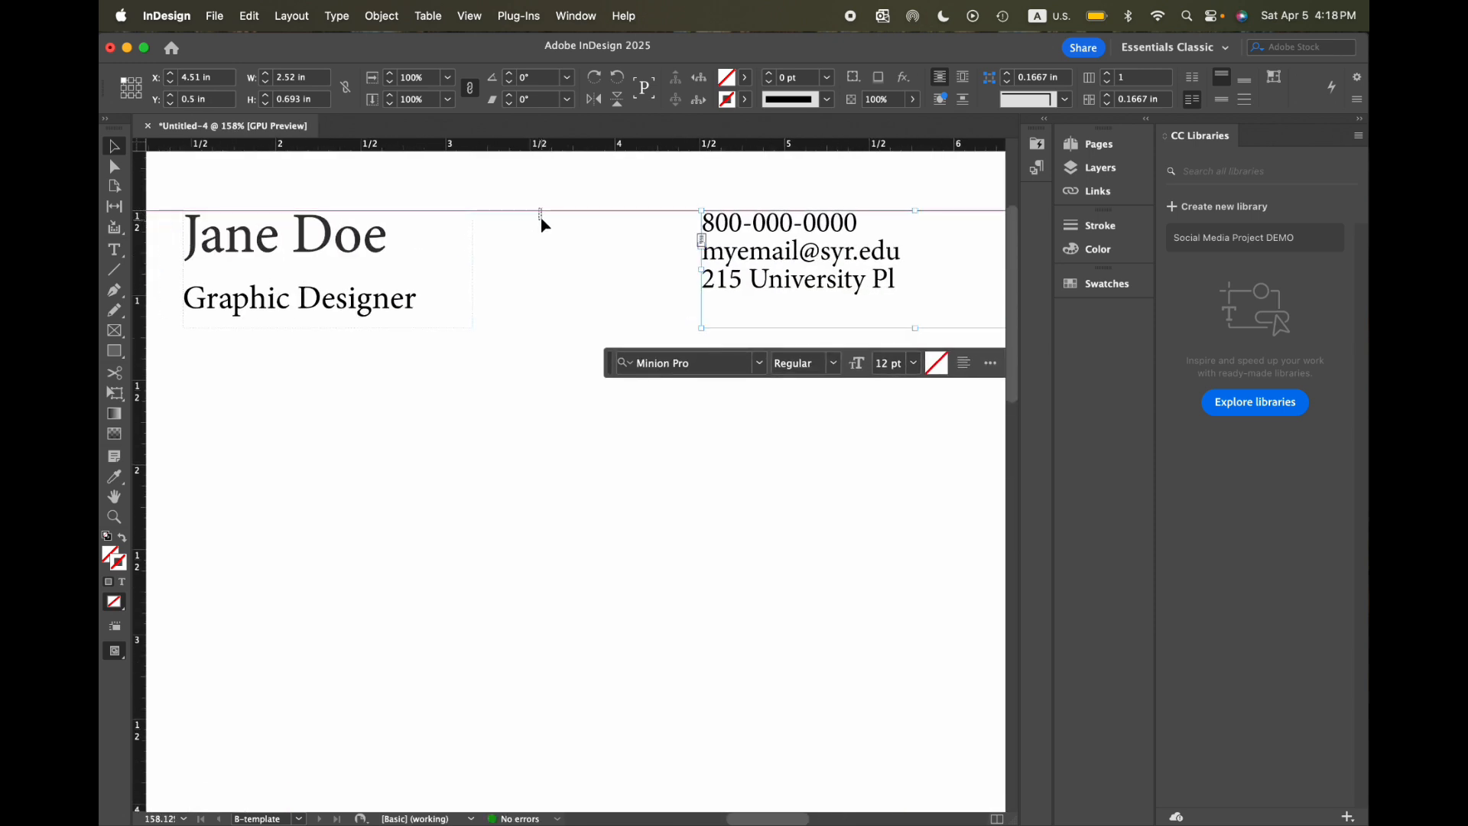
click(541, 212)
drag(557, 147, 561, 310)
Step: Set the leading of all three contact lines to 16 pt
click(741, 260)
triple_click(769, 255)
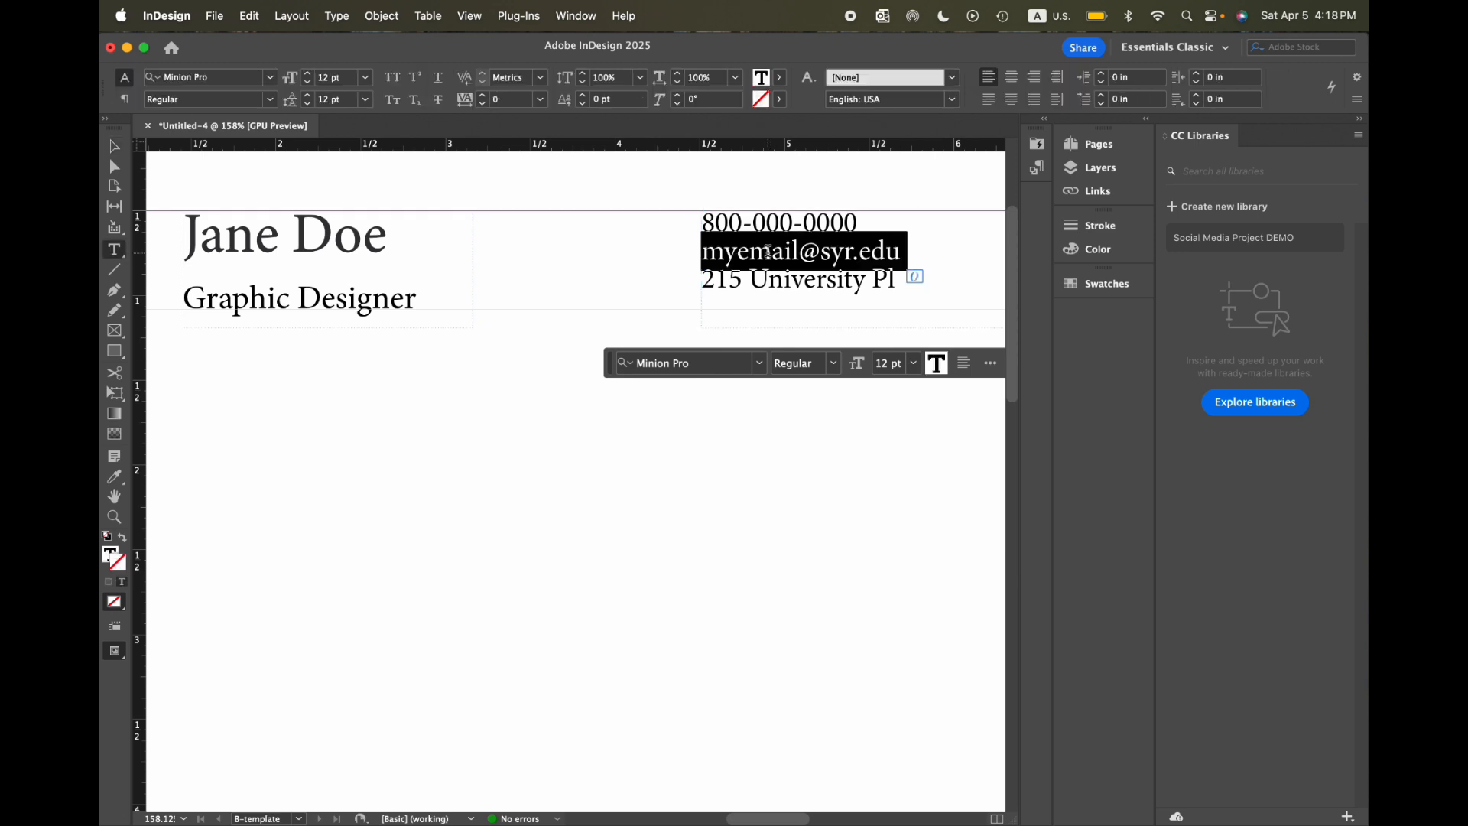
key(super+a)
click(340, 103)
text(16)
key(Return)
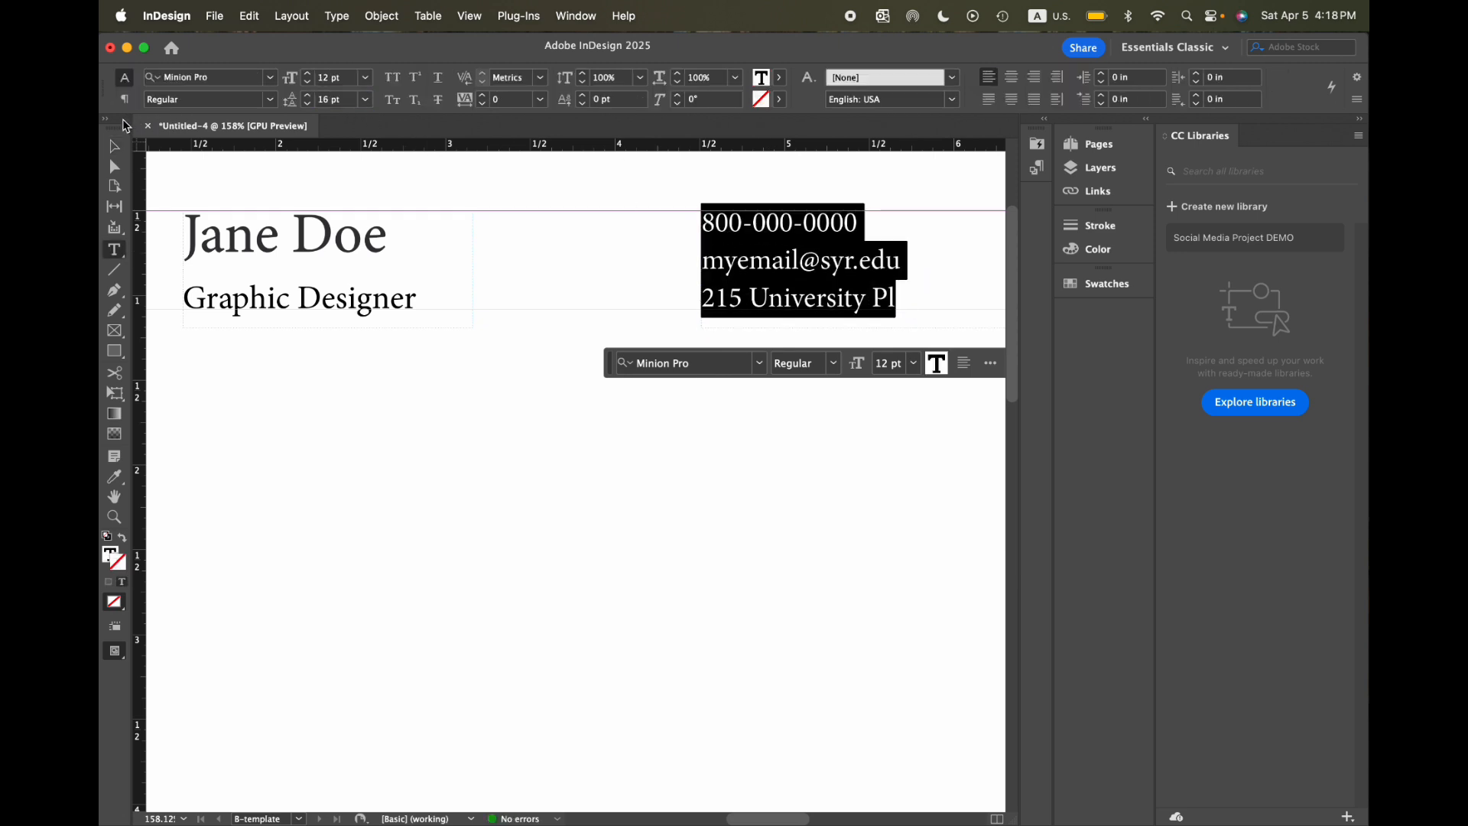
click(114, 148)
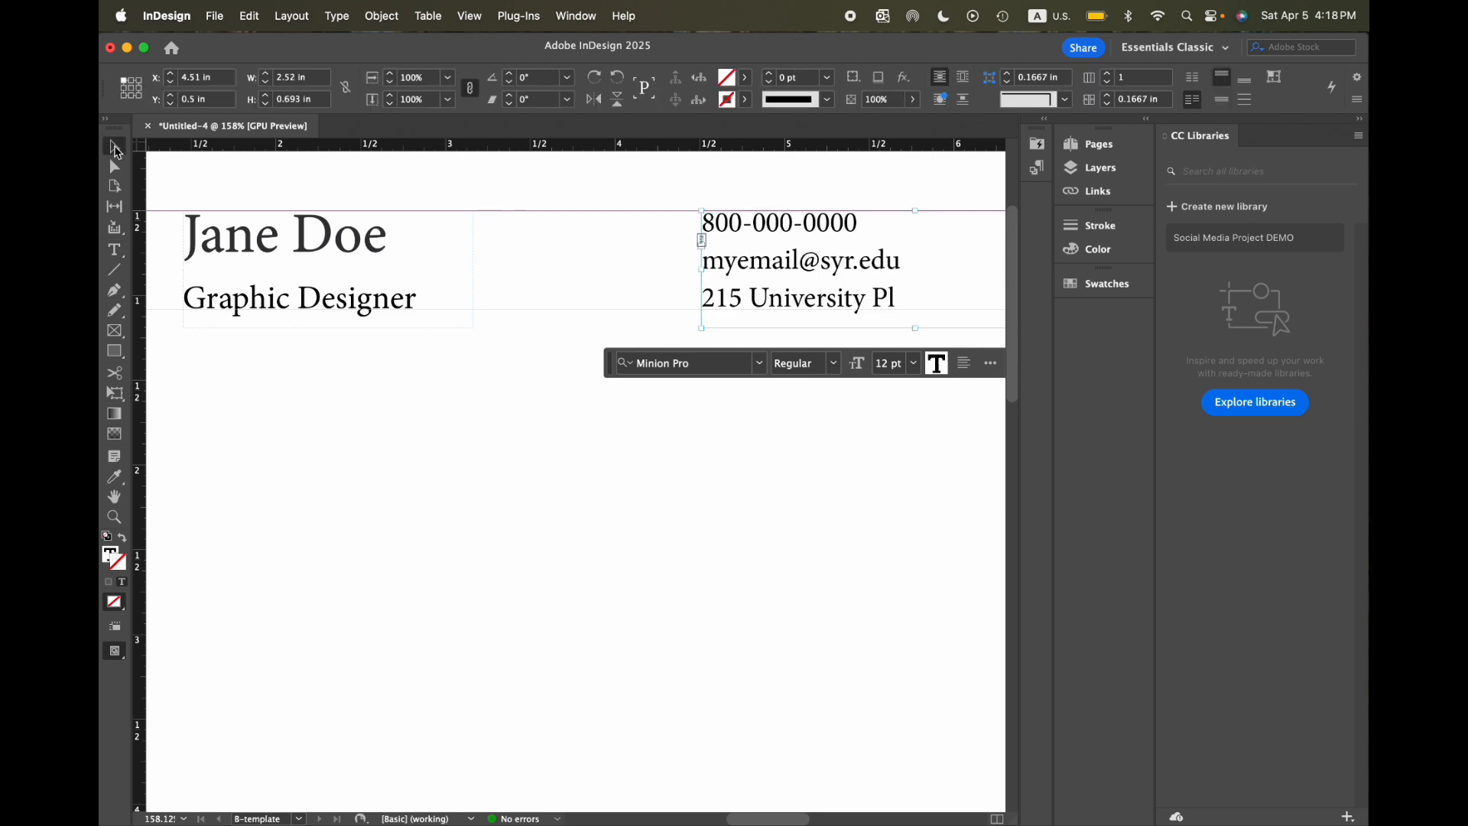
Step: Fit the name and contact text frames to their content
click(336, 260)
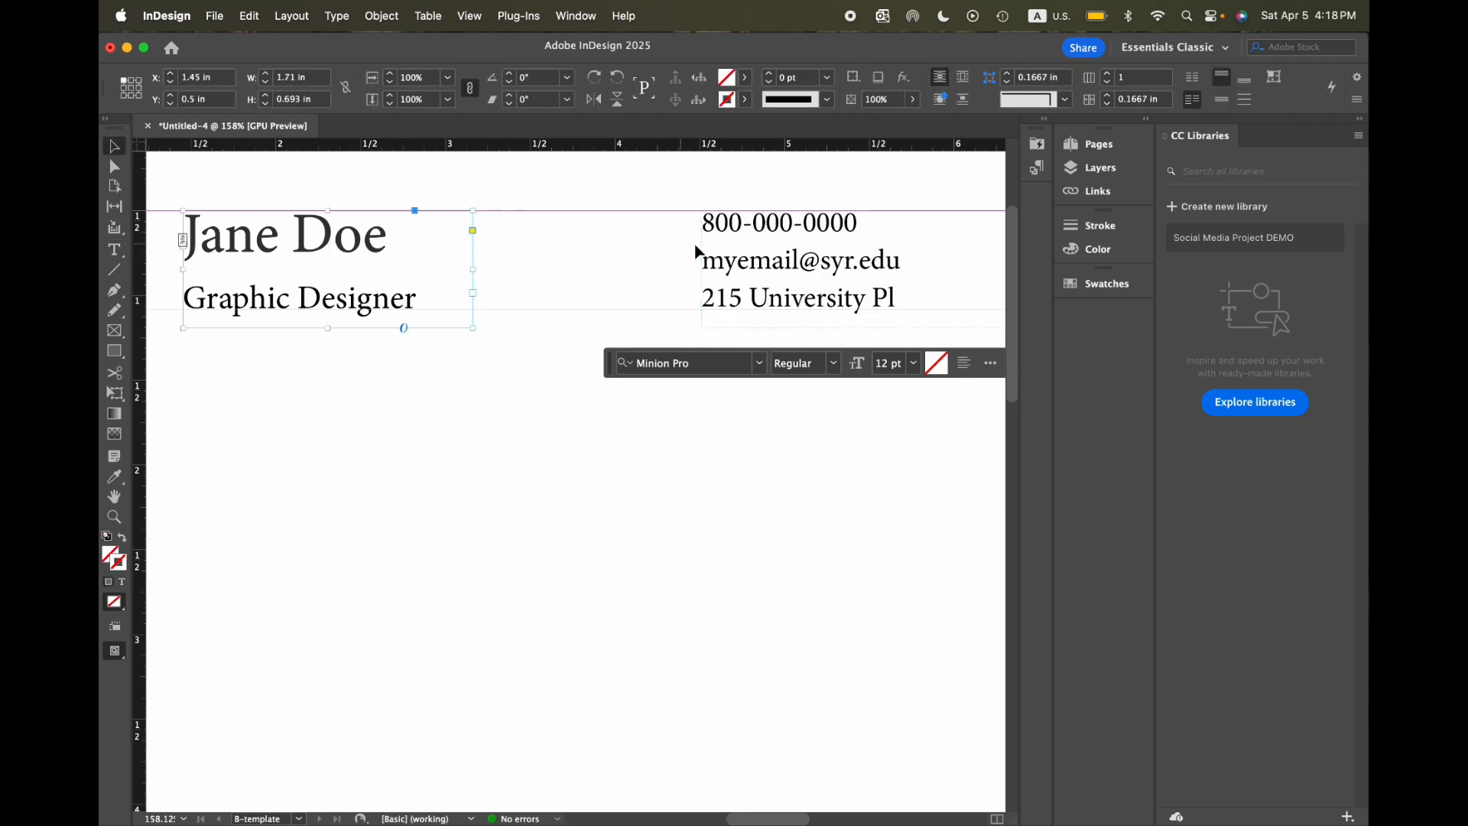
shift+click(751, 263)
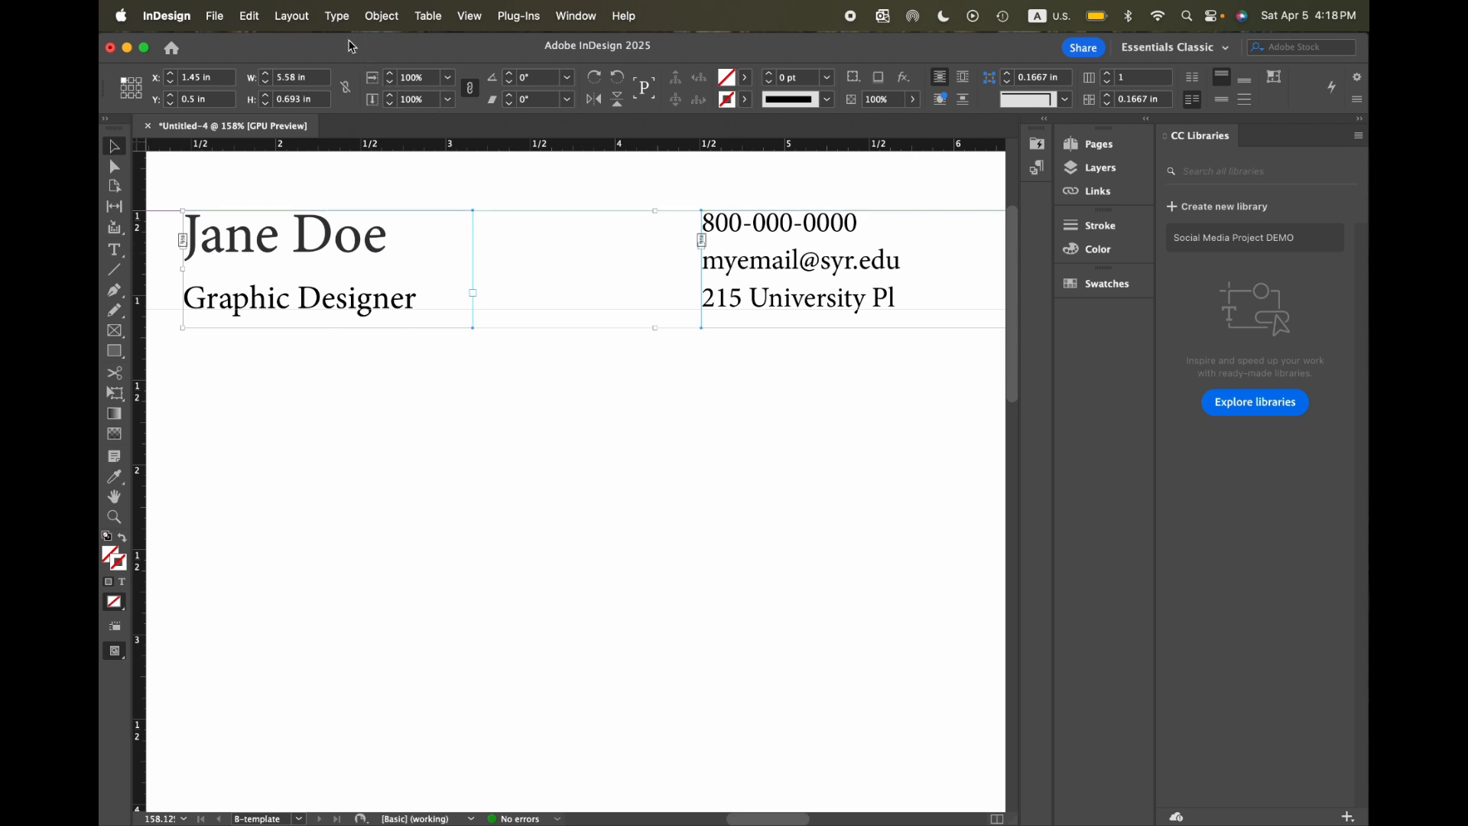
click(379, 16)
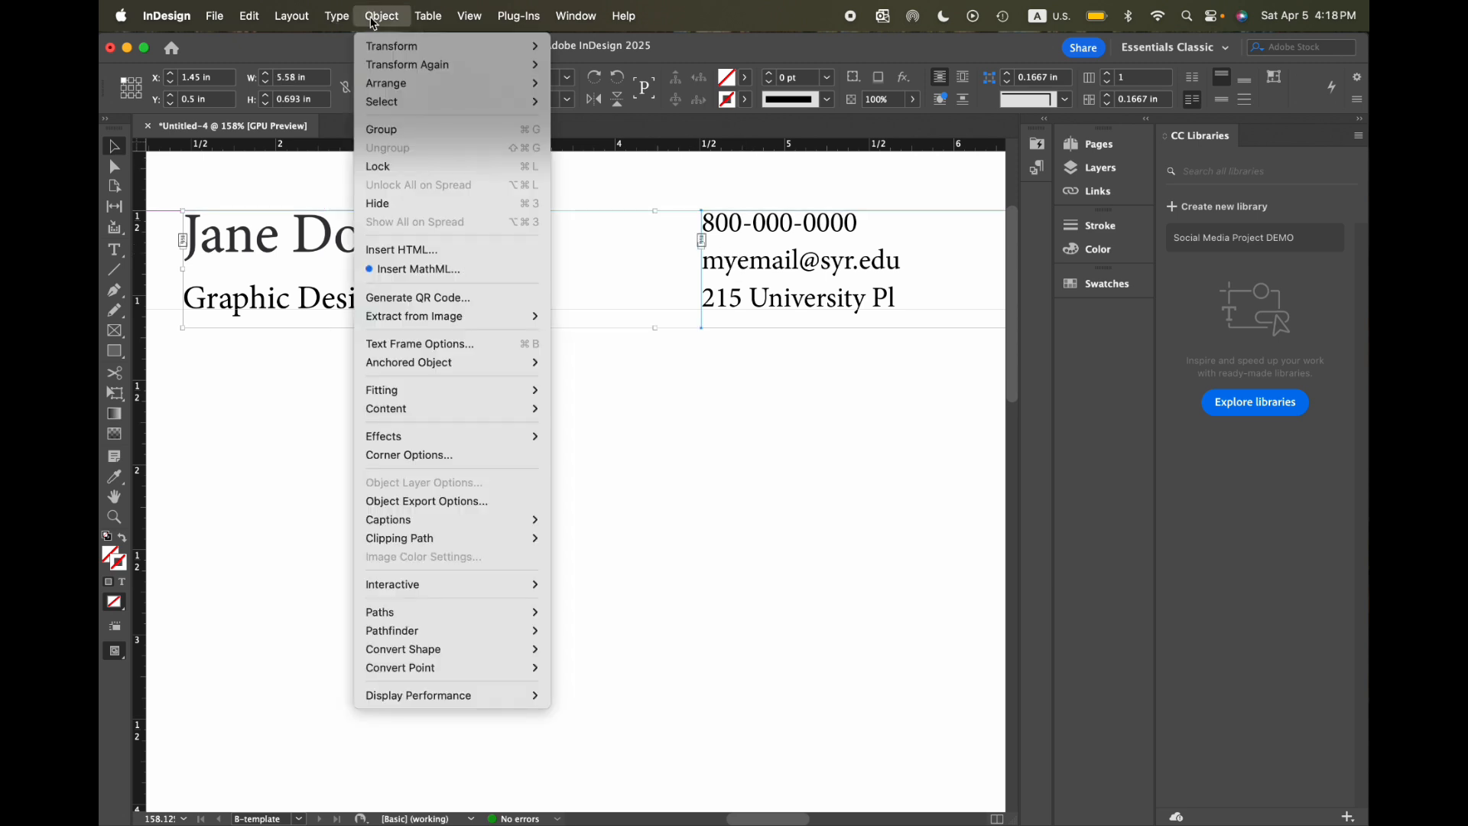
mouse_move(449, 389)
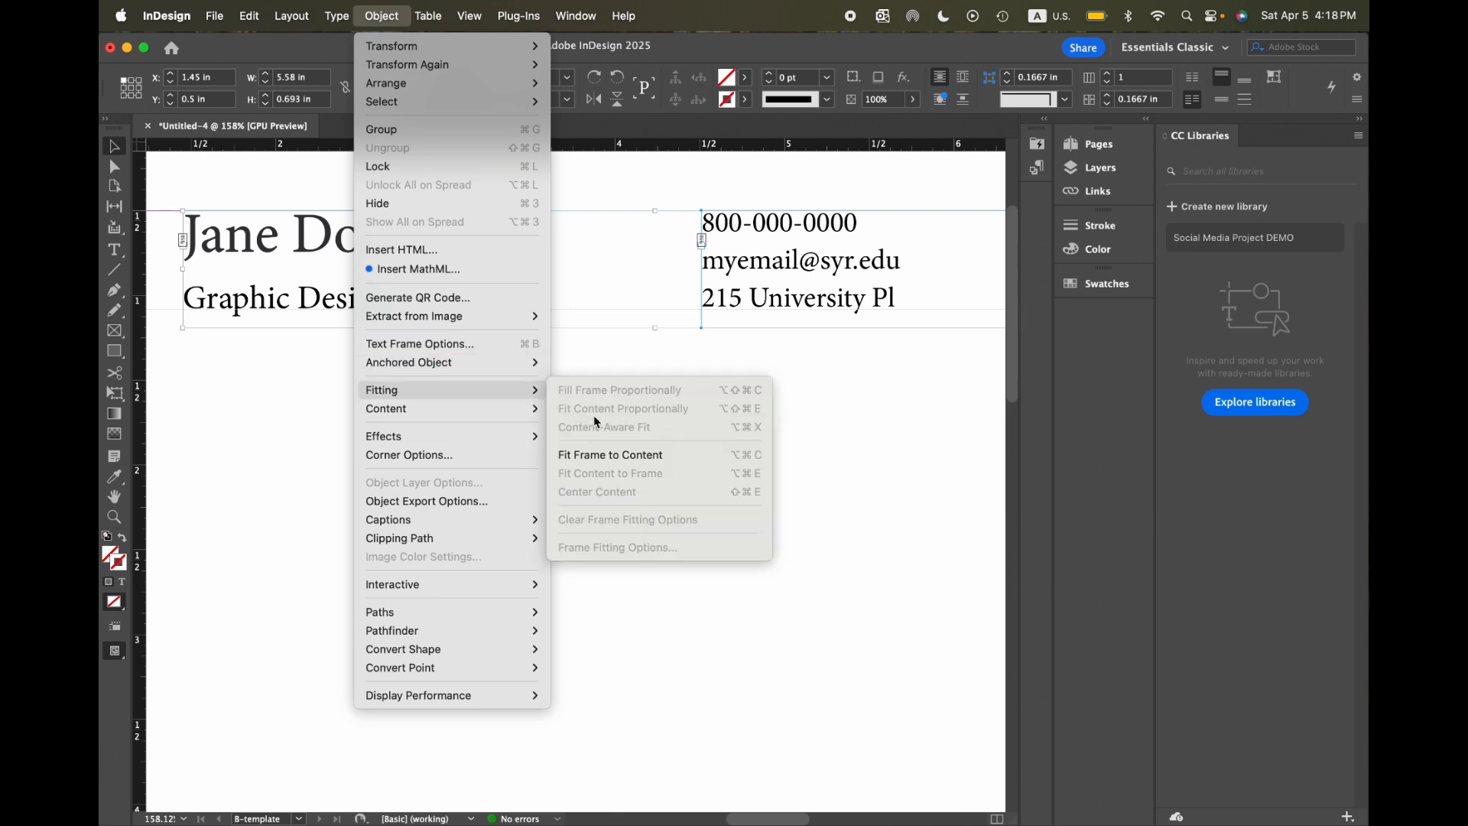
click(600, 454)
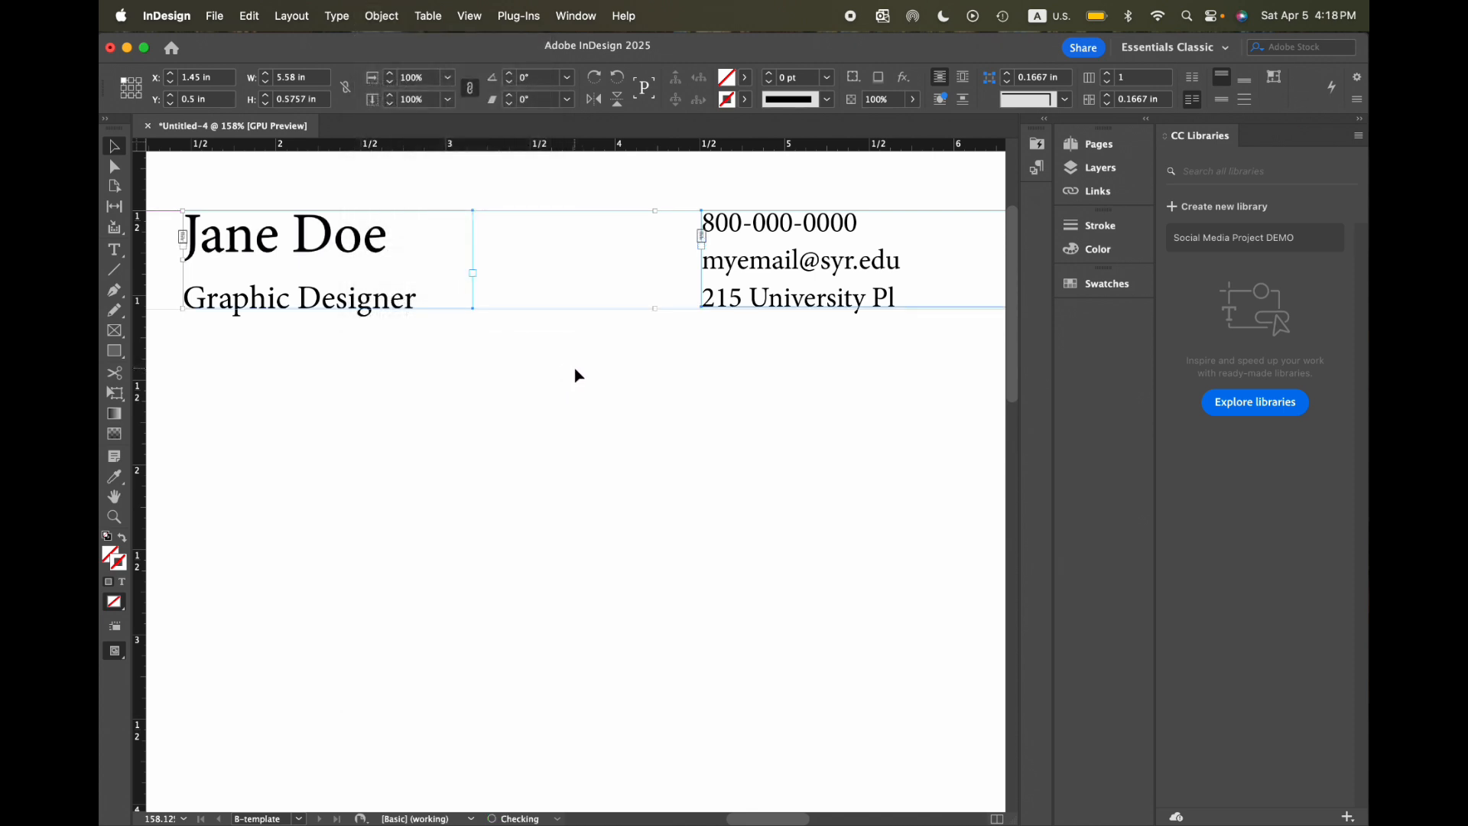
Step: Align the seal and both text frames on their vertical centers
scroll(575, 375, down, 4)
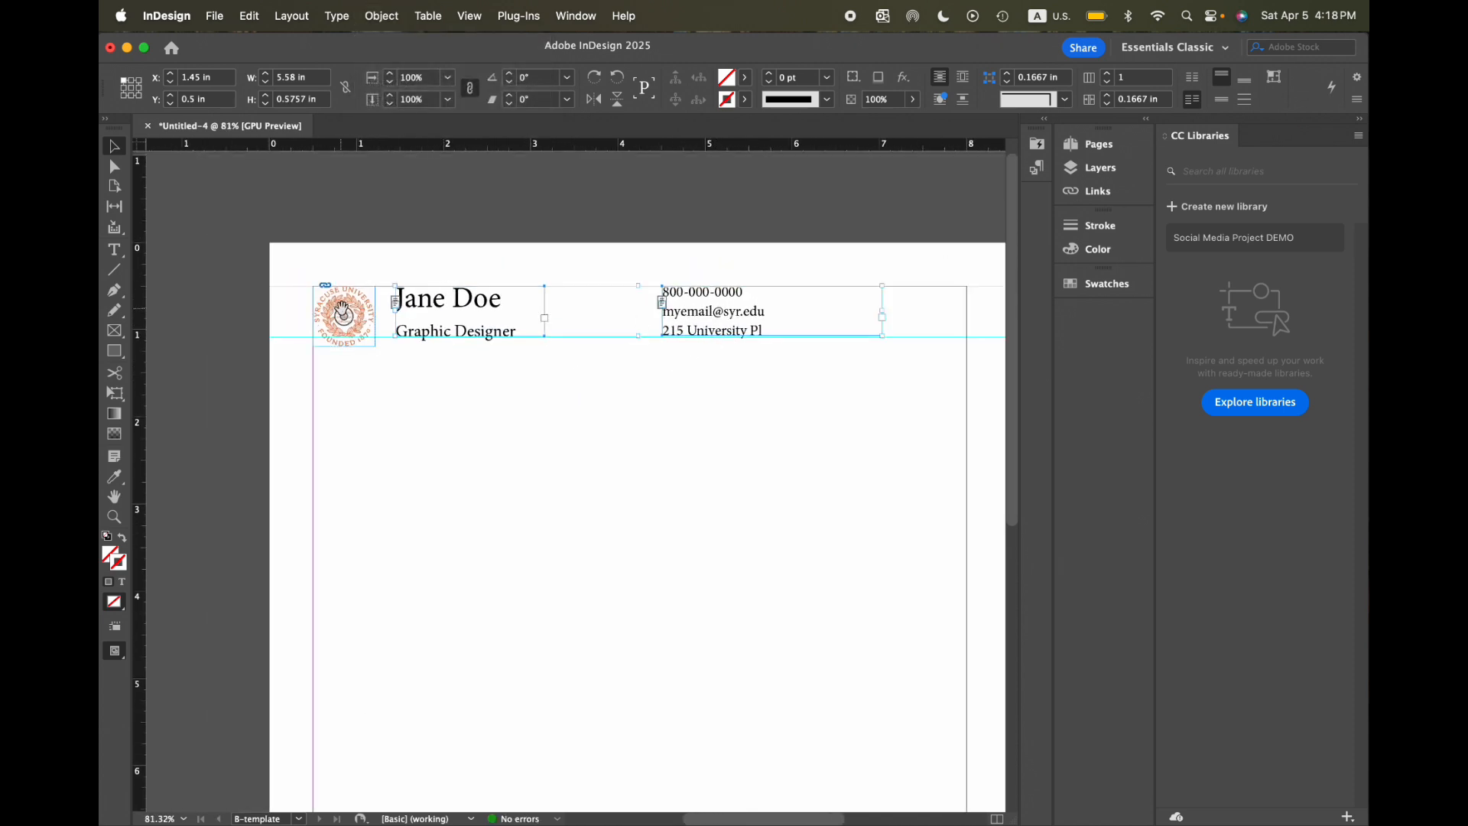
scroll(351, 328, up, 2)
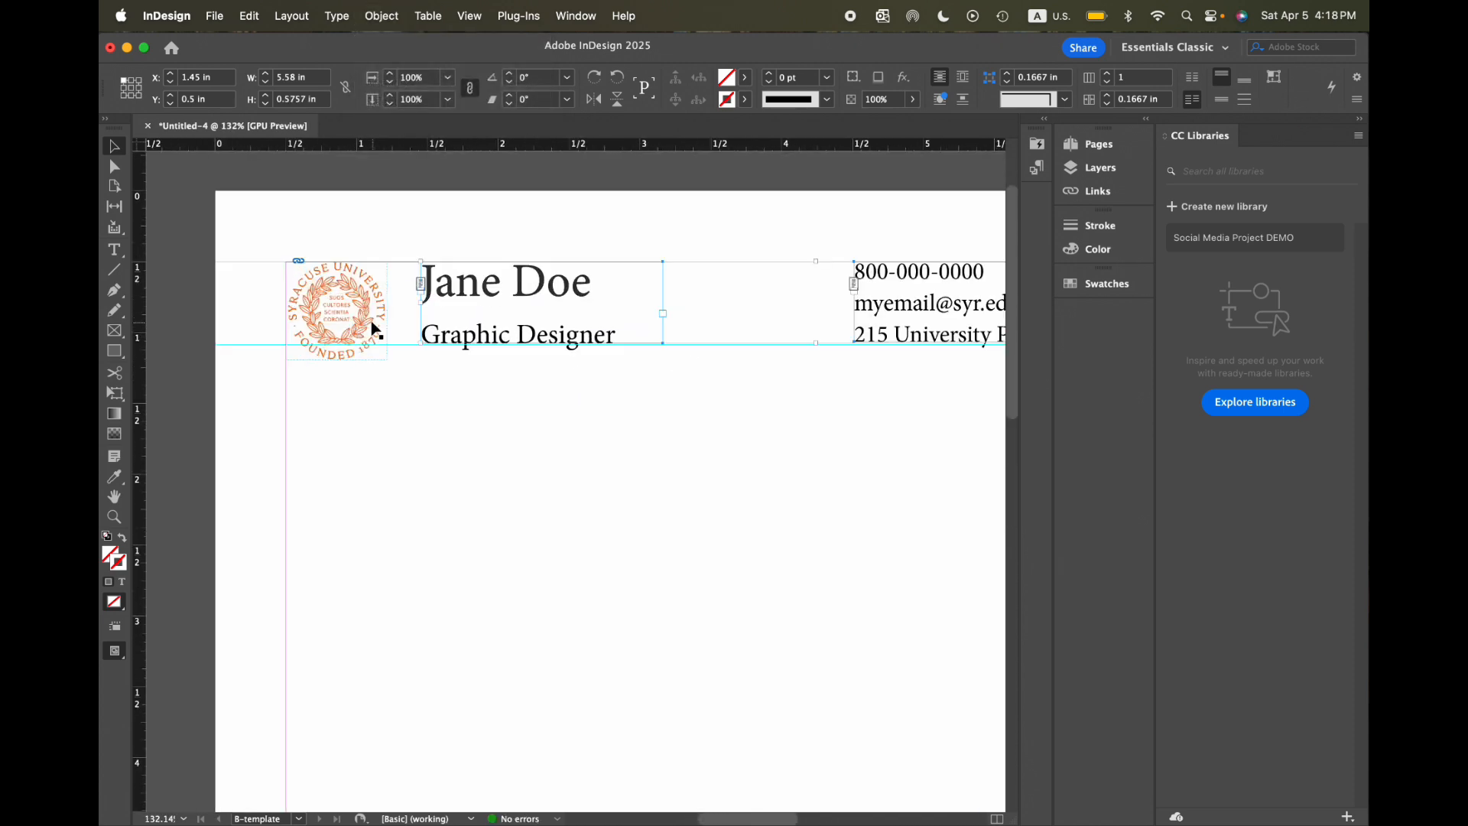
shift+click(375, 328)
scroll(419, 338, down, 2)
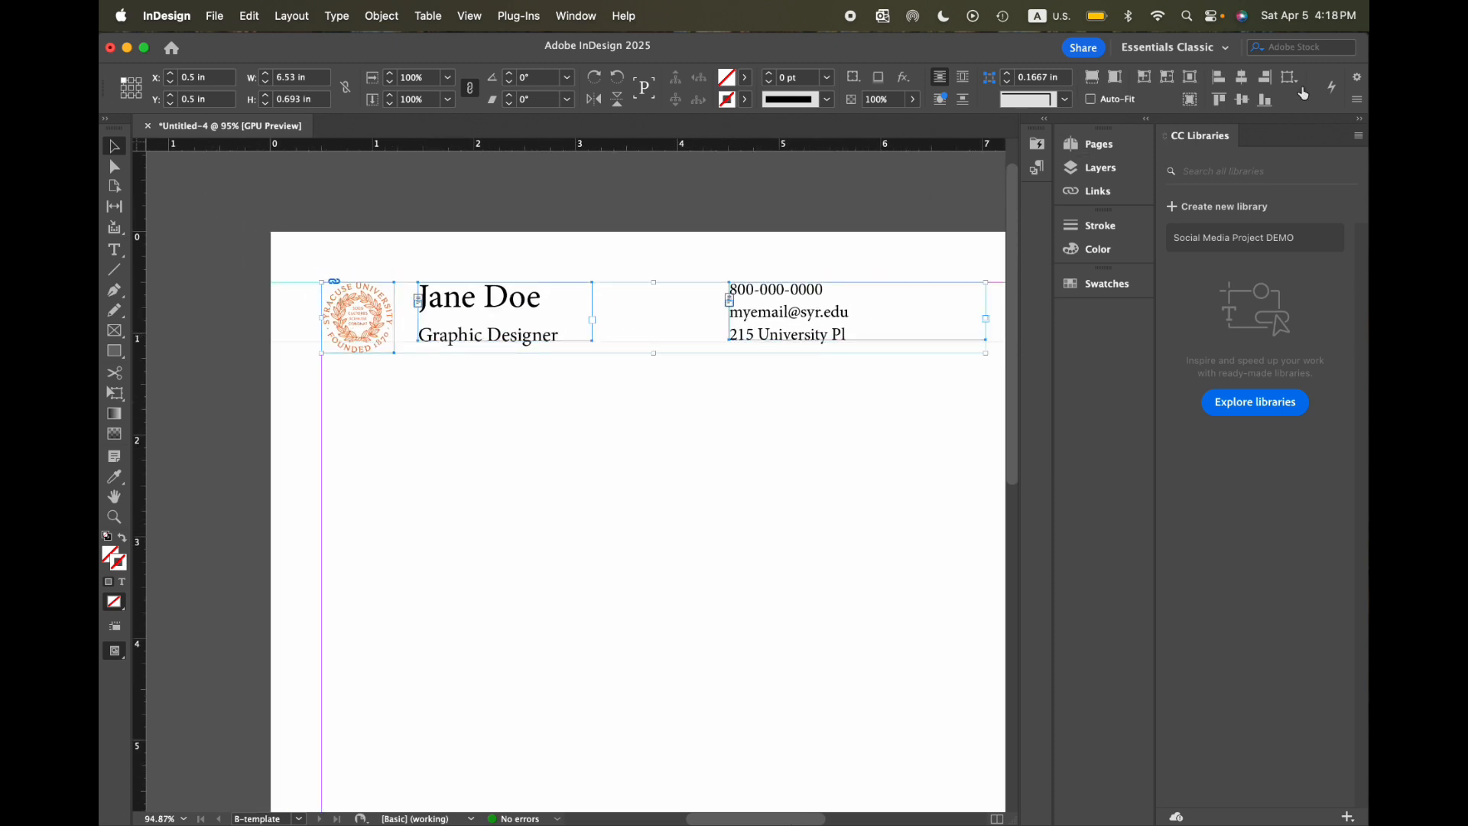
click(1241, 101)
click(841, 403)
Step: Narrow the contact text frame to about 1.18 in and place it against the right margin at about X 6.82 in
scroll(840, 403, right, 3)
scroll(840, 404, up, 2)
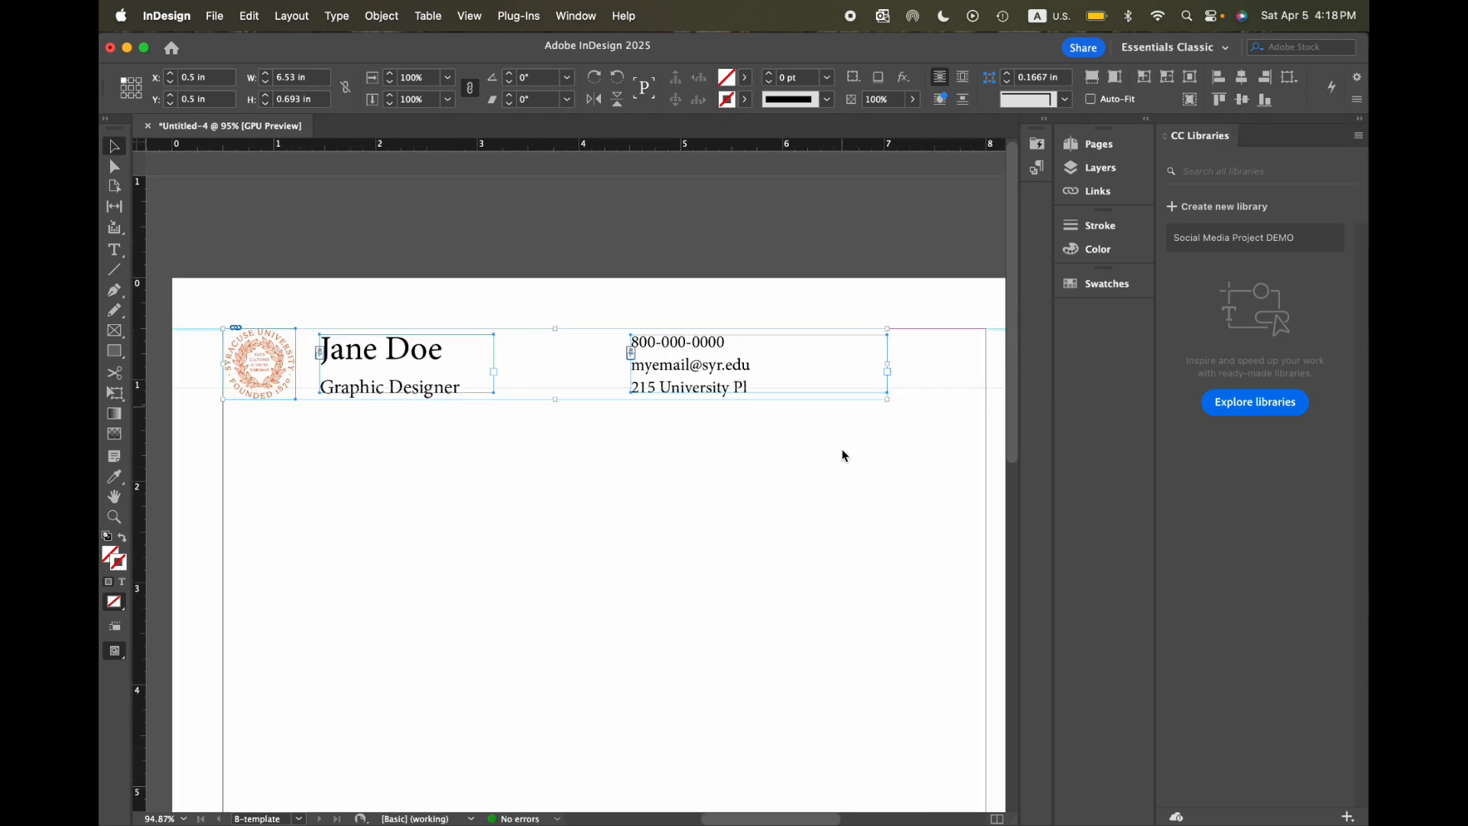
scroll(772, 402, right, 3)
drag(646, 339, 670, 309)
scroll(842, 336, right, 4)
scroll(841, 337, down, 1)
scroll(689, 309, down, 3)
scroll(690, 315, left, 3)
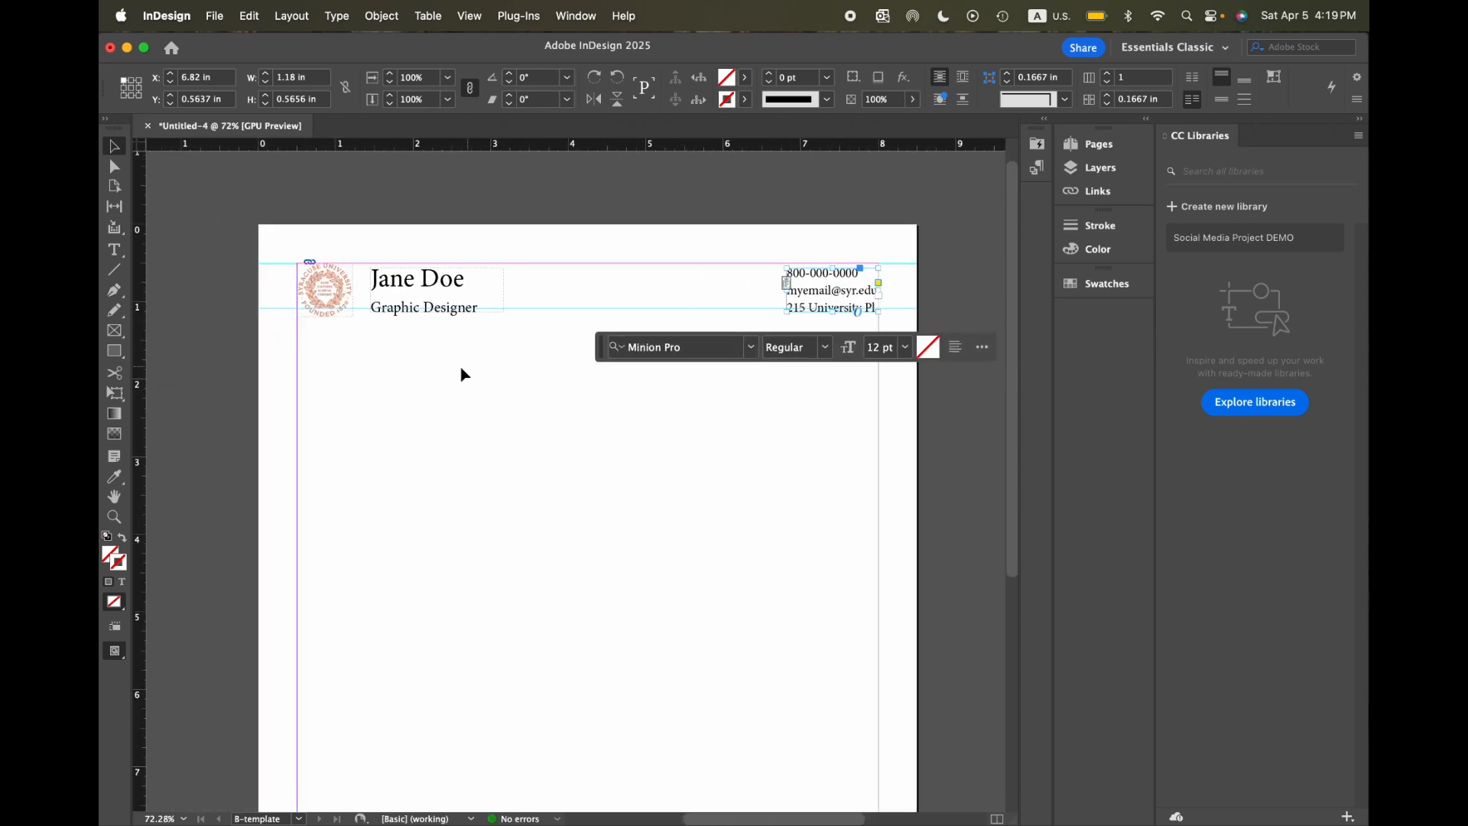
Step: Draw a horizontal line about 7.5 in long between the side margins, just below the letterhead at about Y 1.31 in
click(236, 212)
scroll(234, 213, up, 3)
key(backslash)
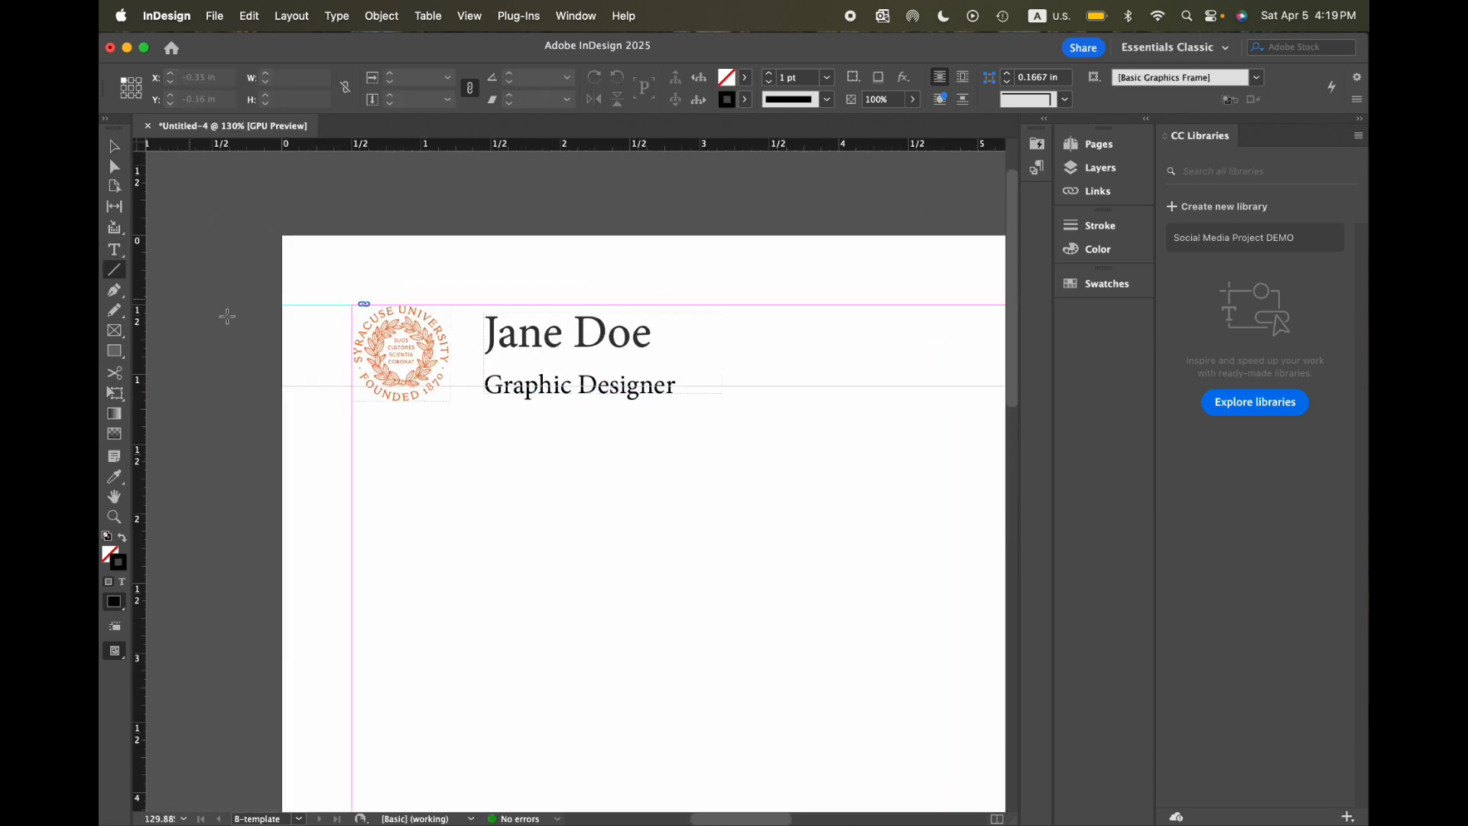
scroll(420, 413, down, 3)
scroll(420, 414, right, 2)
scroll(338, 529, down, 4)
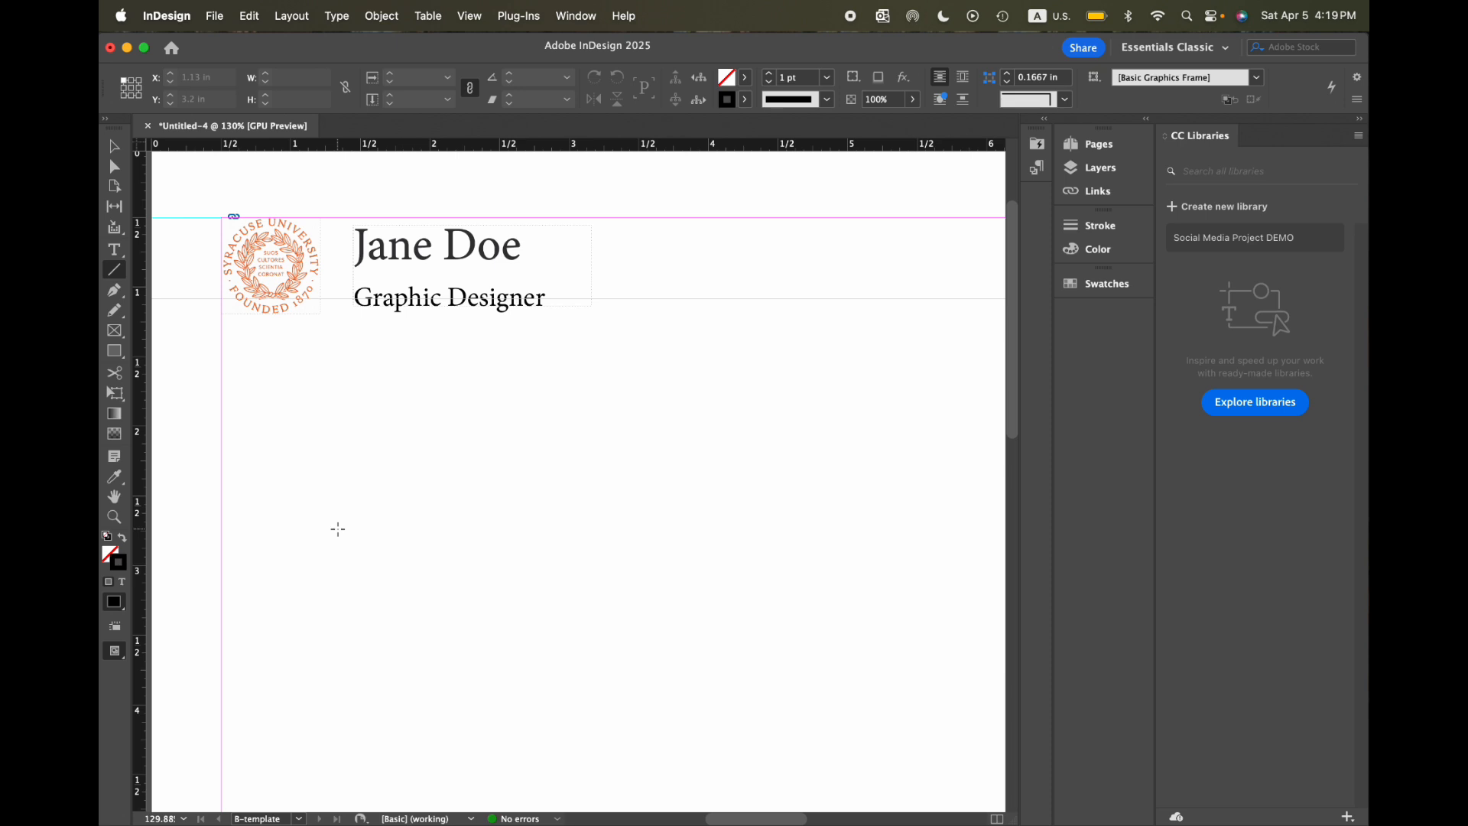
scroll(407, 383, down, 1)
scroll(406, 382, right, 1)
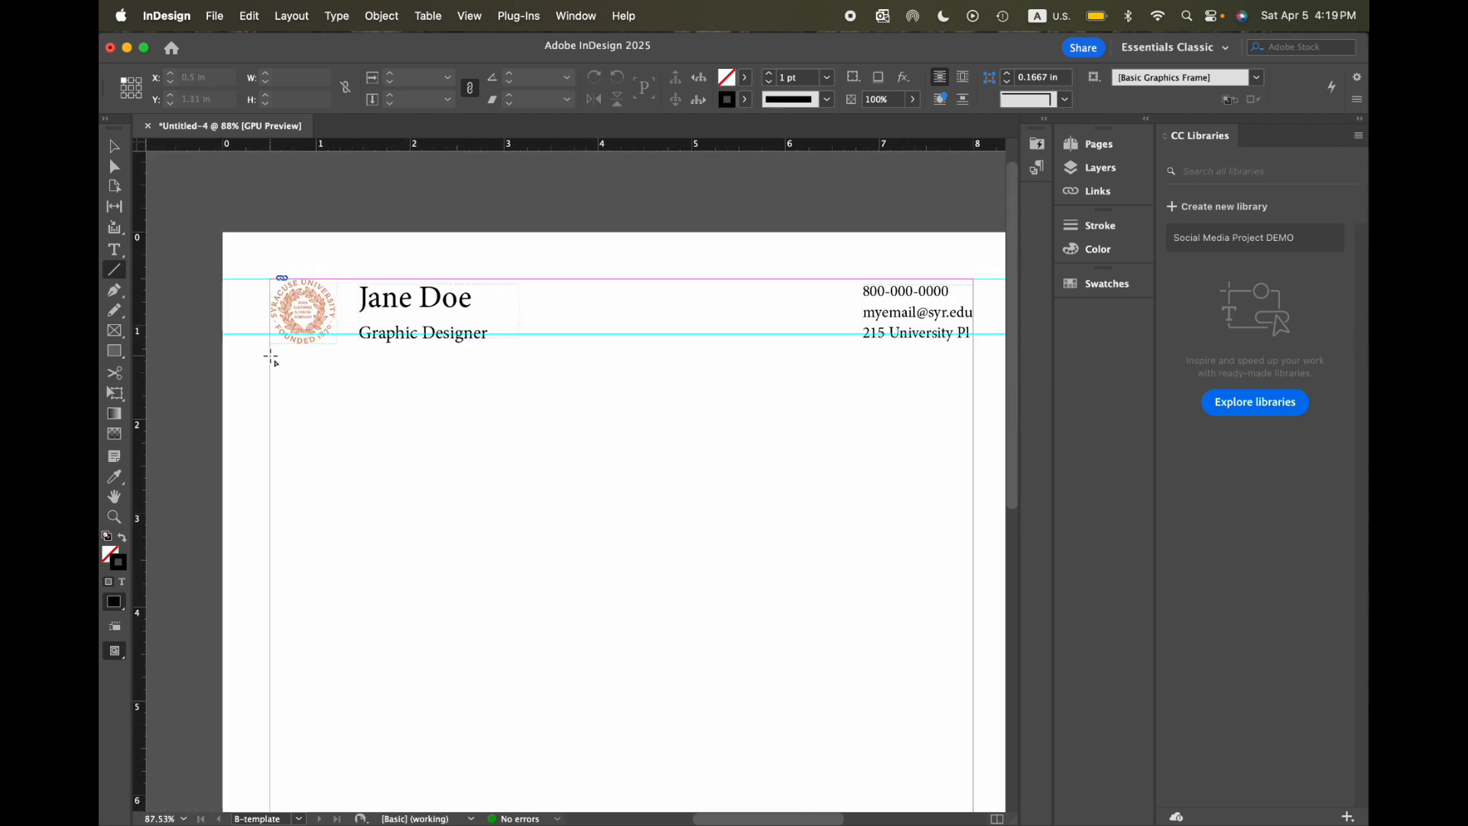
drag(271, 357, 977, 349)
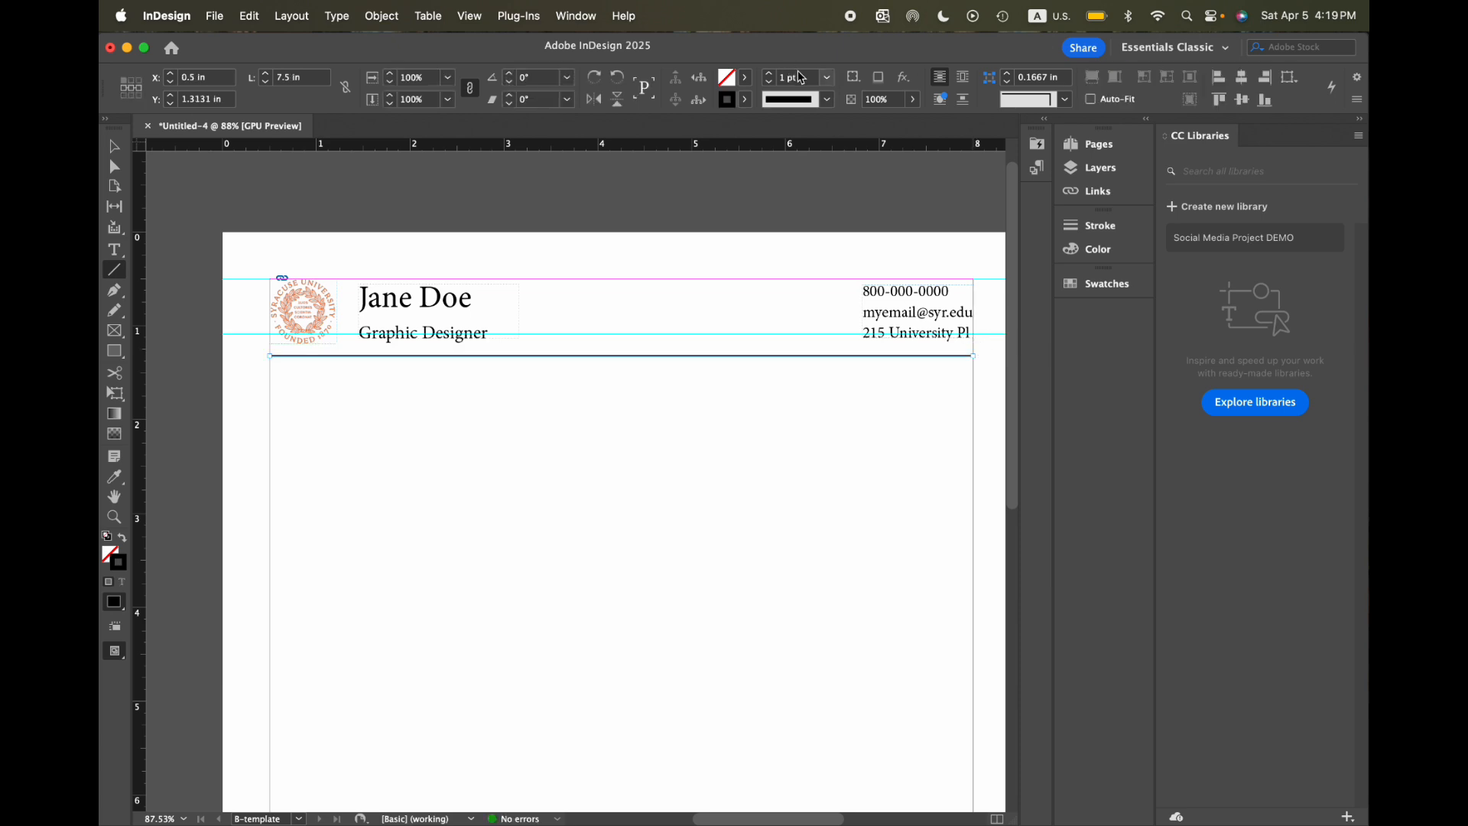
Step: Set the stroke weight of the line below the letterhead to 0.5 pt
key(BackSpace)
text(0.5)
key(Return)
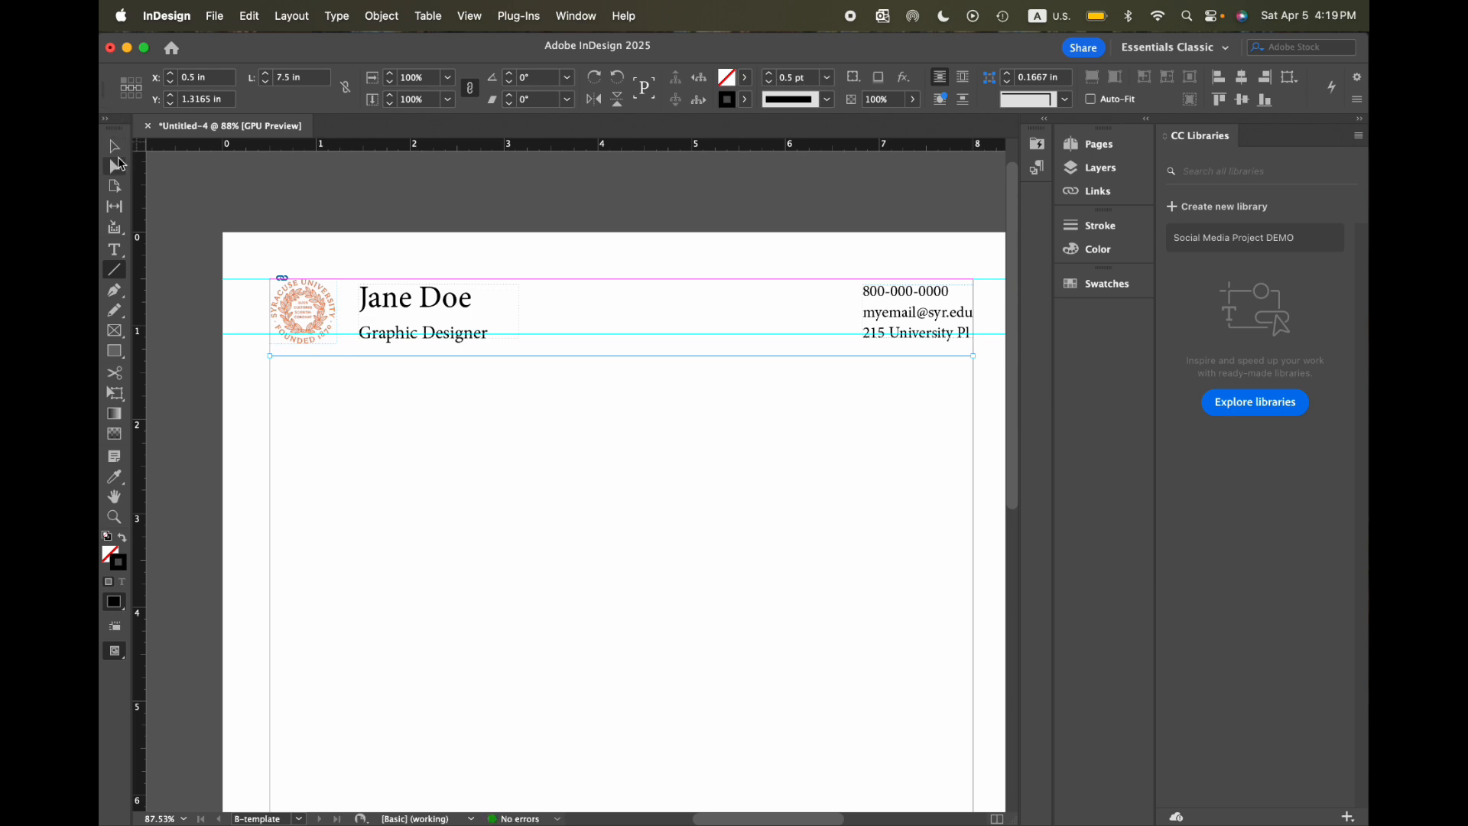
Step: Recolor the line below the letterhead with the orange sampled from the university seal using the Eyedropper tool
click(114, 146)
click(389, 413)
drag(579, 413, 456, 356)
scroll(373, 374, up, 5)
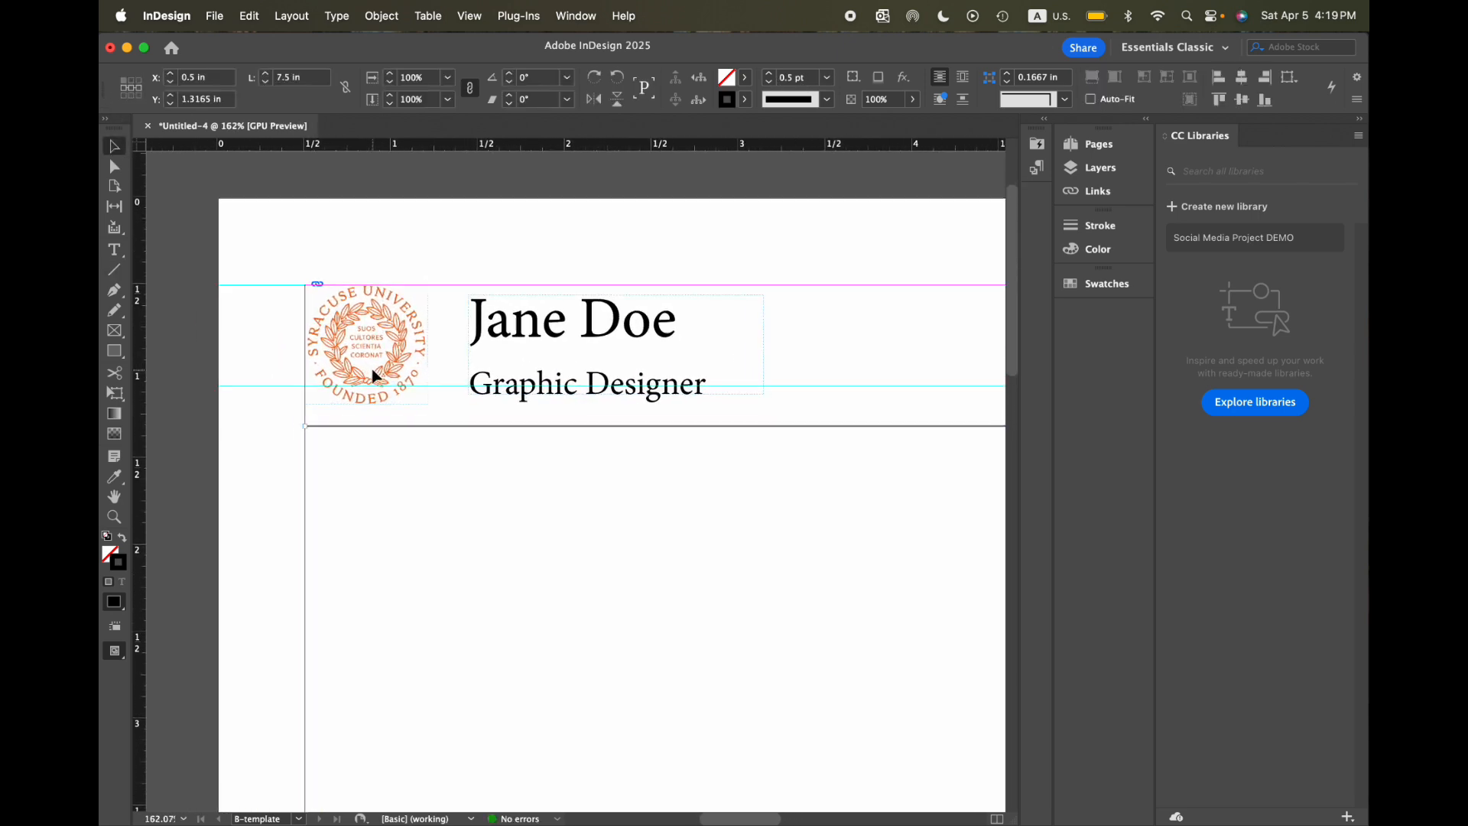
key(i)
scroll(359, 325, up, 14)
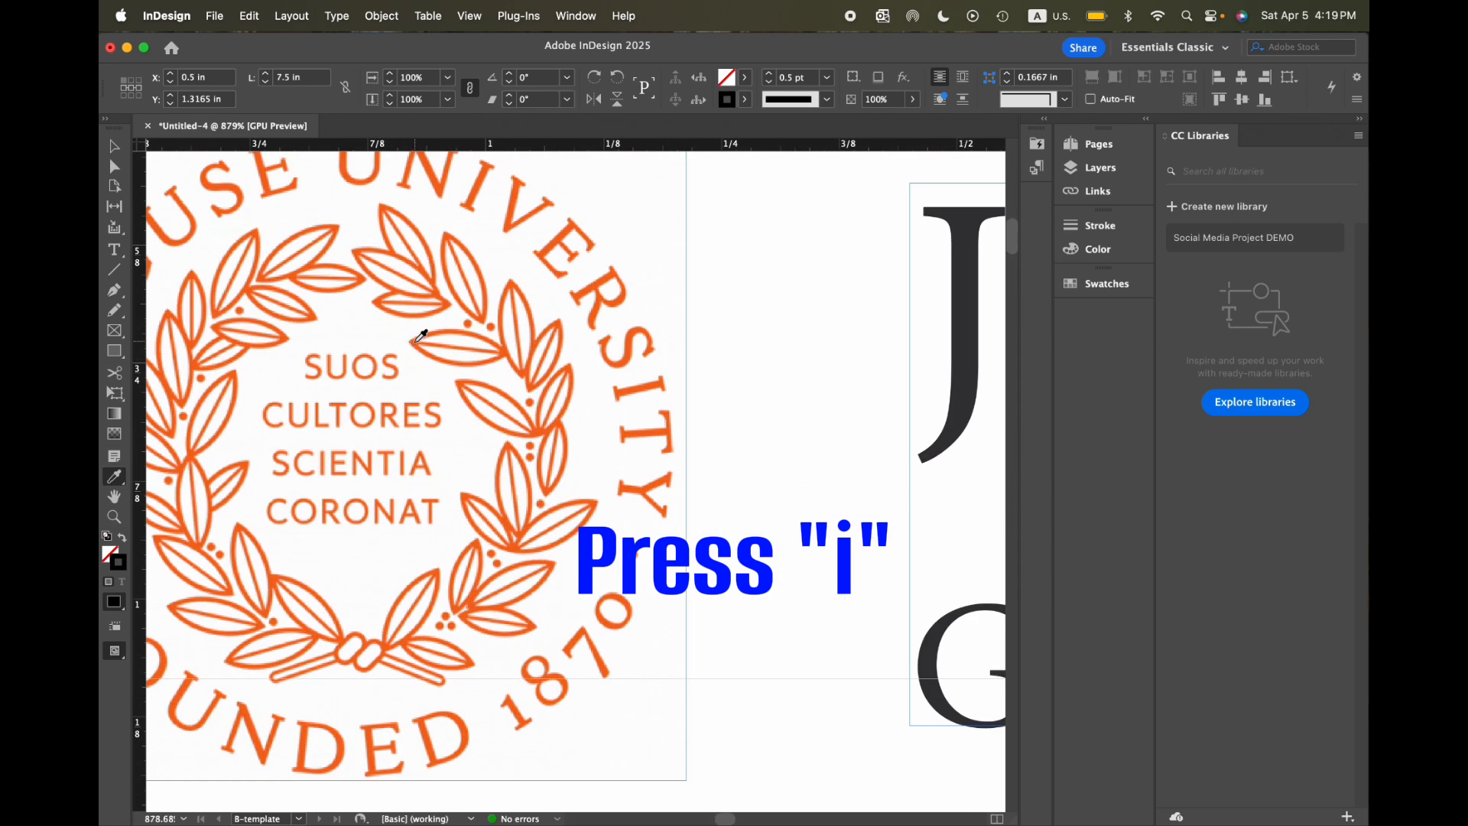
scroll(419, 335, down, 6)
scroll(417, 333, up, 2)
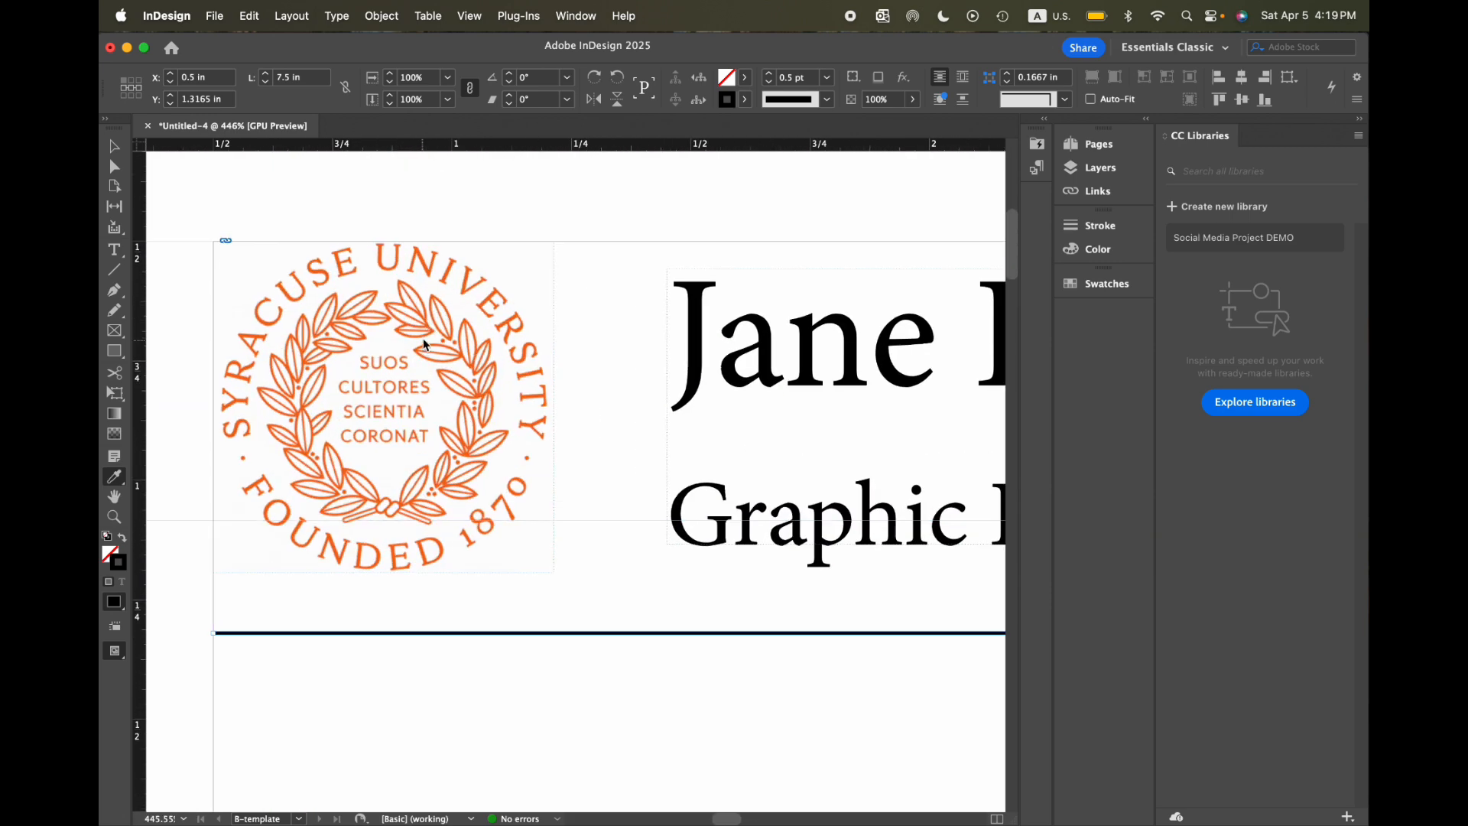
click(428, 325)
click(116, 144)
click(359, 202)
Step: Examine the letterhead and orange line in relation to the whole page and its margins
scroll(356, 276, down, 6)
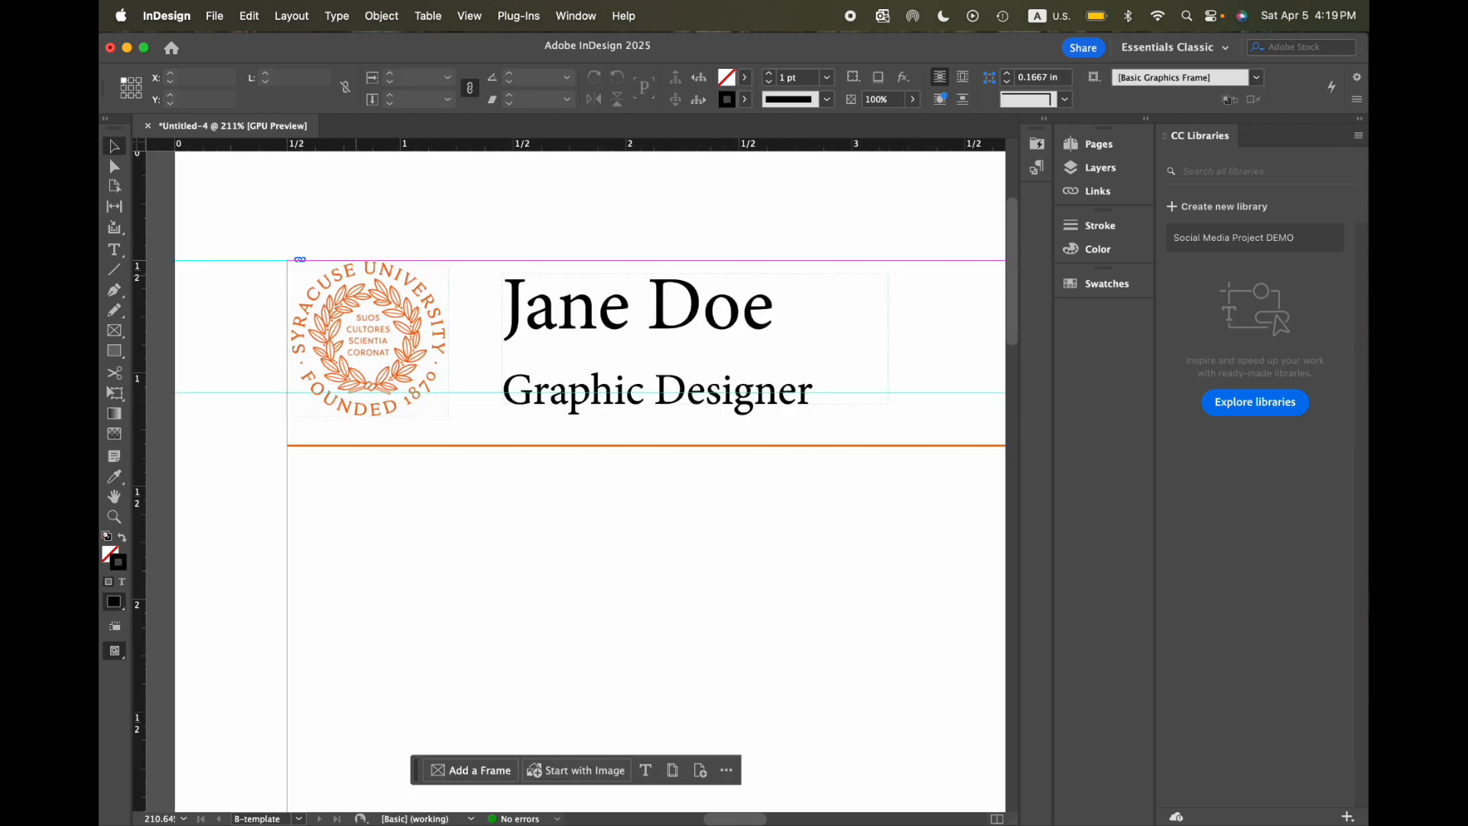
scroll(355, 277, down, 3)
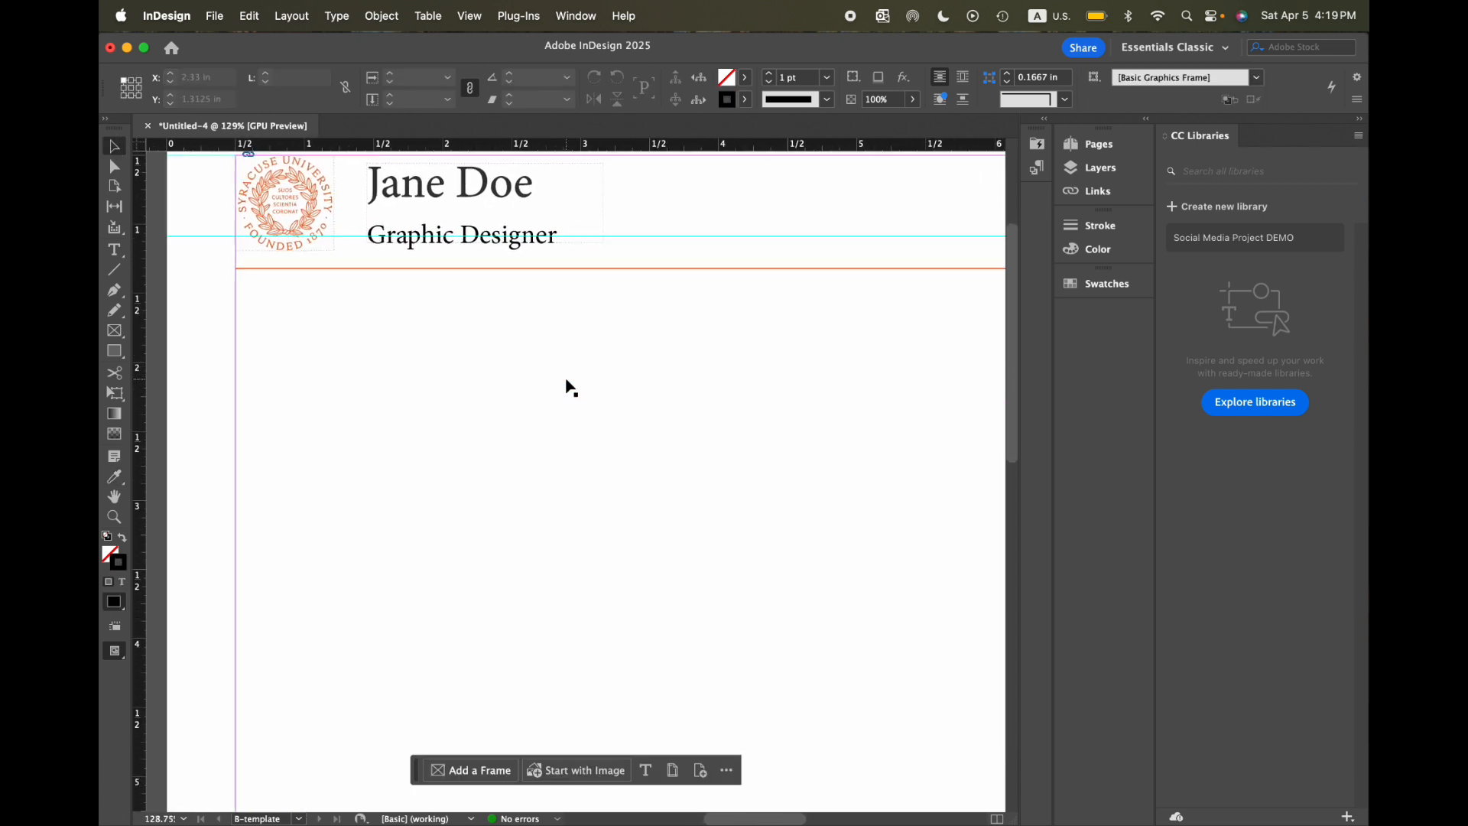
scroll(566, 381, down, 1)
scroll(567, 380, down, 4)
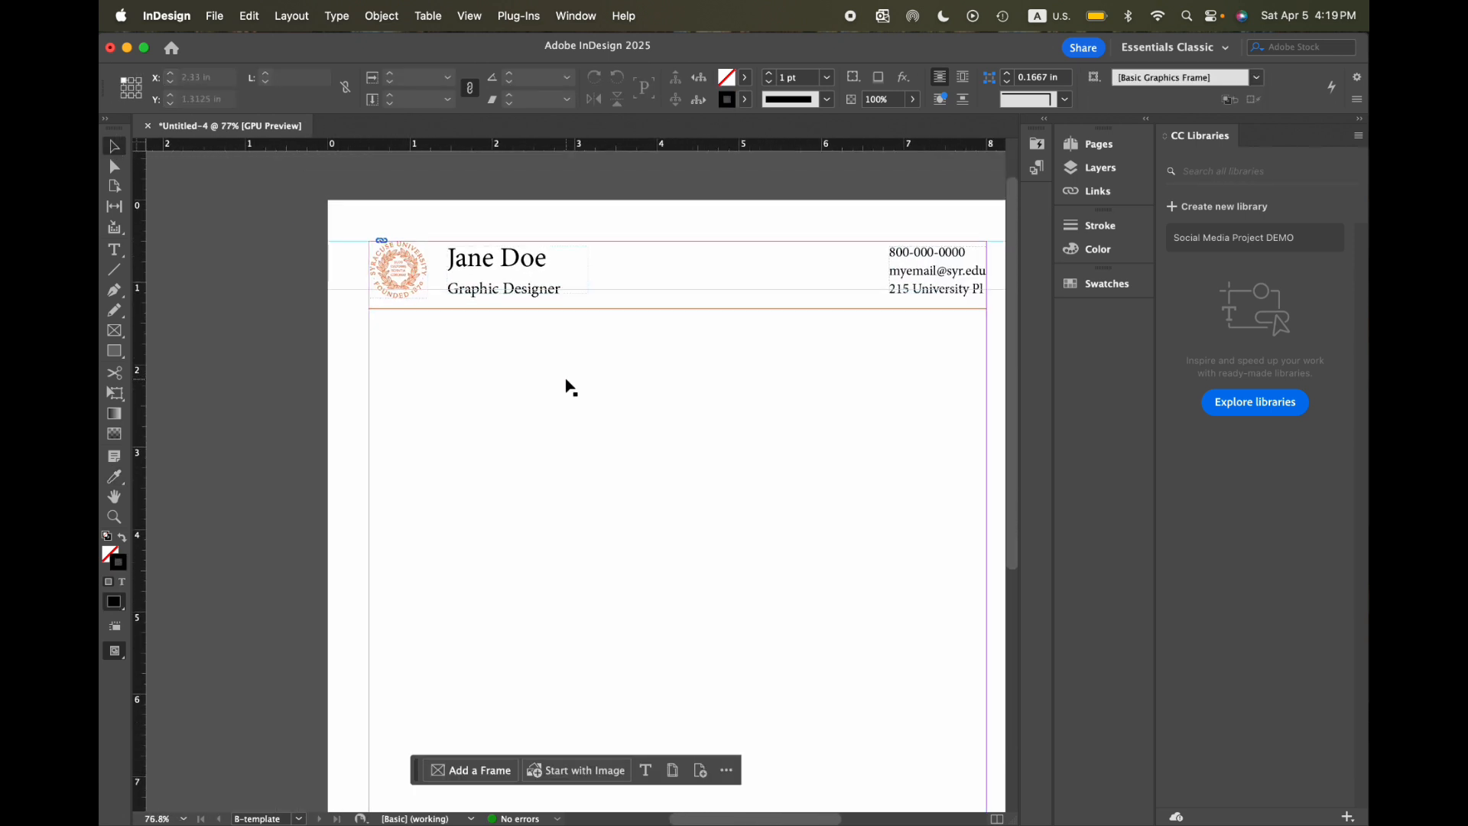
scroll(565, 380, down, 2)
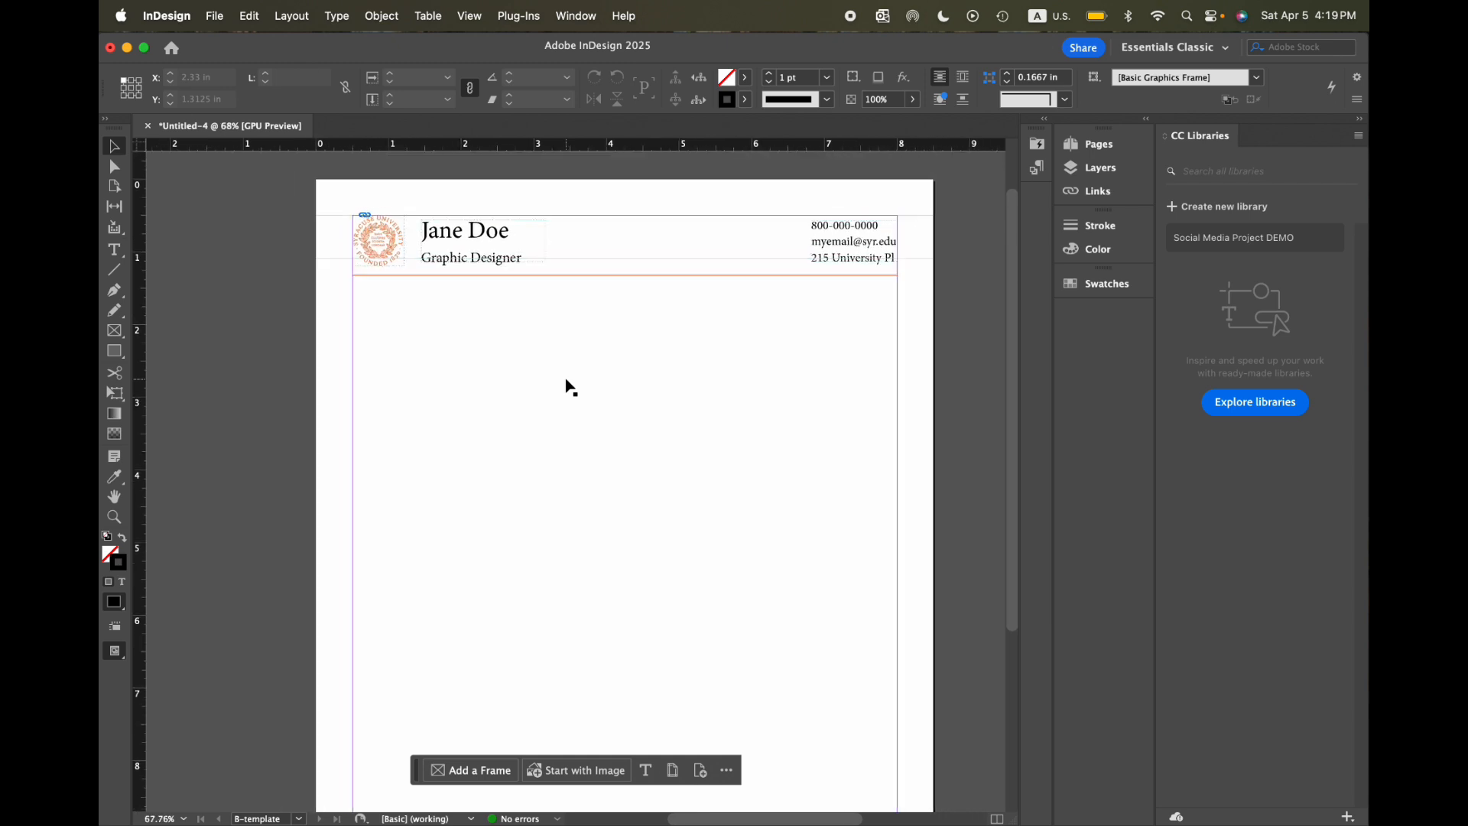
scroll(570, 386, down, 1)
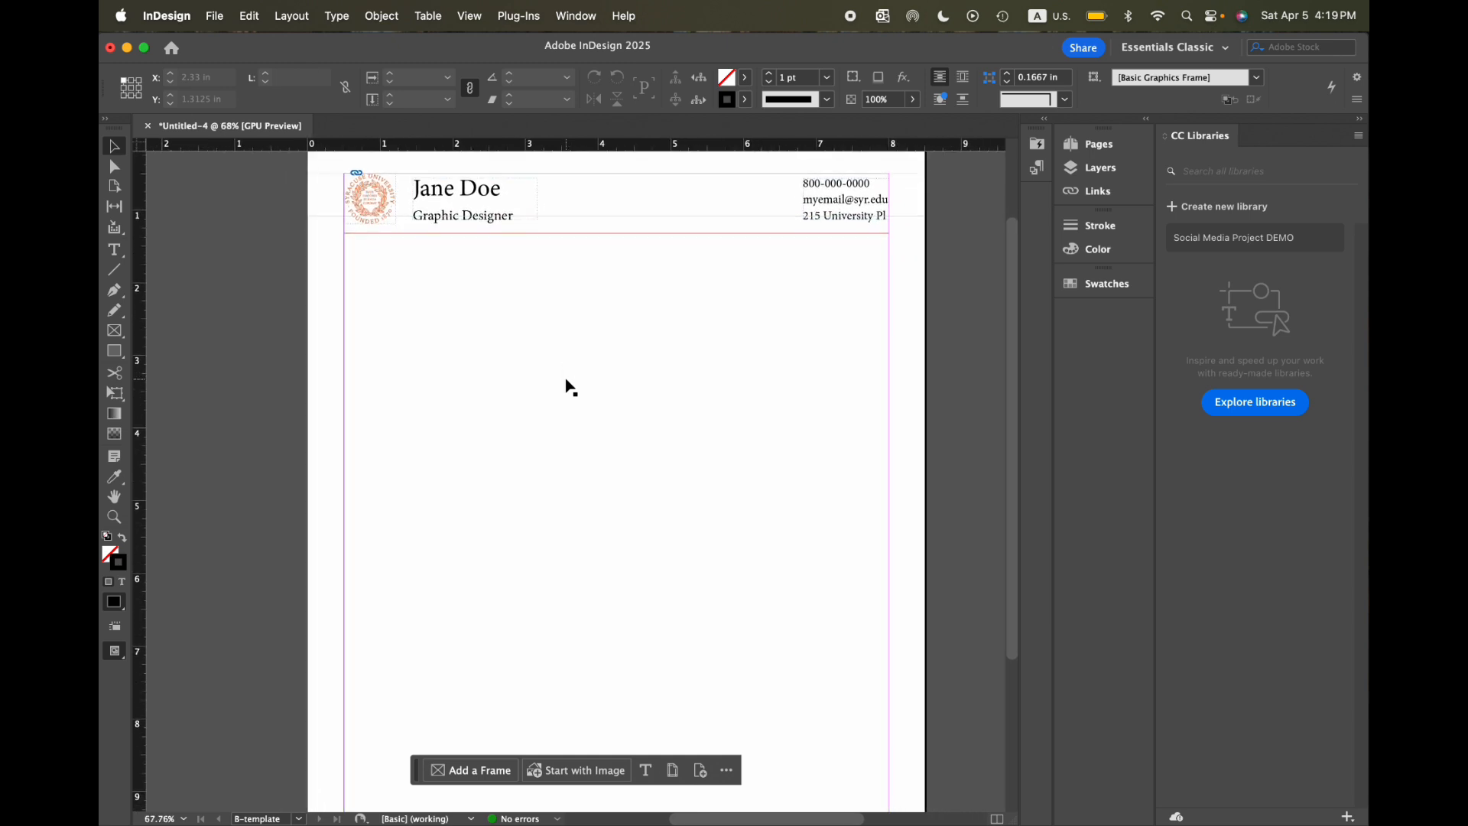
scroll(570, 386, down, 3)
scroll(570, 386, down, 1)
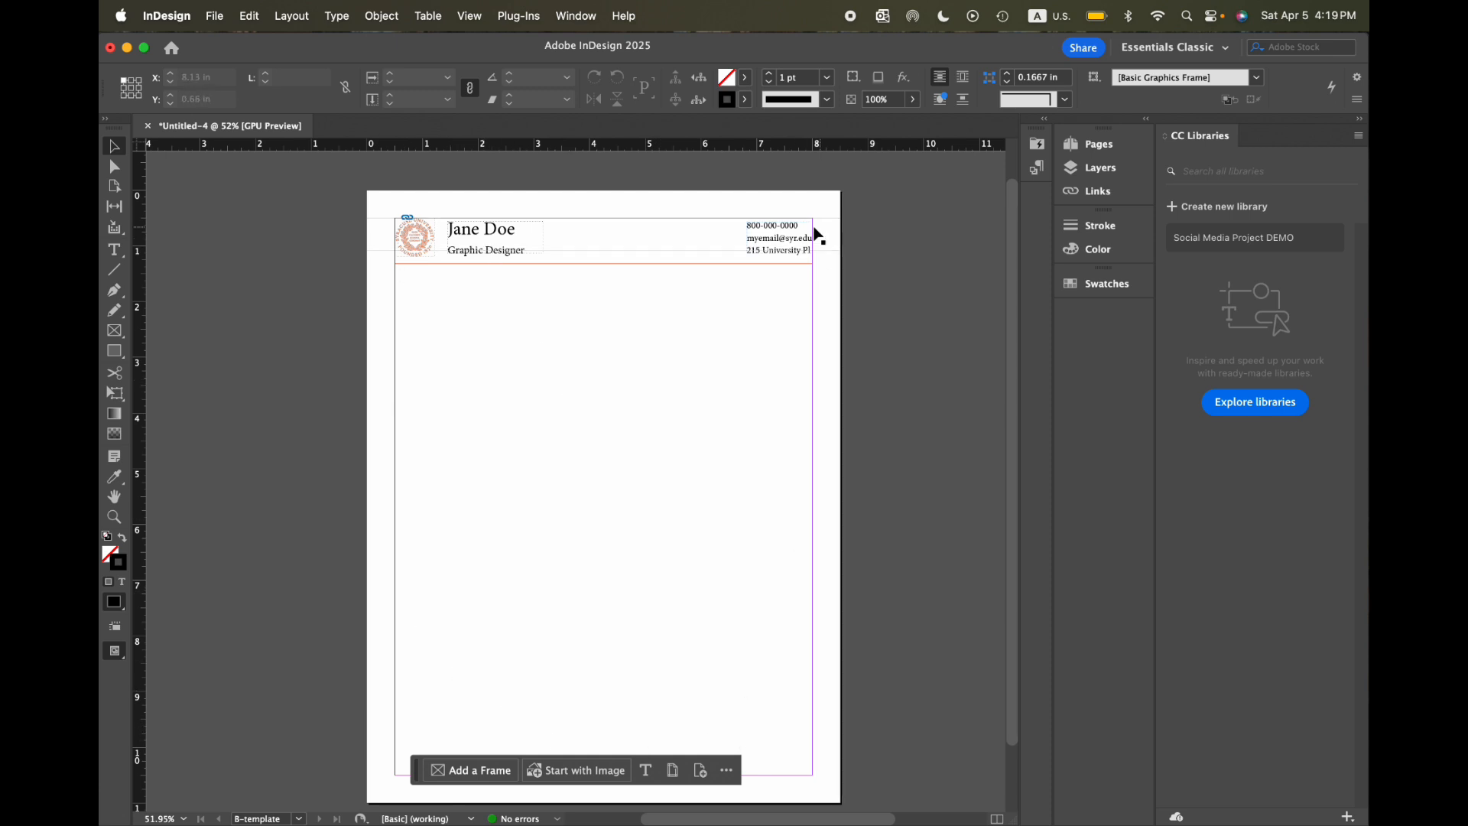
Step: Add a horizontal ruler guide just below the orange line at about Y 1.49 in
scroll(445, 277, up, 5)
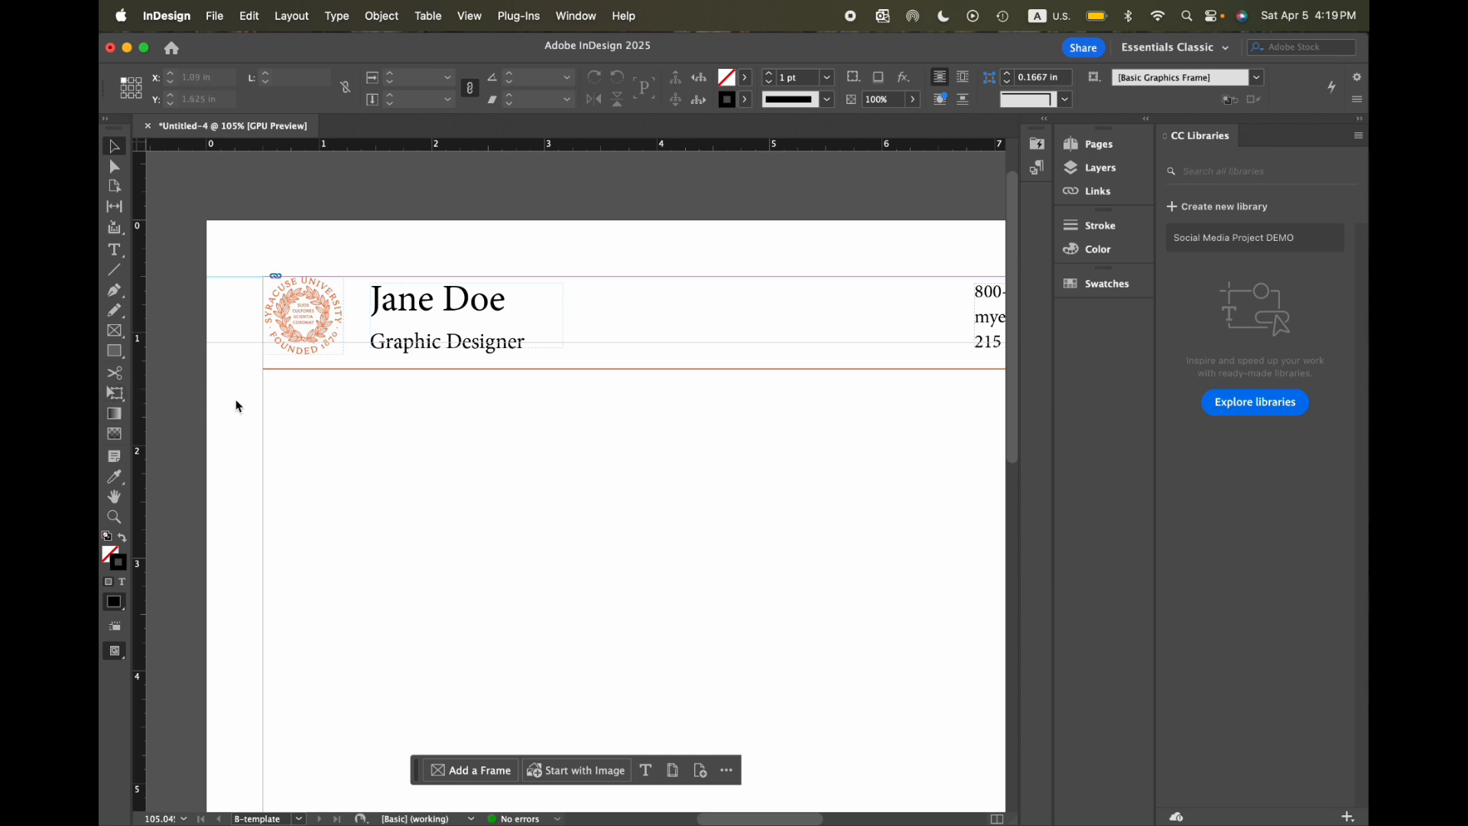
drag(147, 395, 219, 400)
drag(258, 146, 240, 388)
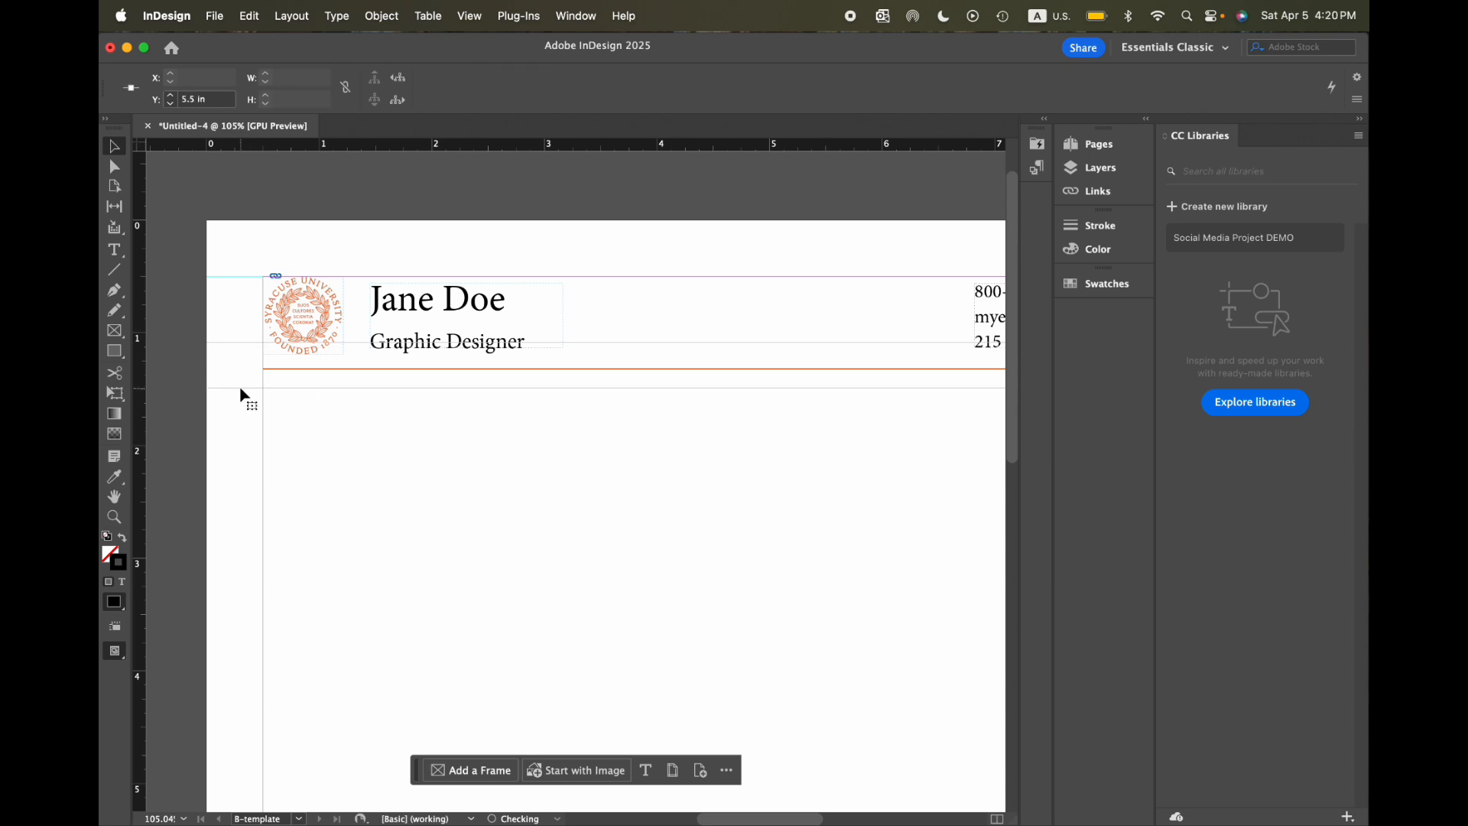
Step: Unlink the margin values in the document setup and set only the top margin to 1.5 in
click(218, 16)
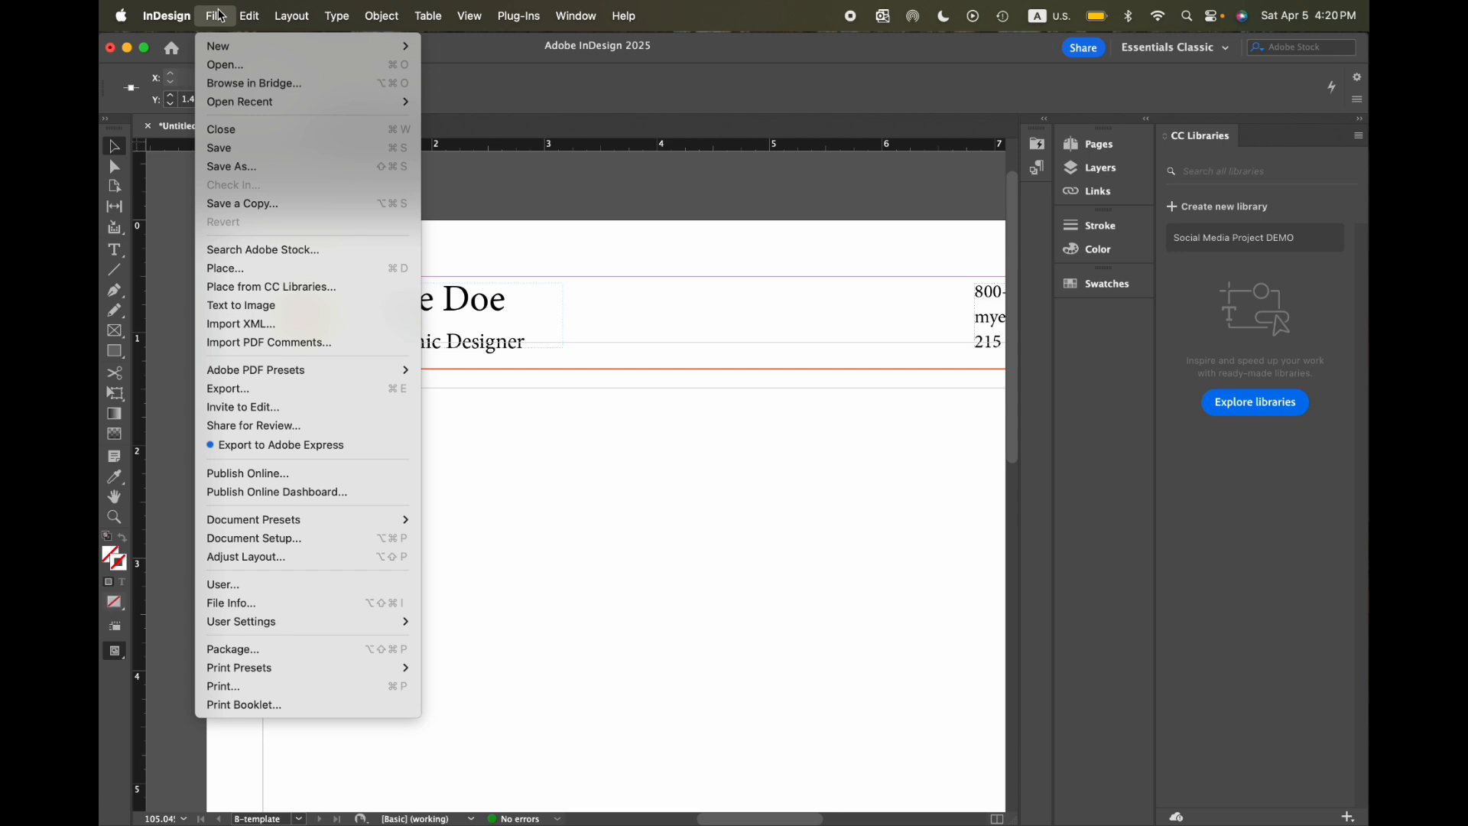
click(282, 535)
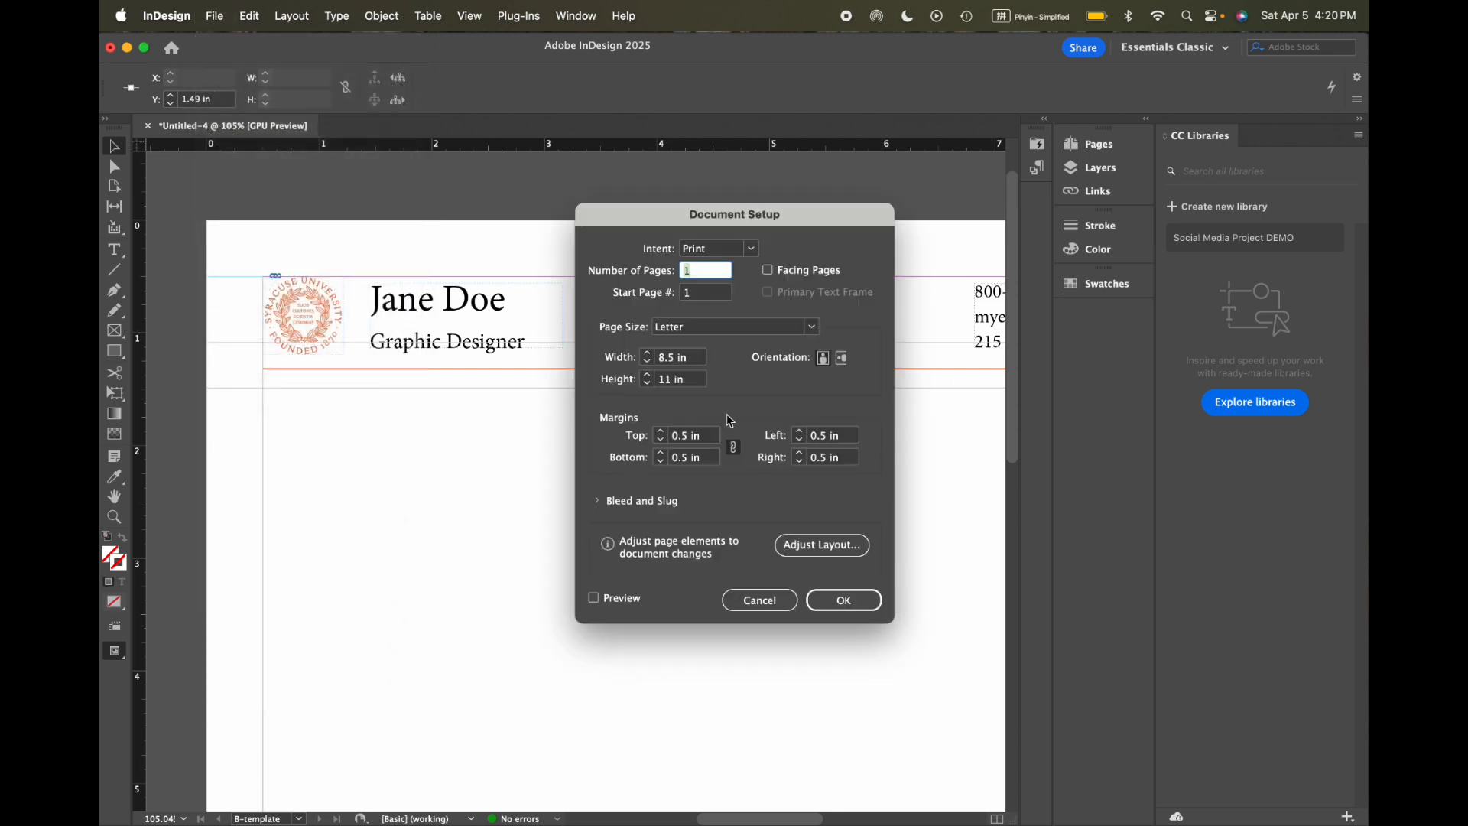
click(736, 452)
double_click(683, 437)
text(1.5)
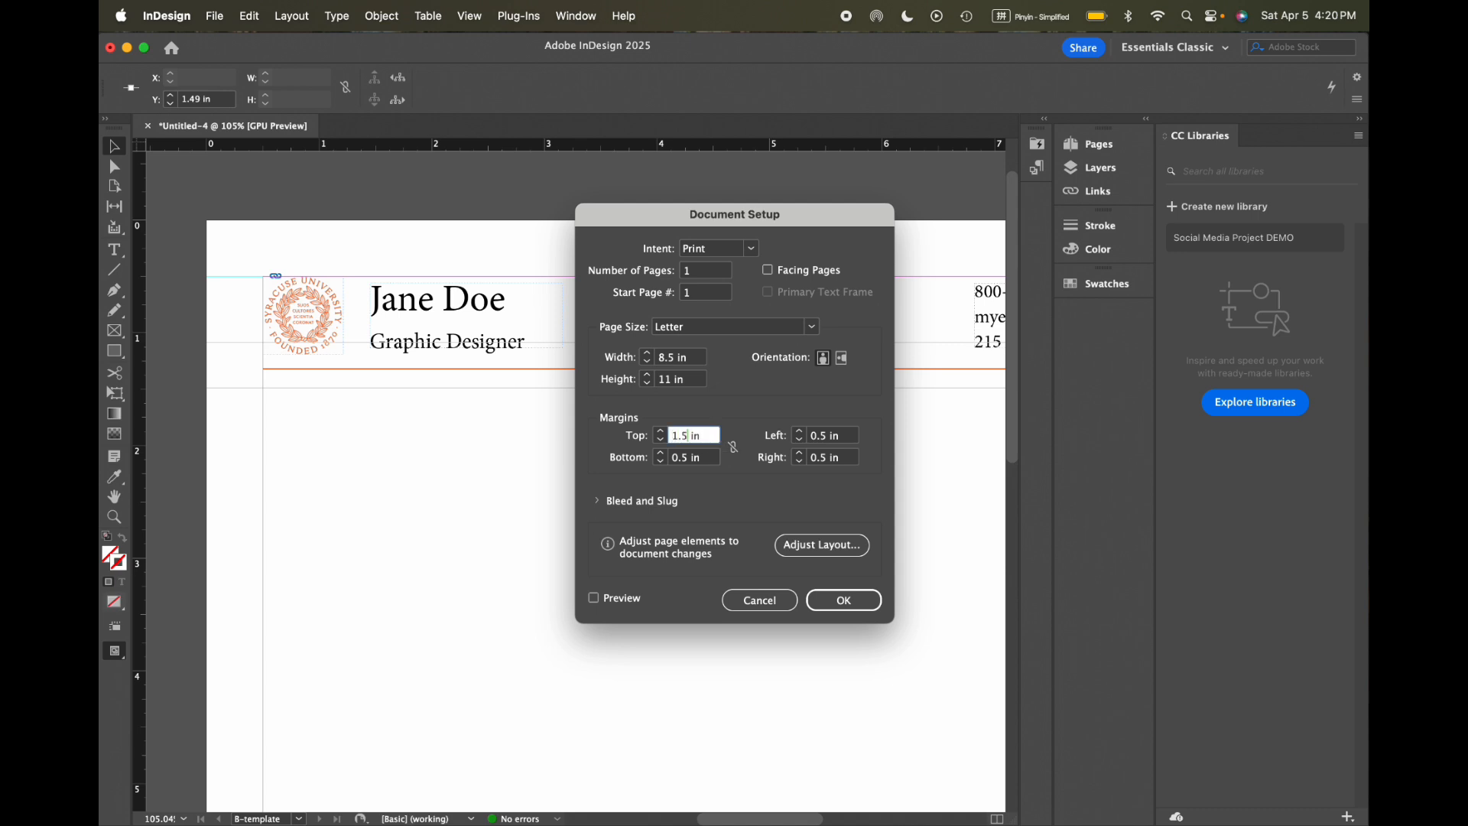
text( in)
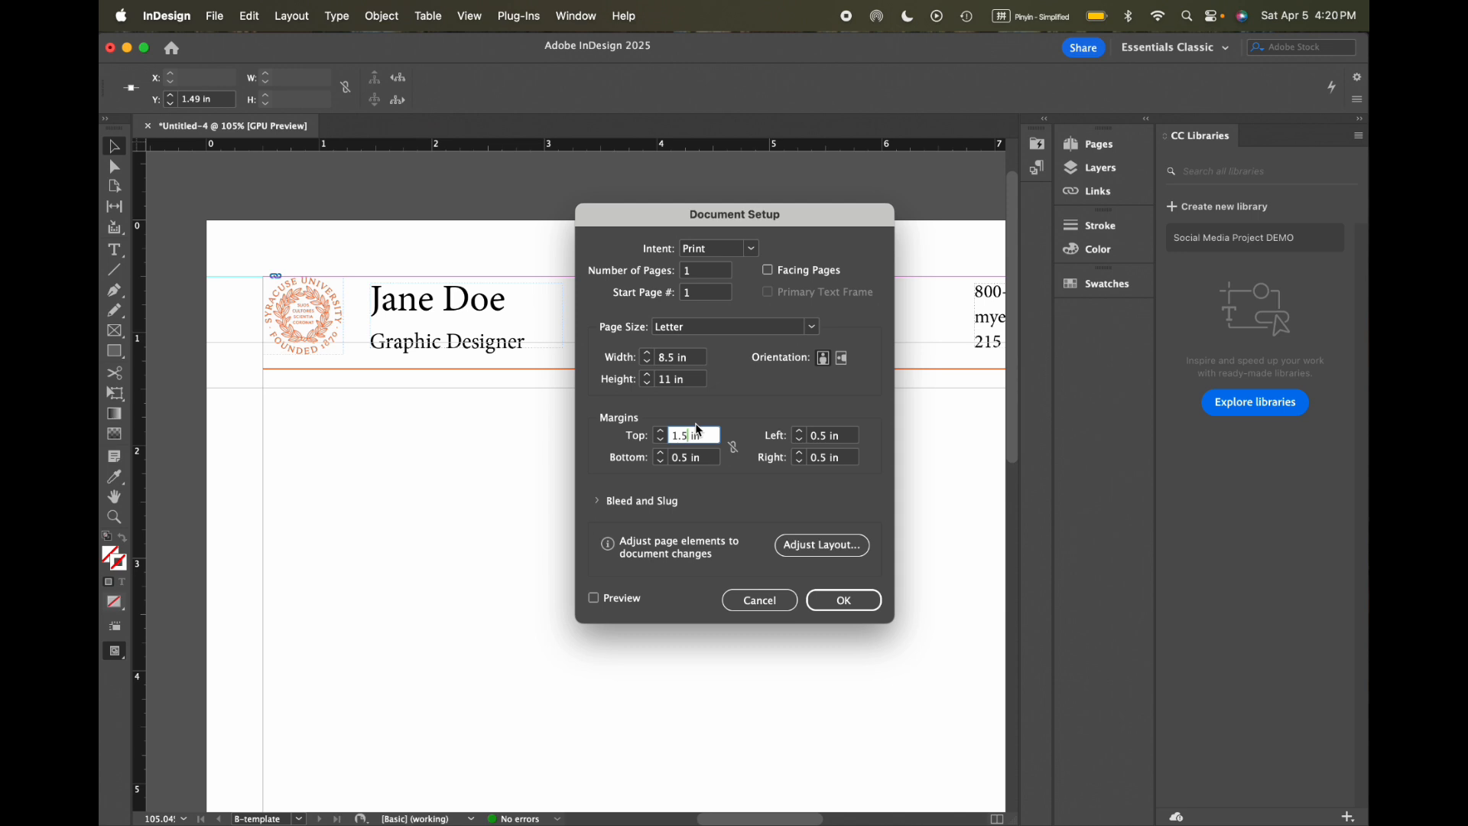
click(862, 602)
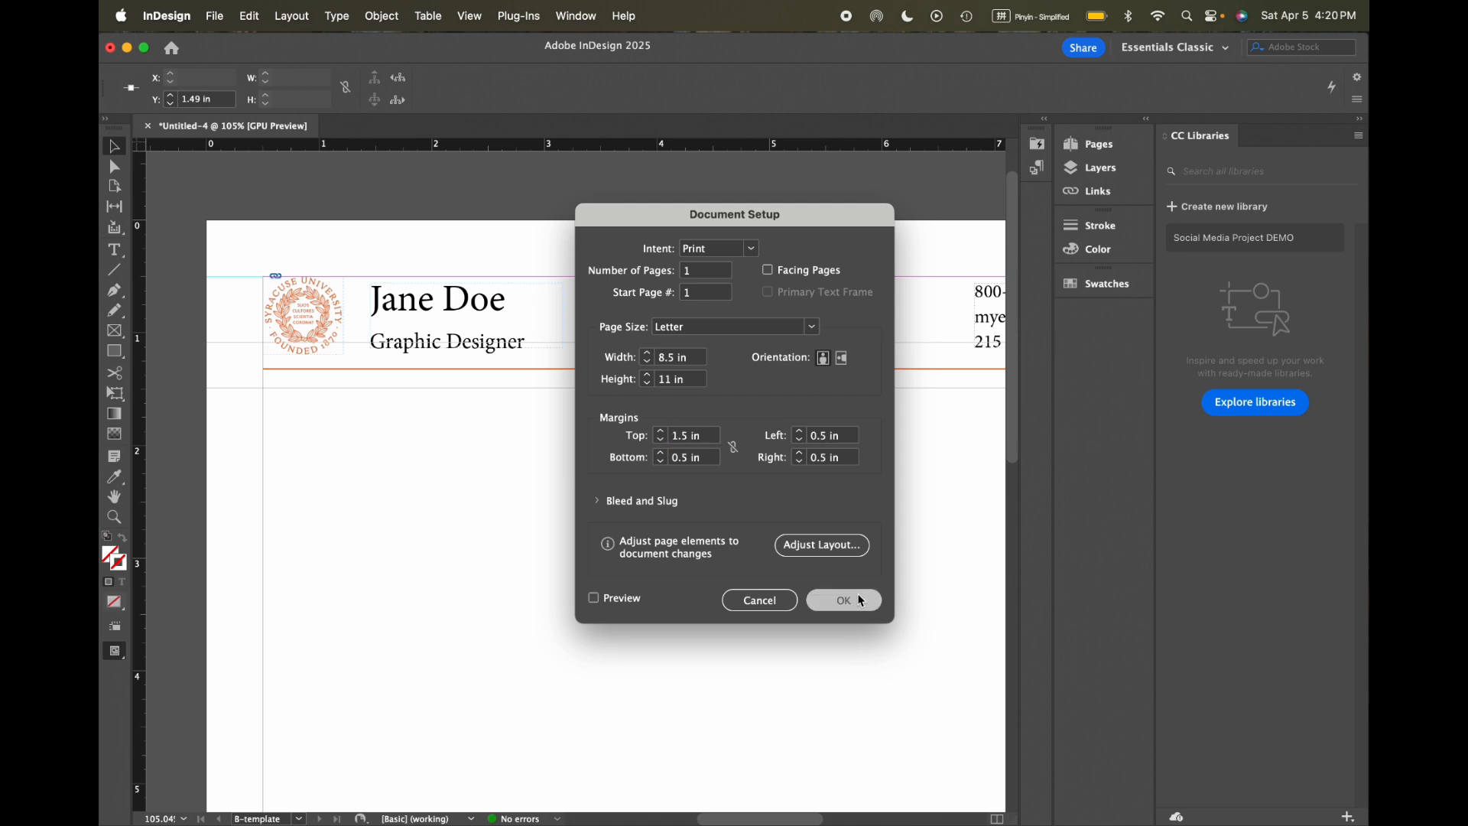
Step: Add a second page to the document after page 1
scroll(529, 412, down, 4)
scroll(529, 415, down, 1)
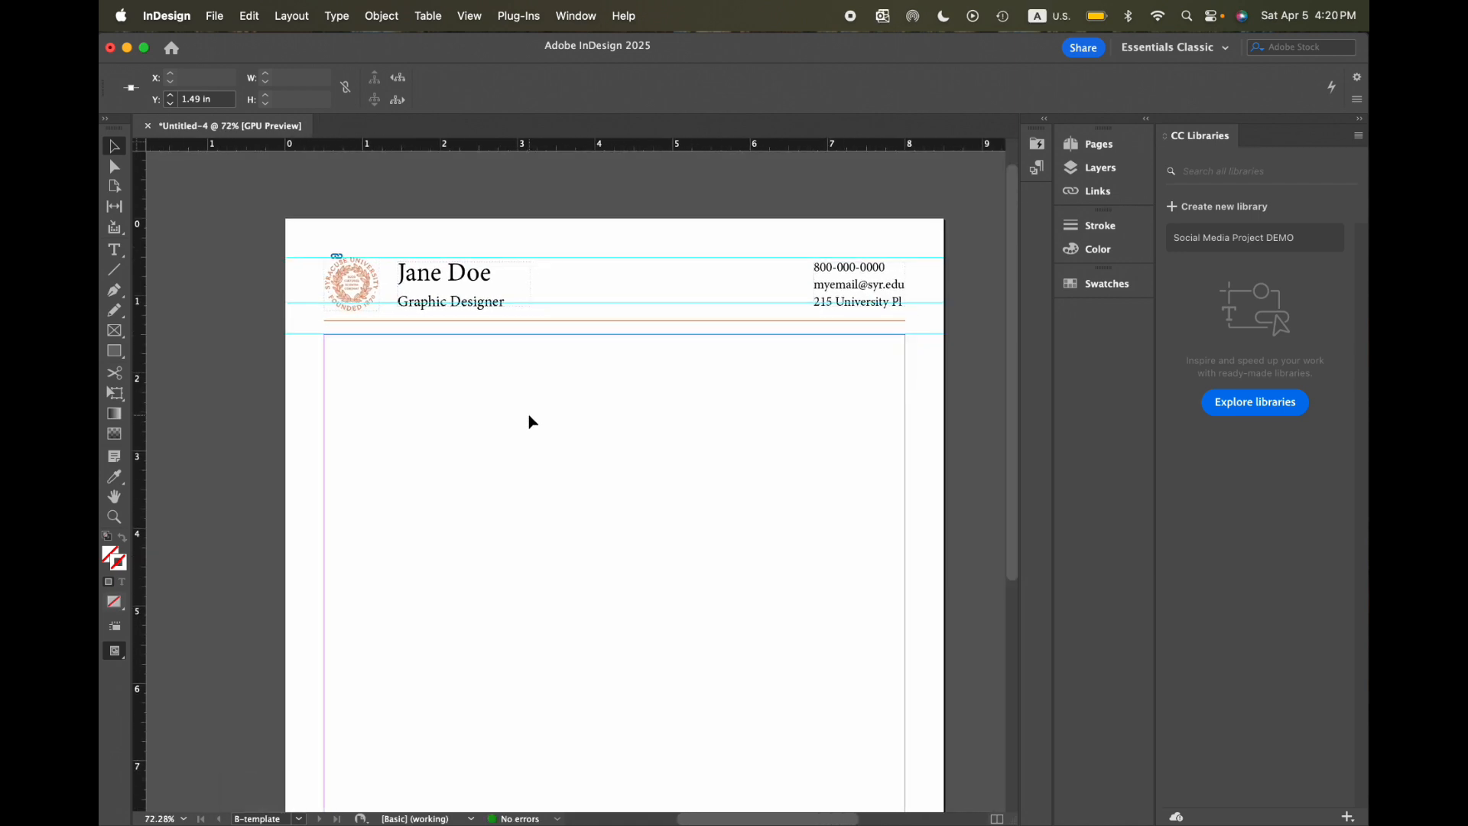
click(1097, 146)
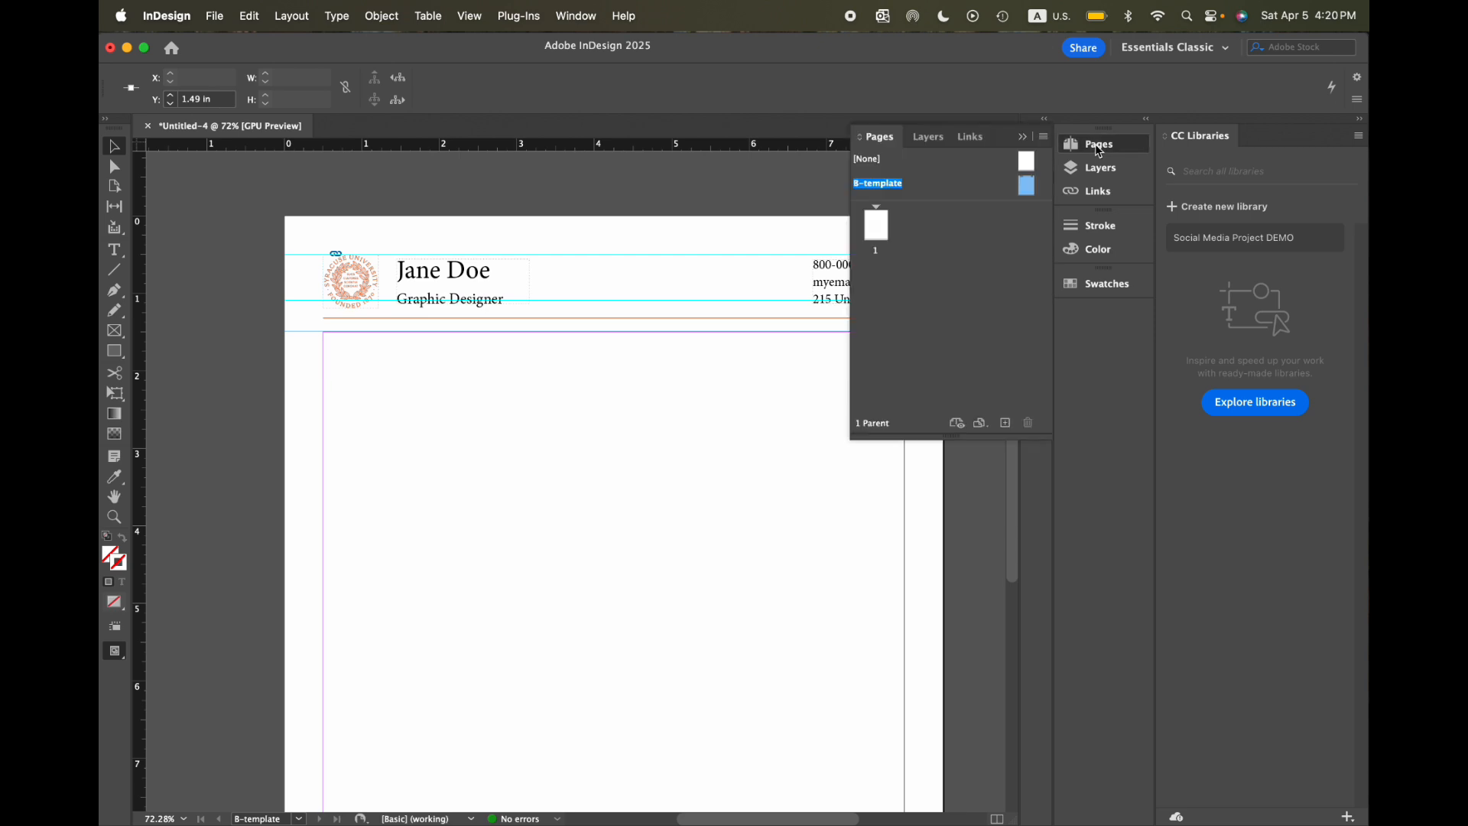
scroll(734, 296, right, 2)
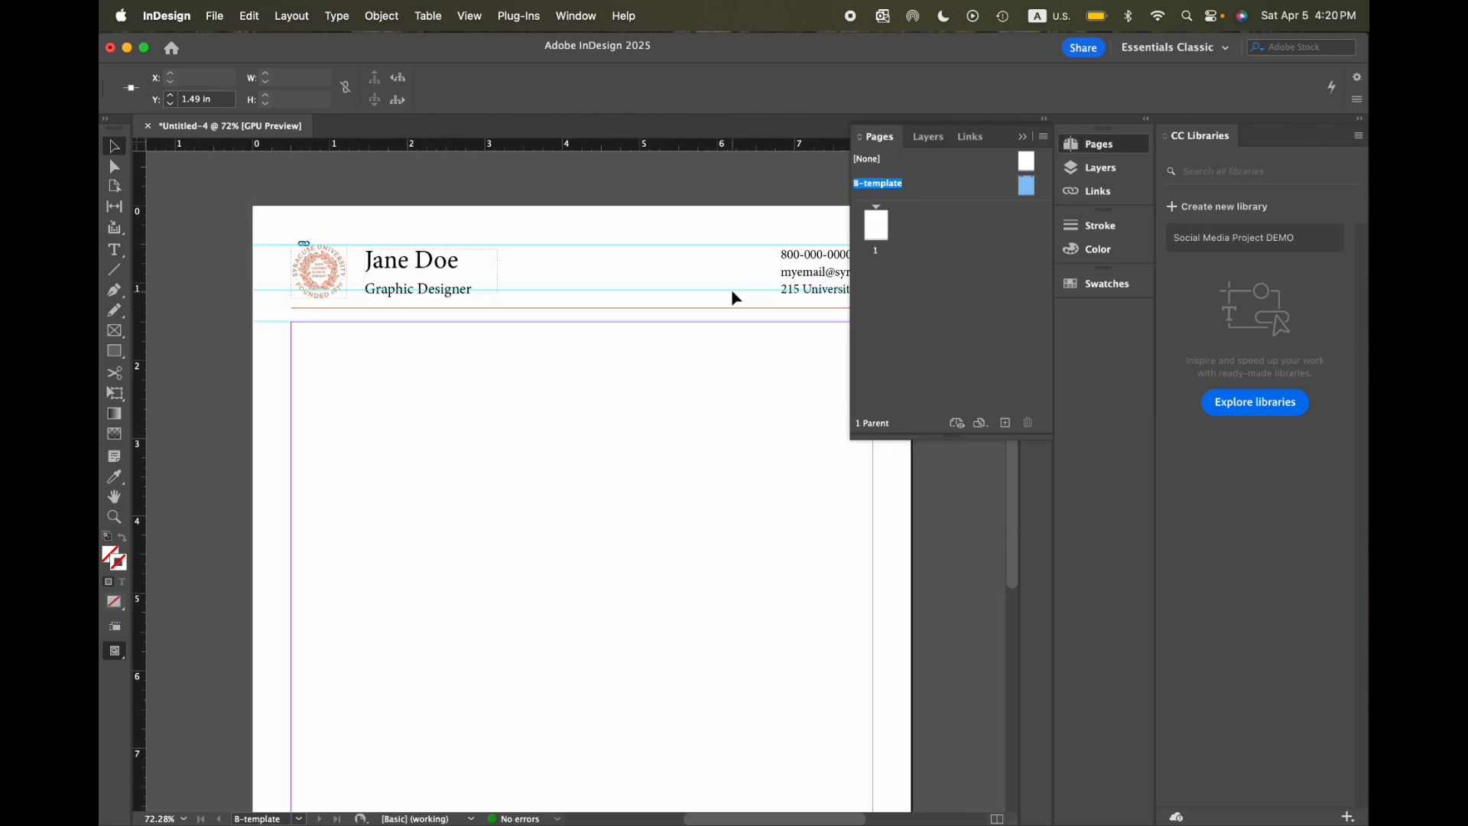
scroll(733, 295, right, 1)
click(876, 225)
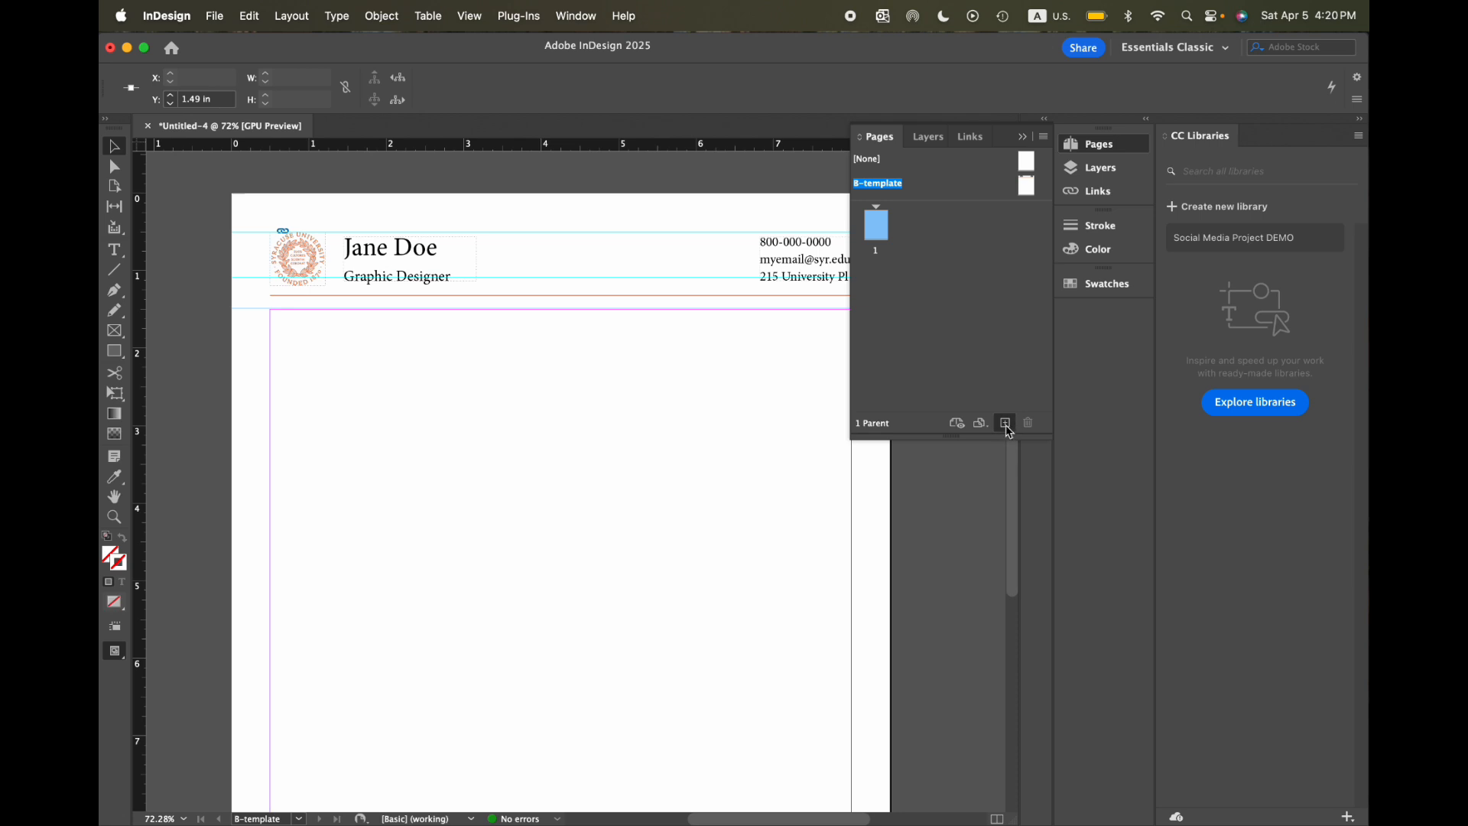
click(1006, 425)
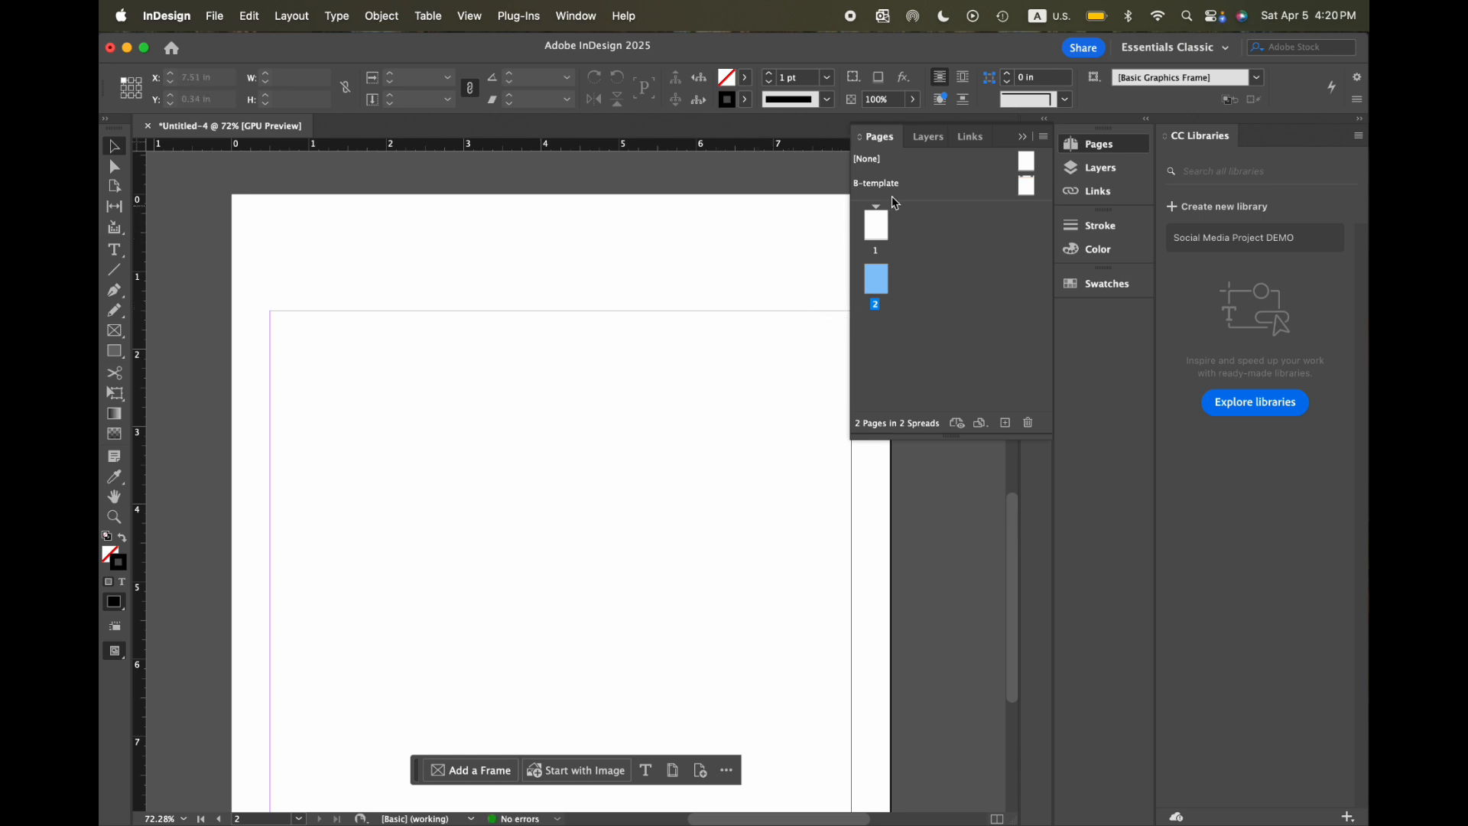
Step: Apply the B-template parent to all pages
click(1029, 187)
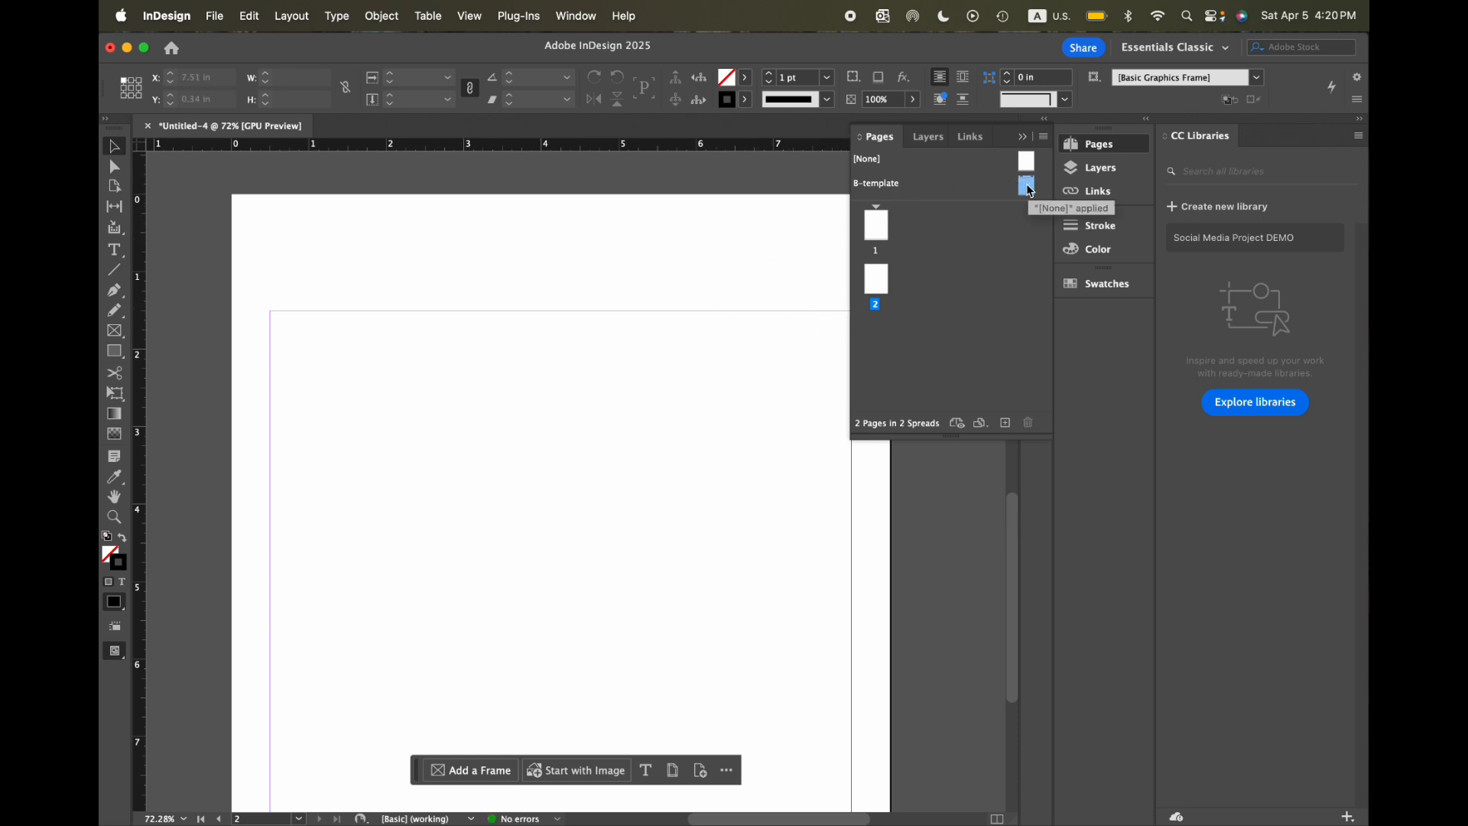
right_click(1027, 186)
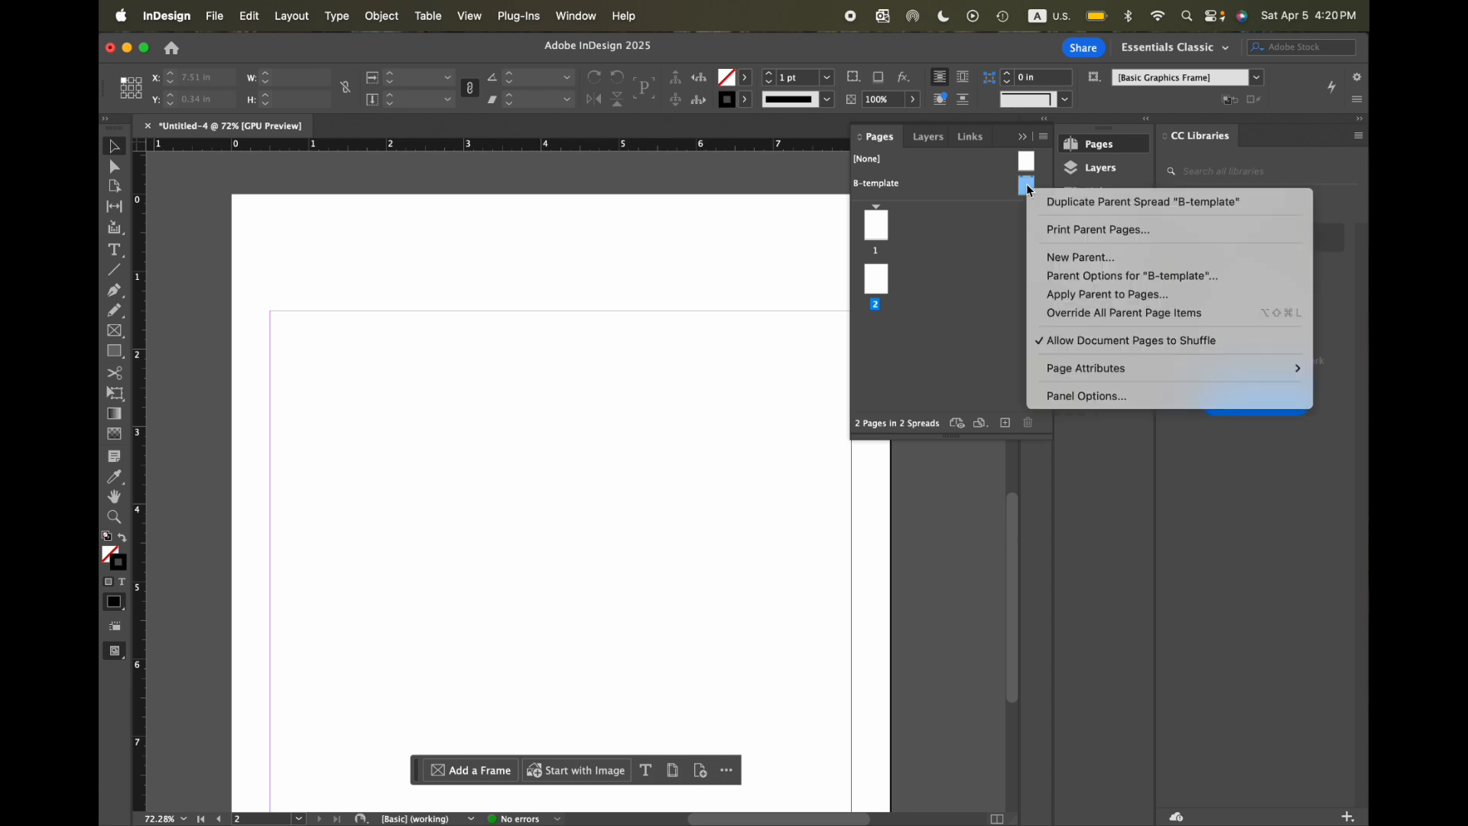
click(1087, 295)
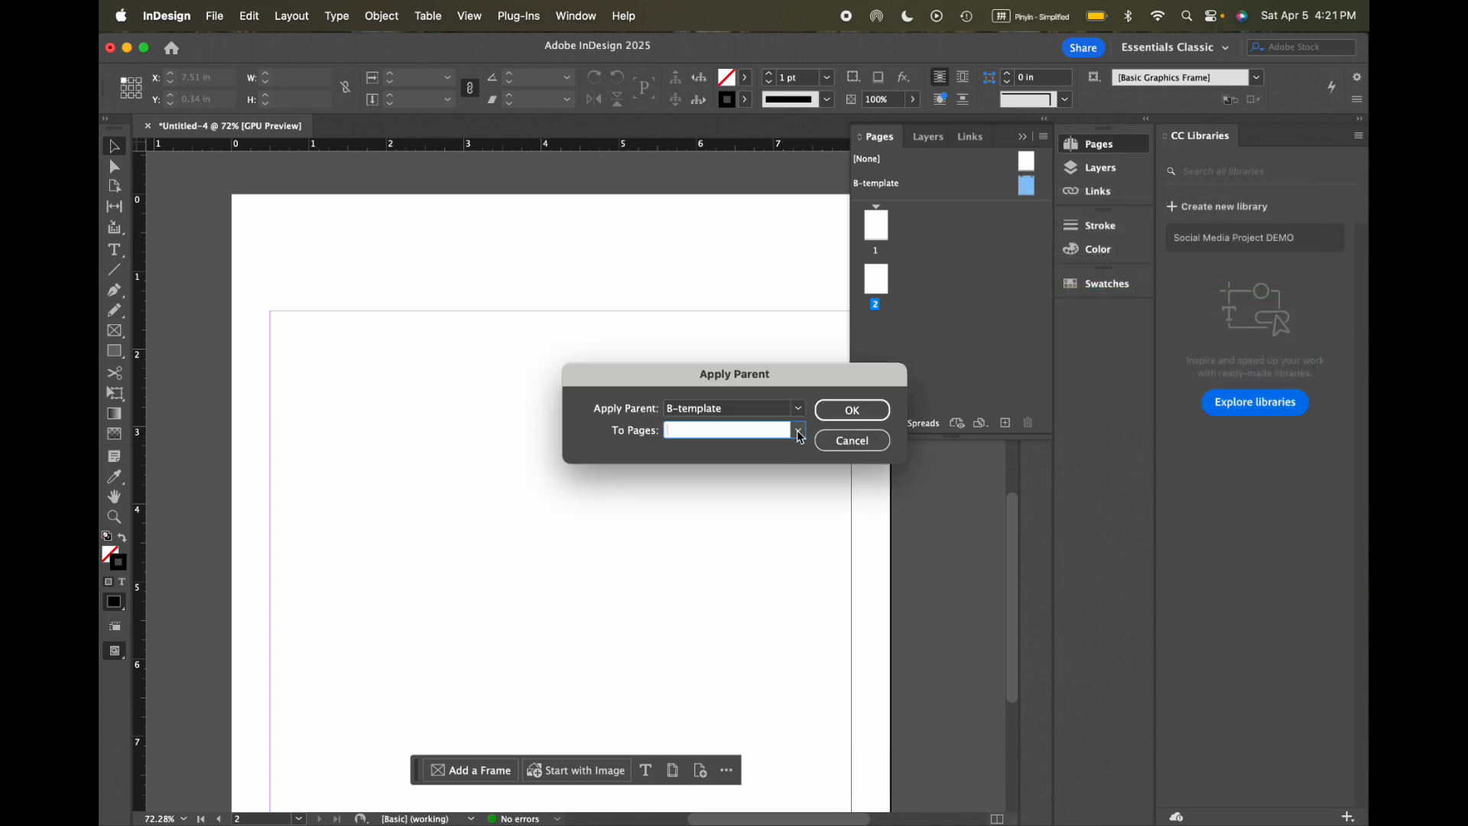
click(800, 431)
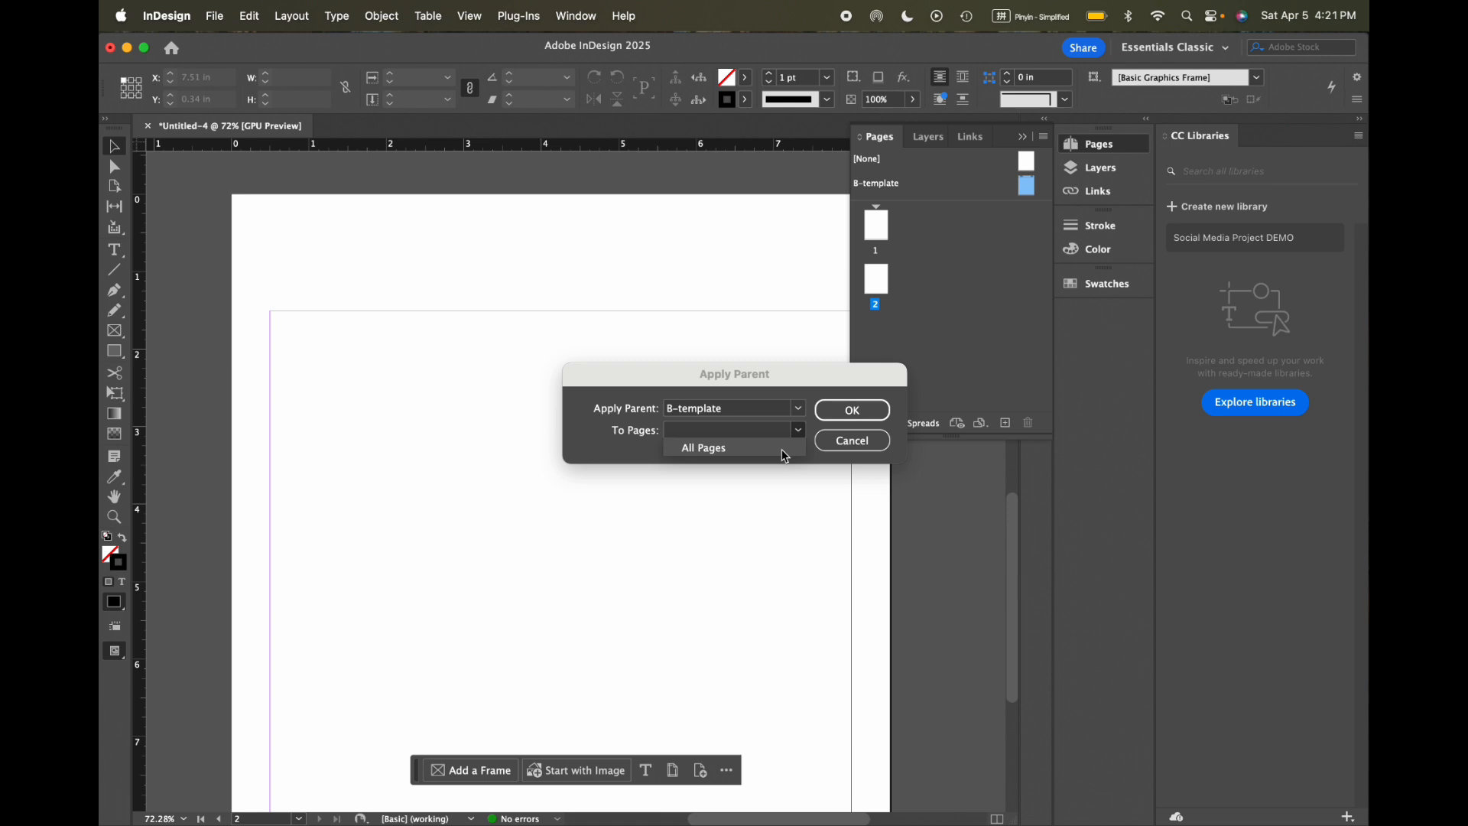
click(781, 448)
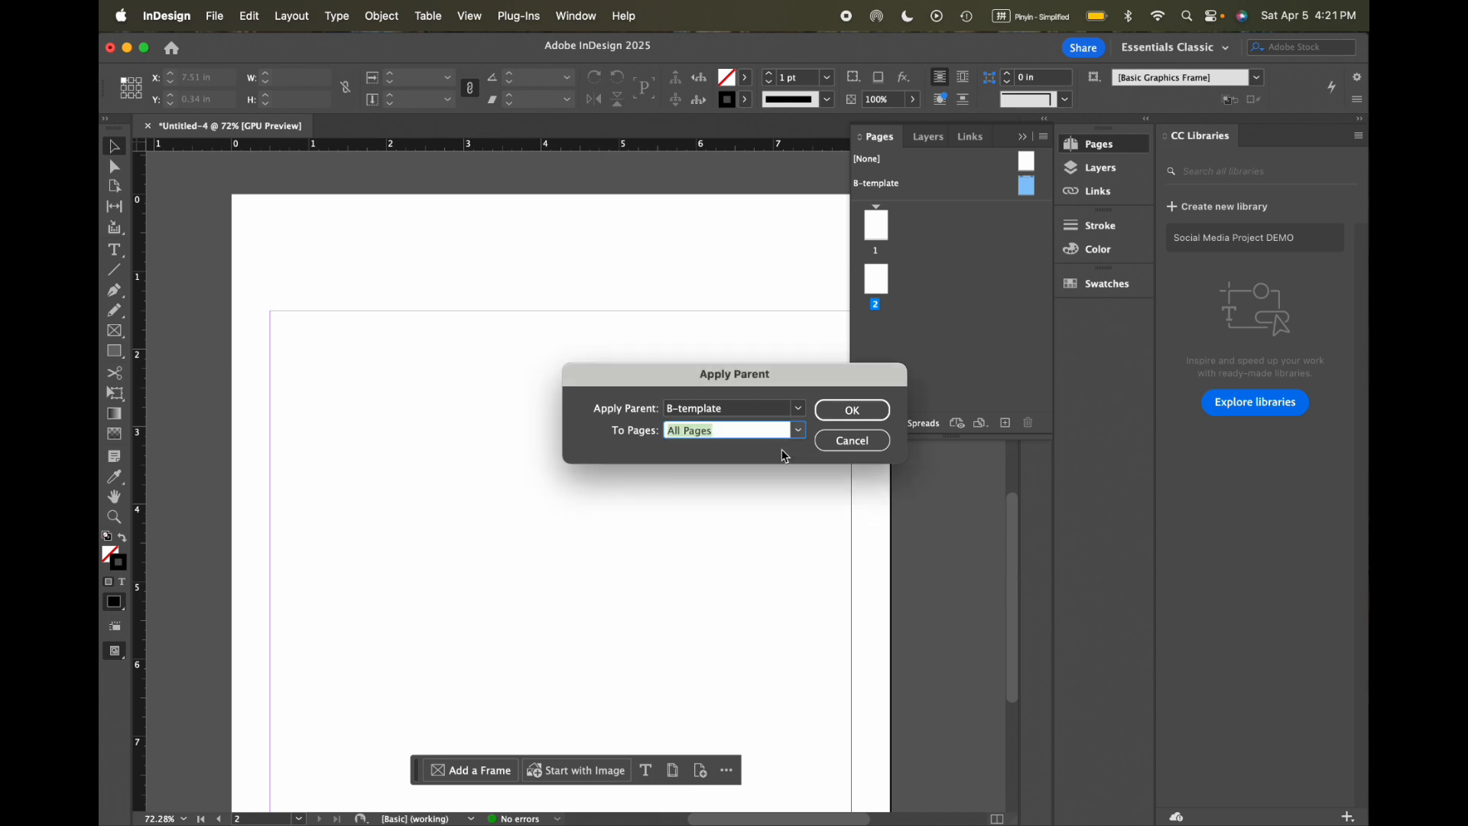
click(839, 415)
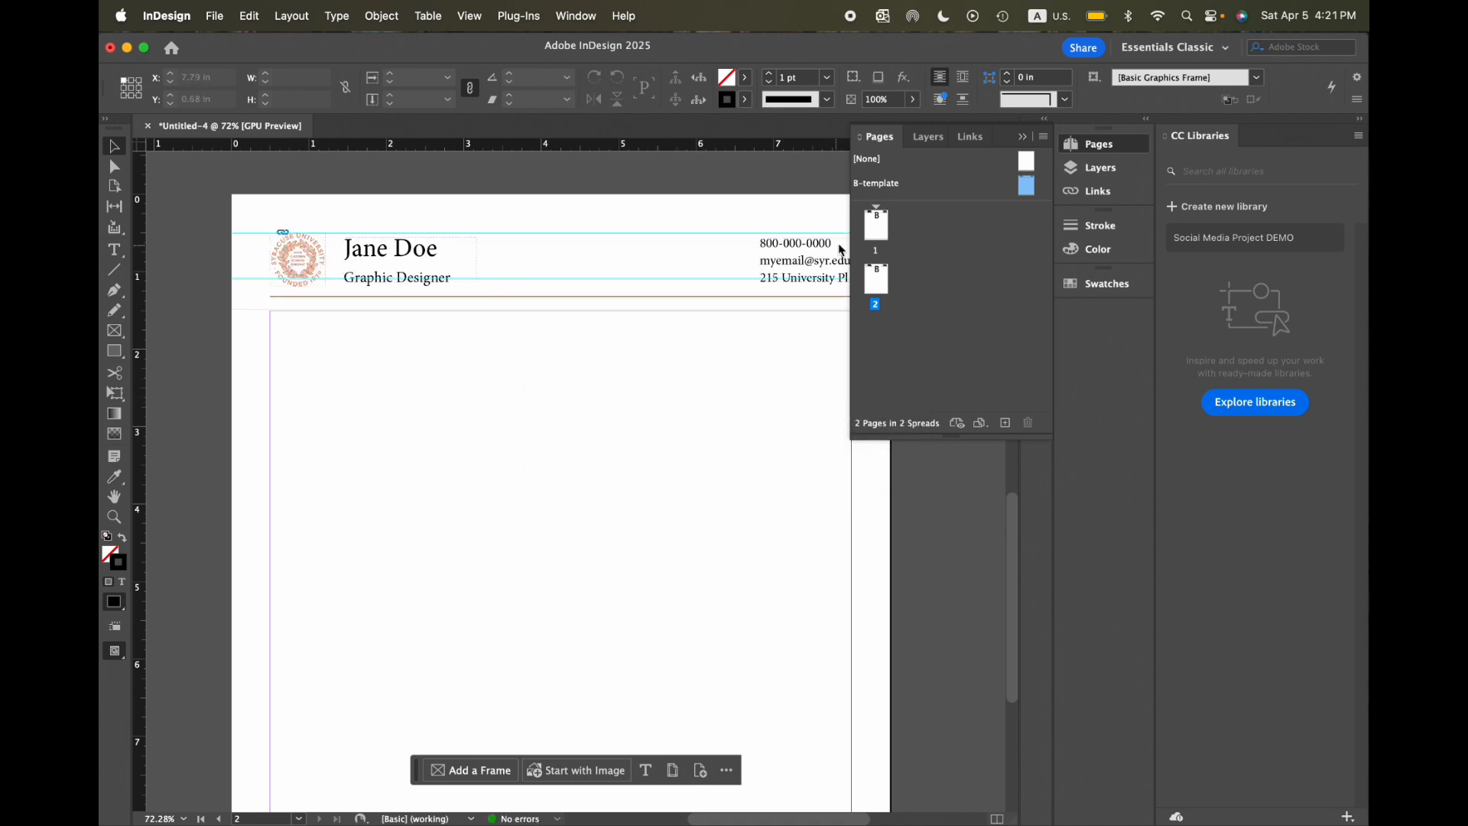
Step: Check the letterhead on document pages 1 and 2
click(879, 227)
click(876, 282)
scroll(584, 369, down, 5)
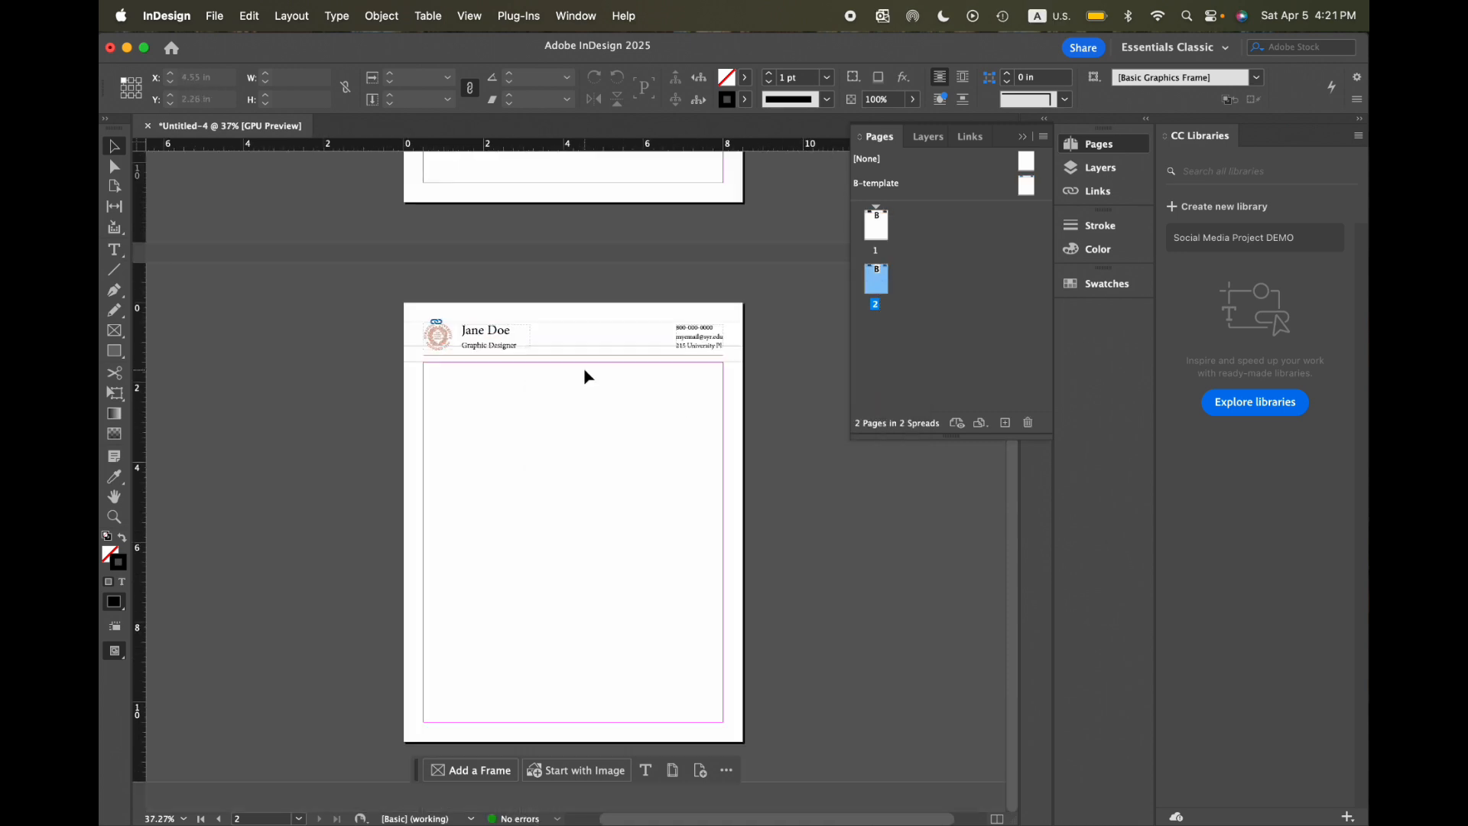
scroll(592, 221, up, 3)
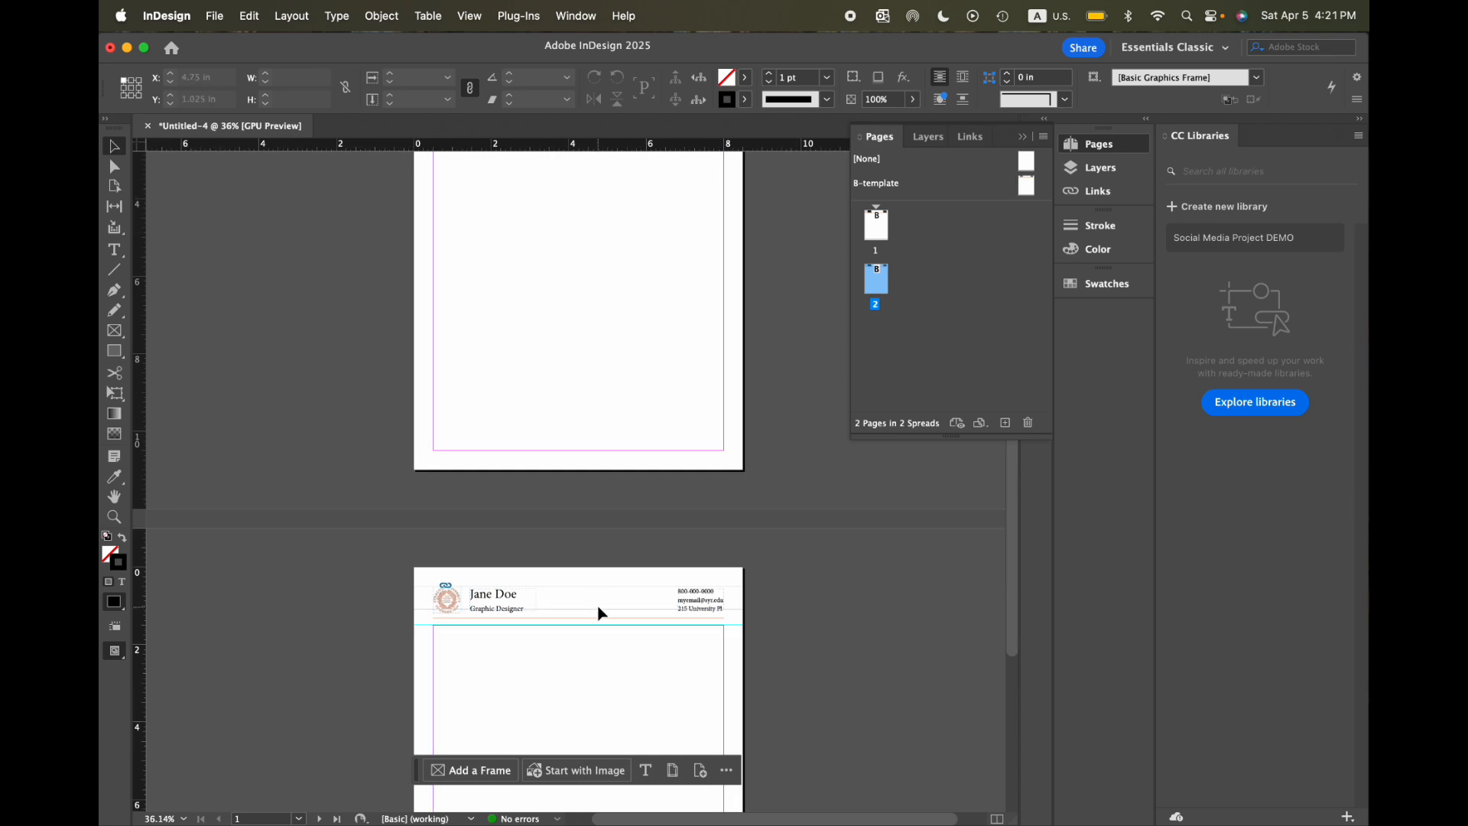
scroll(600, 490, up, 5)
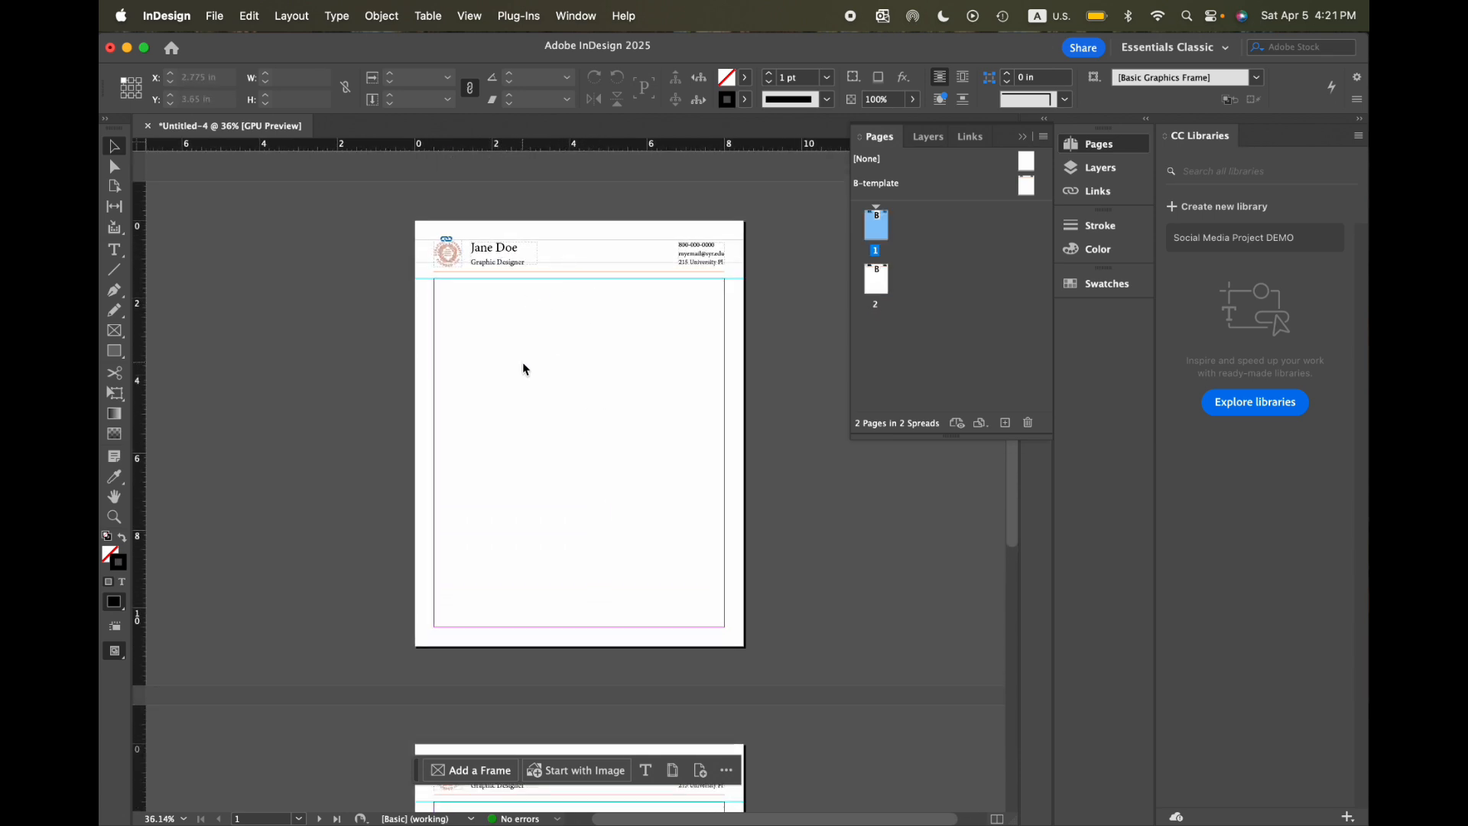
scroll(468, 343, down, 1)
scroll(467, 343, up, 1)
scroll(467, 343, down, 1)
scroll(467, 342, up, 1)
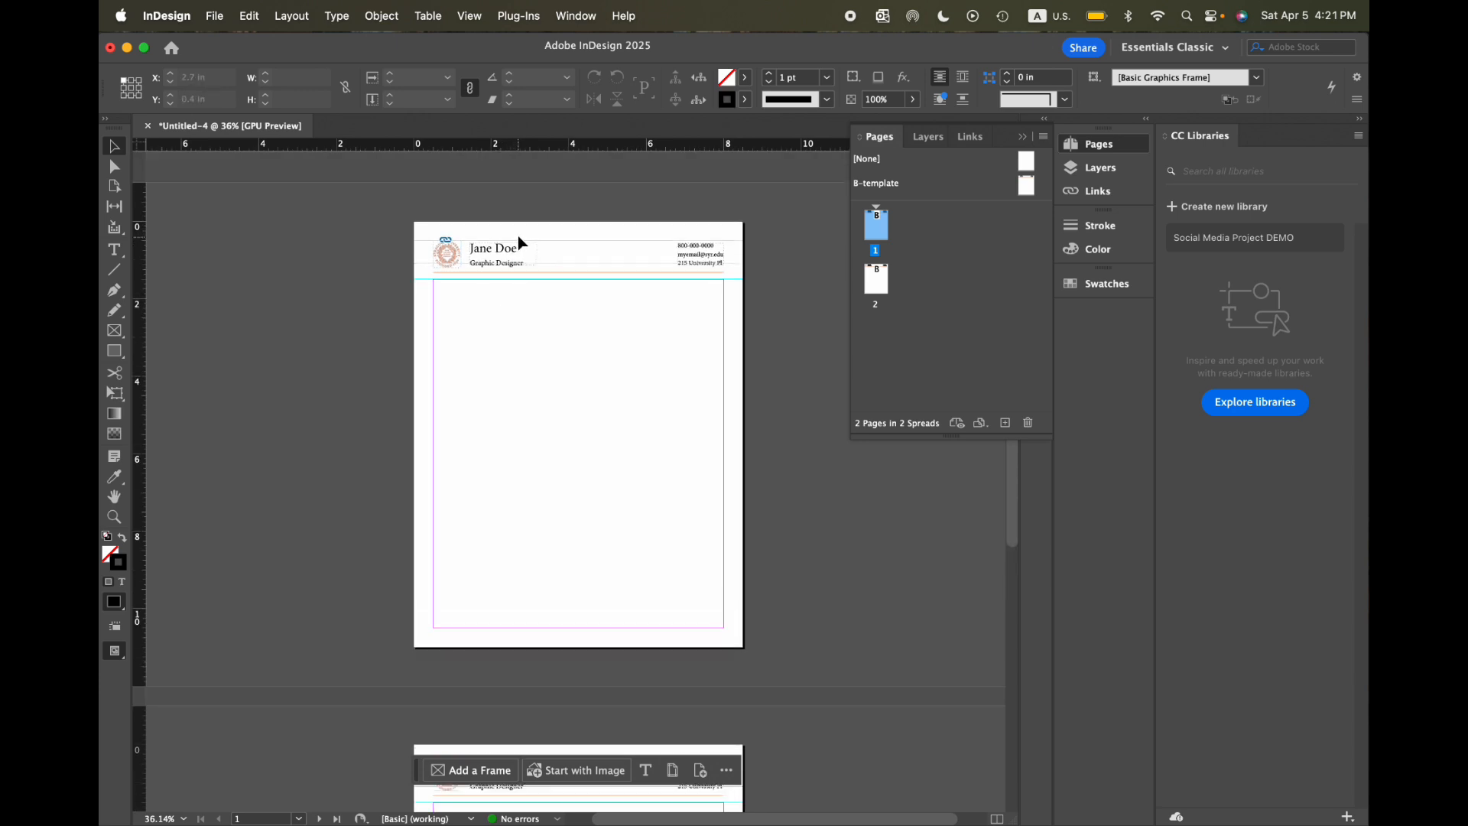
Step: Load the CoverLetterText file from the Desktop for placing in the document
click(215, 17)
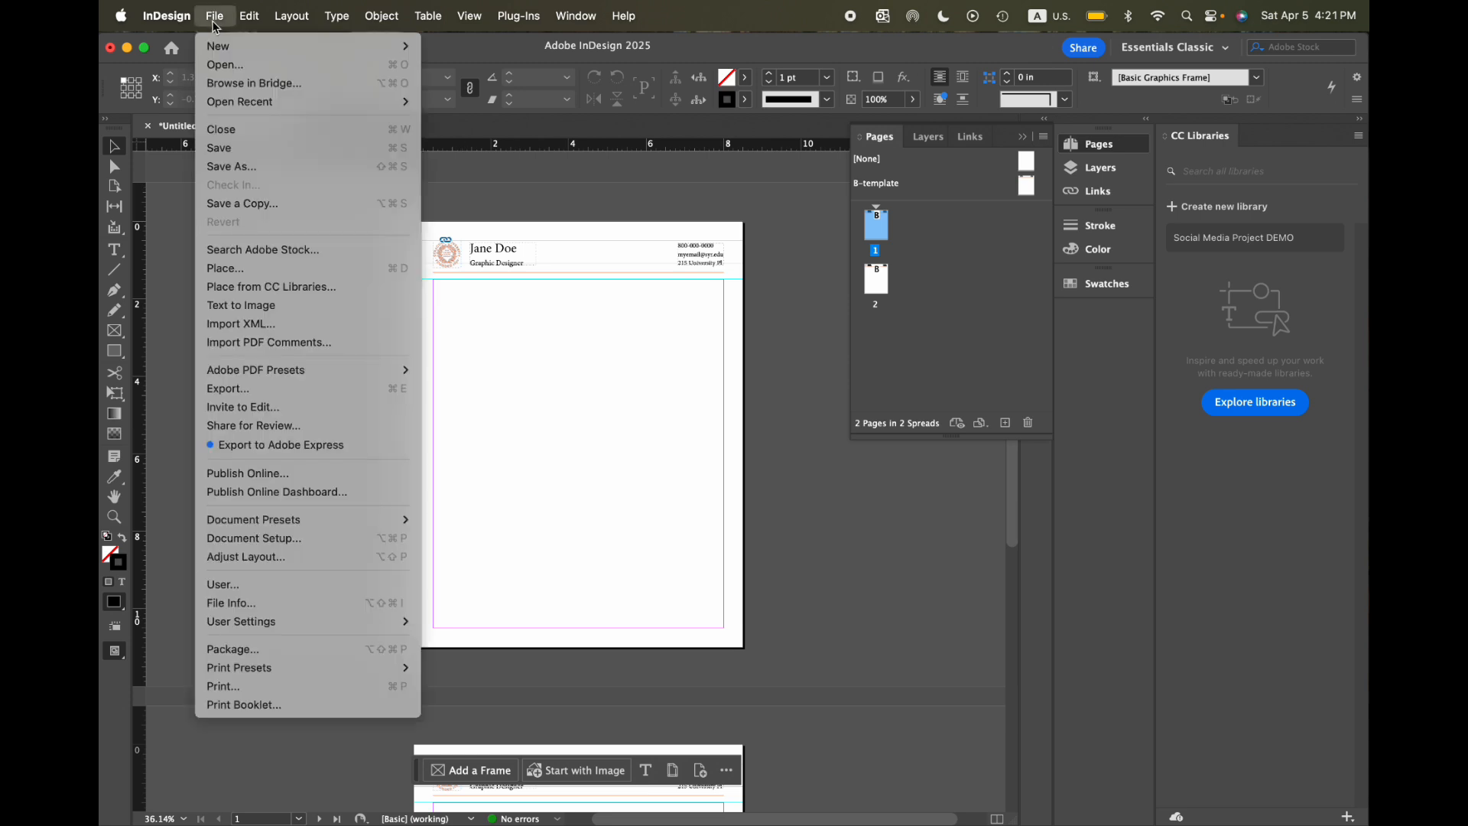
click(269, 268)
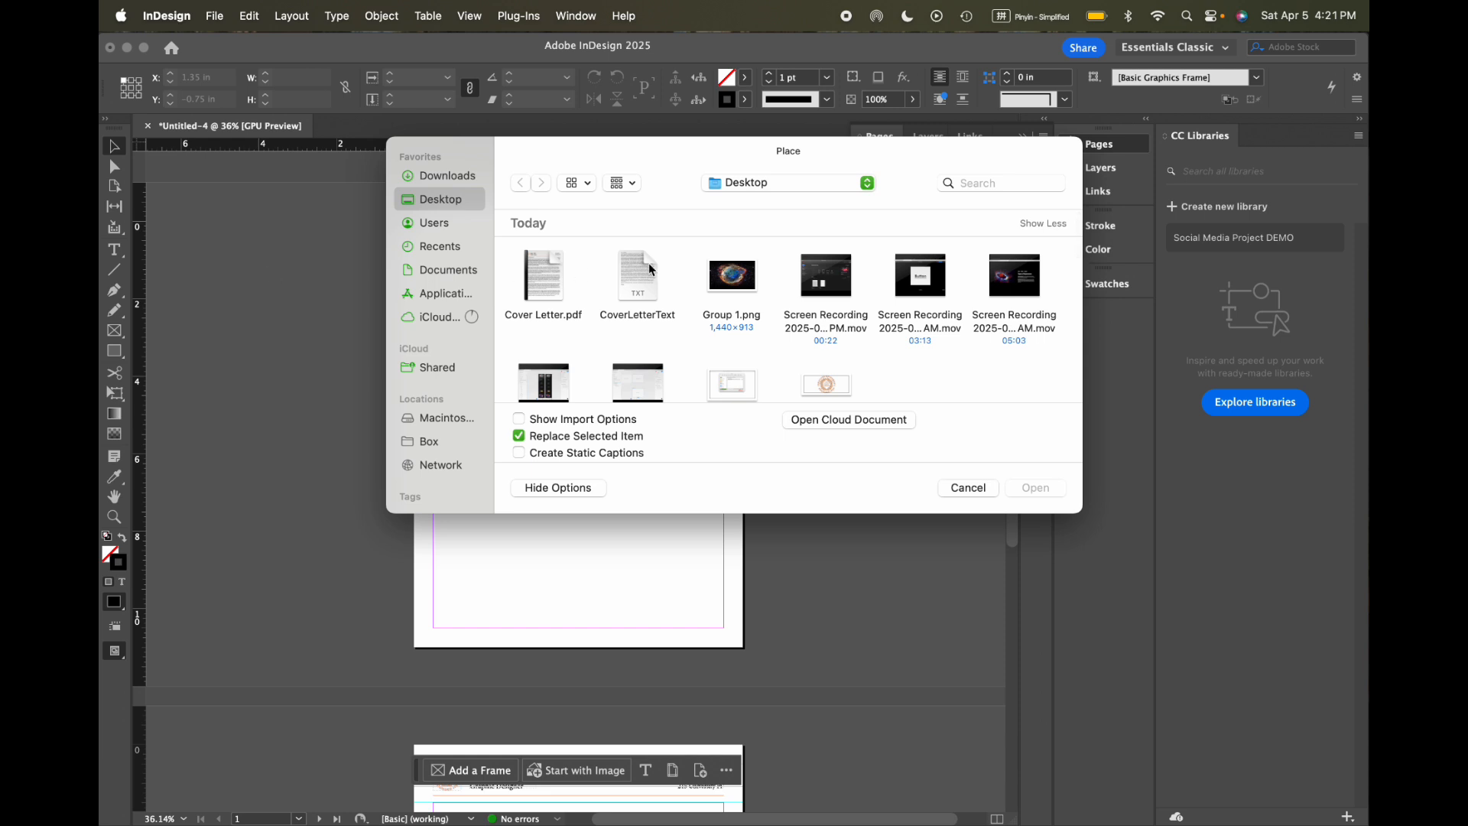
click(630, 280)
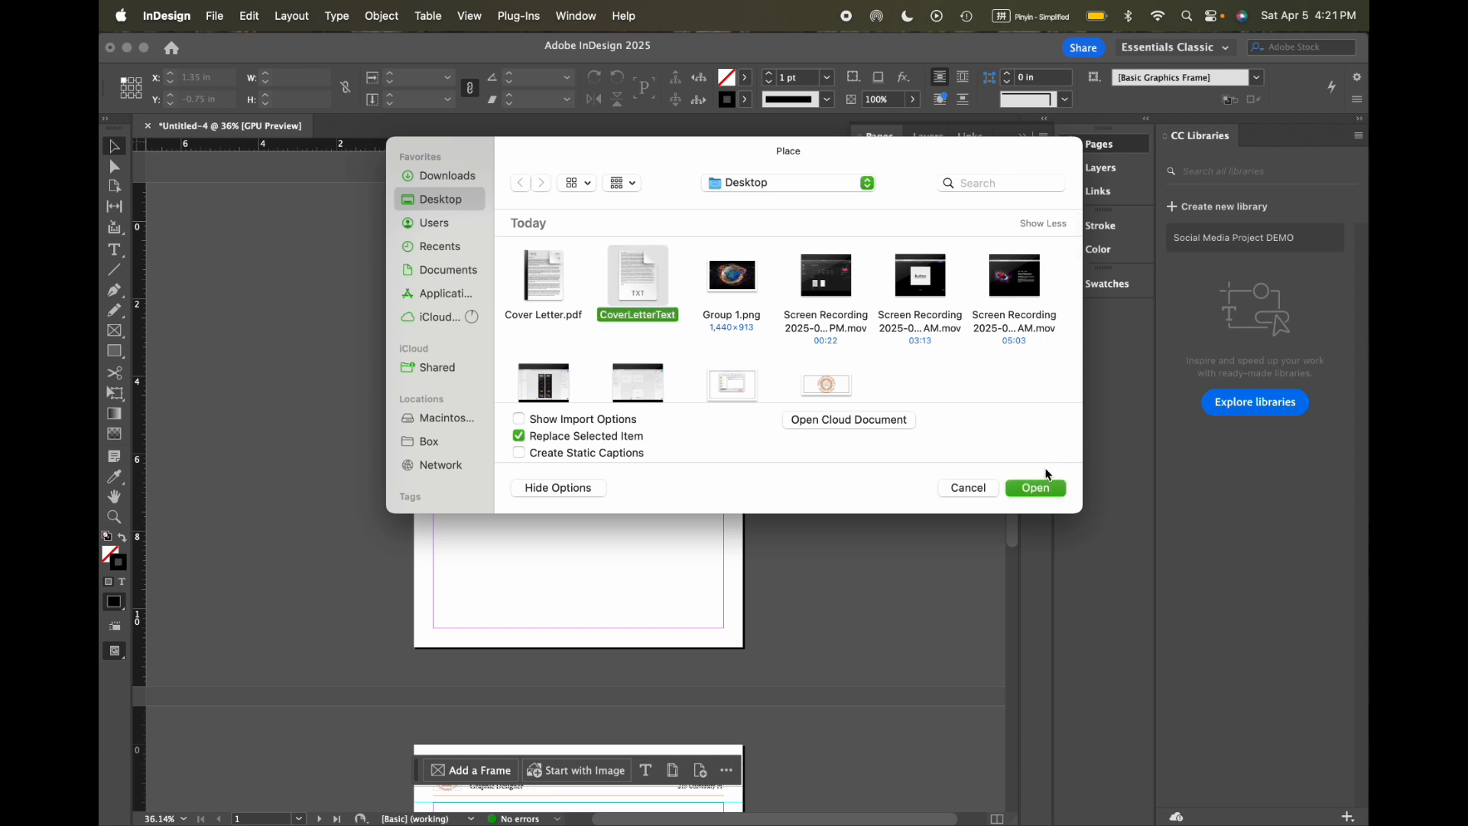
click(1036, 488)
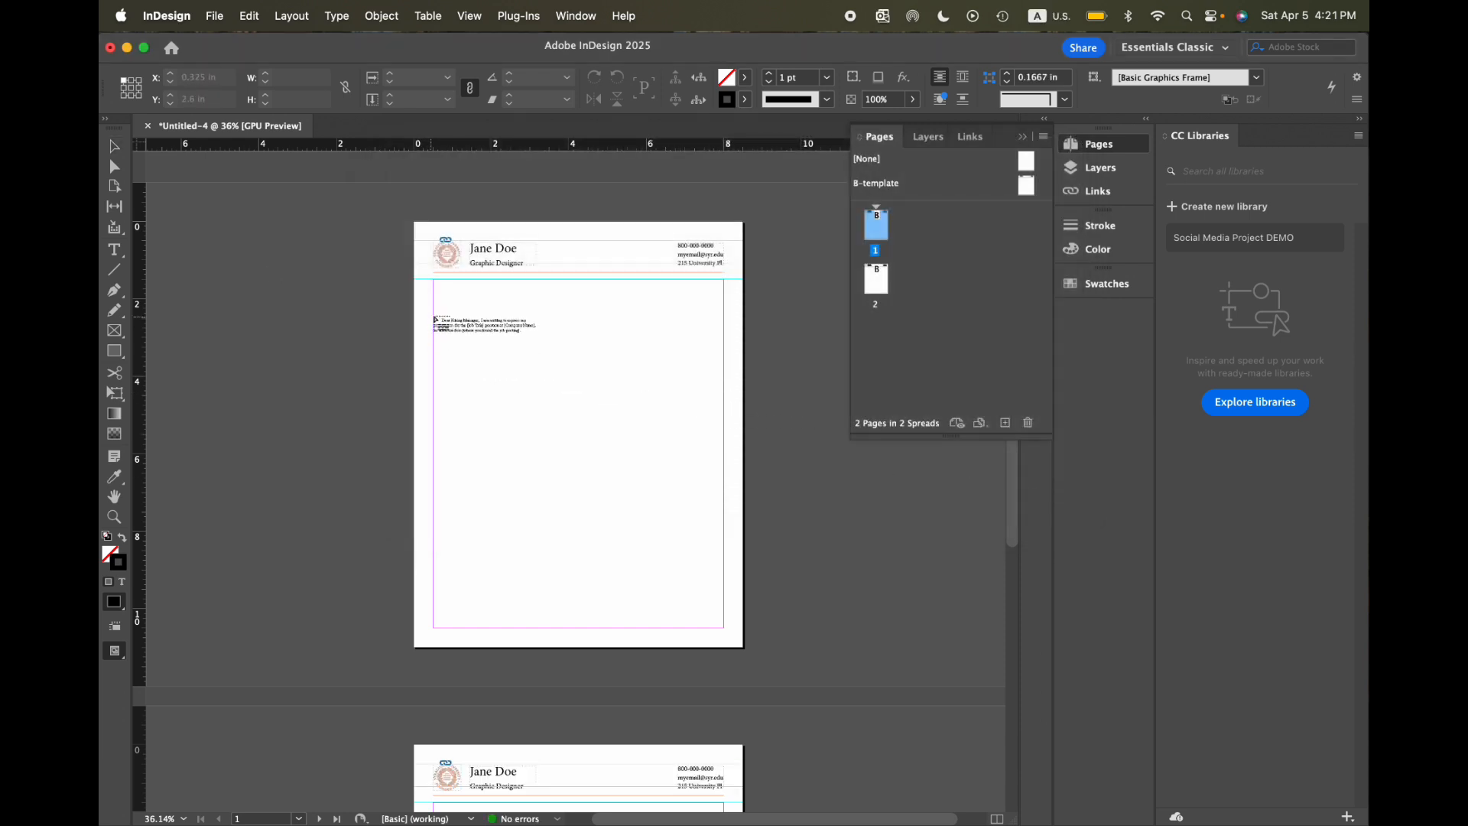
Step: Autoflow the loaded cover letter text from the upper-left margin corner of page 1 onto page 2
click(495, 346)
scroll(497, 349, up, 3)
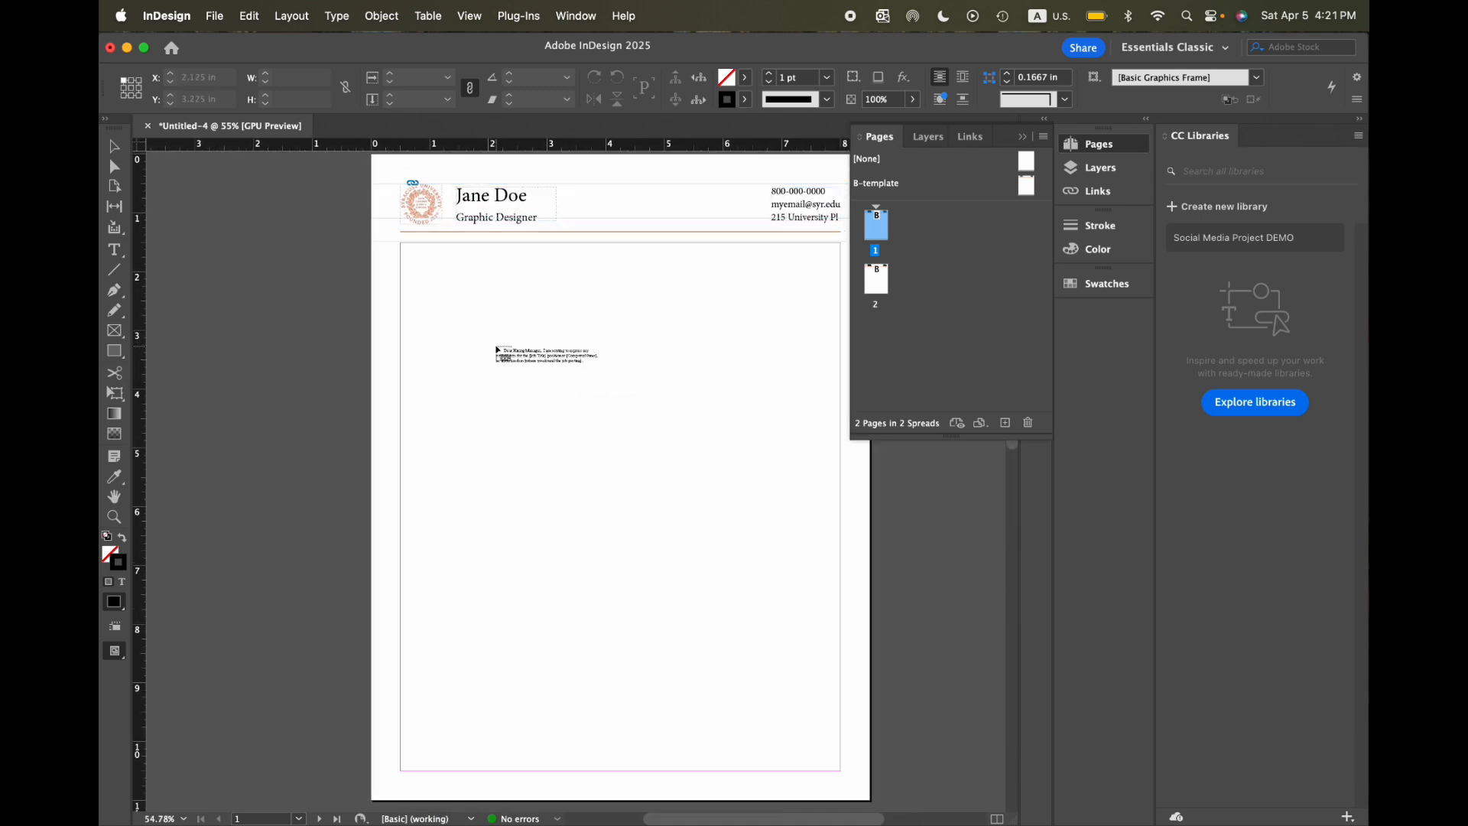
scroll(496, 350, down, 1)
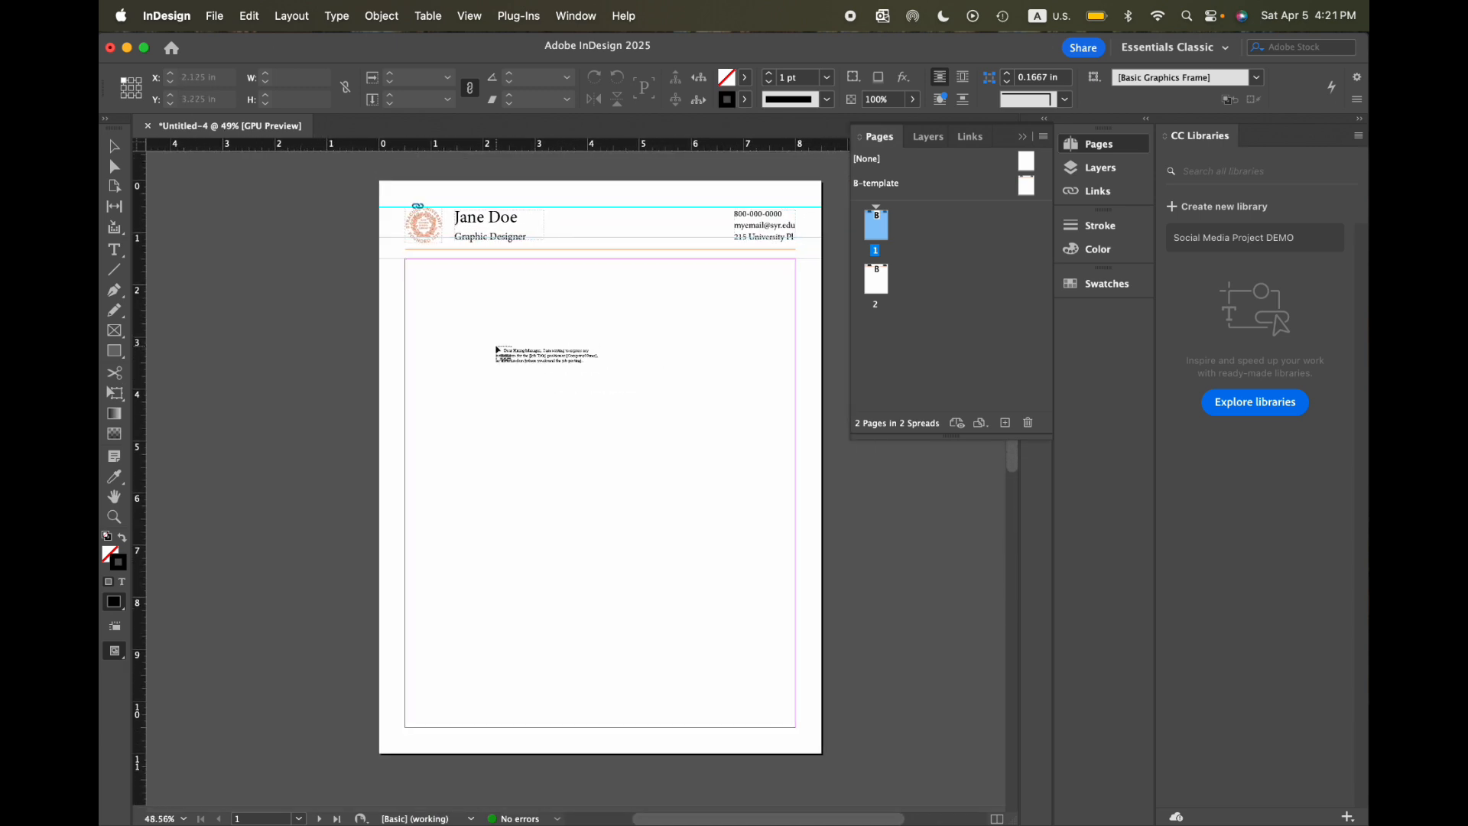
drag(493, 348, 416, 270)
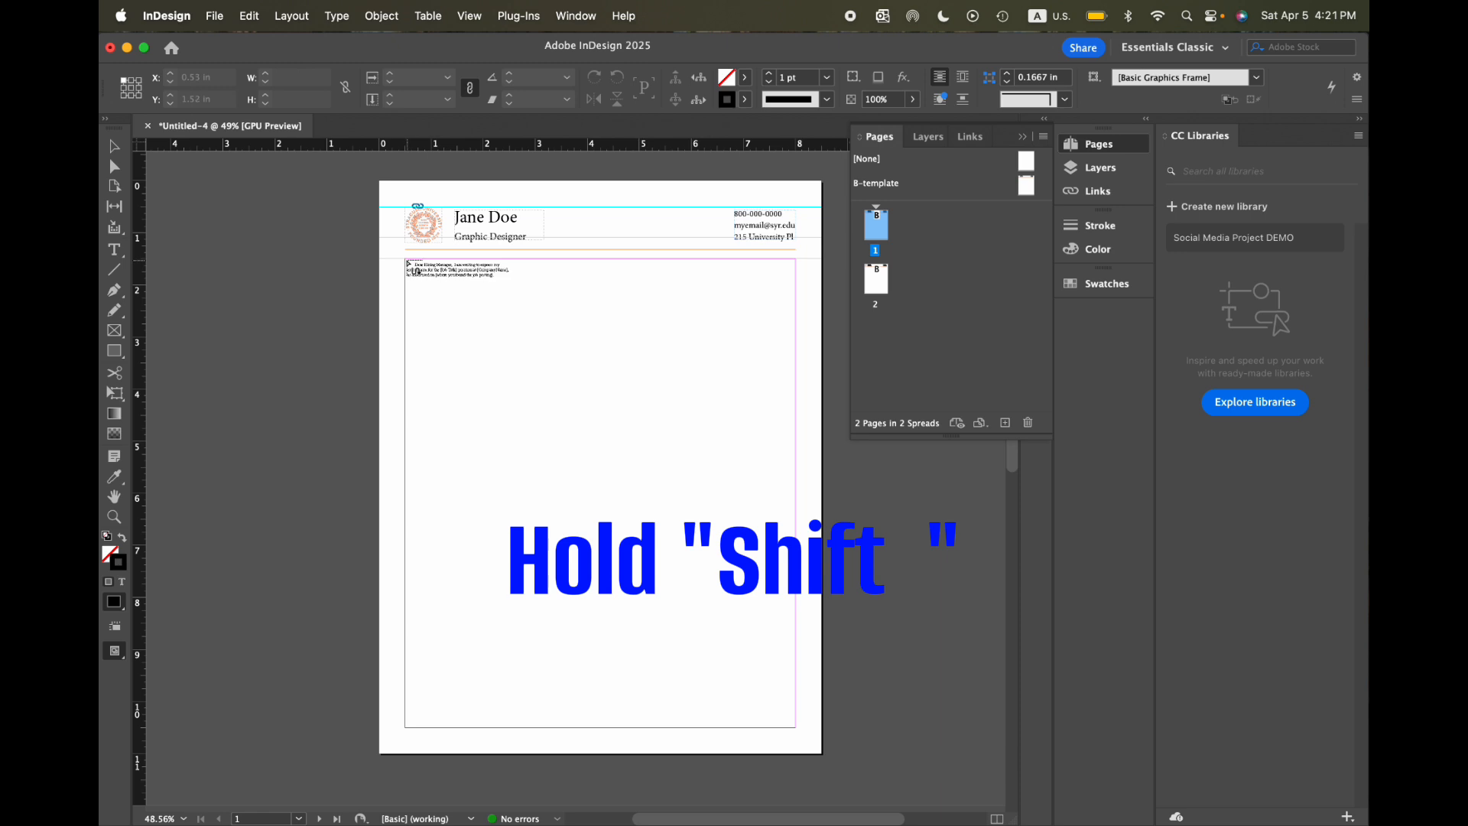
shift+click(417, 270)
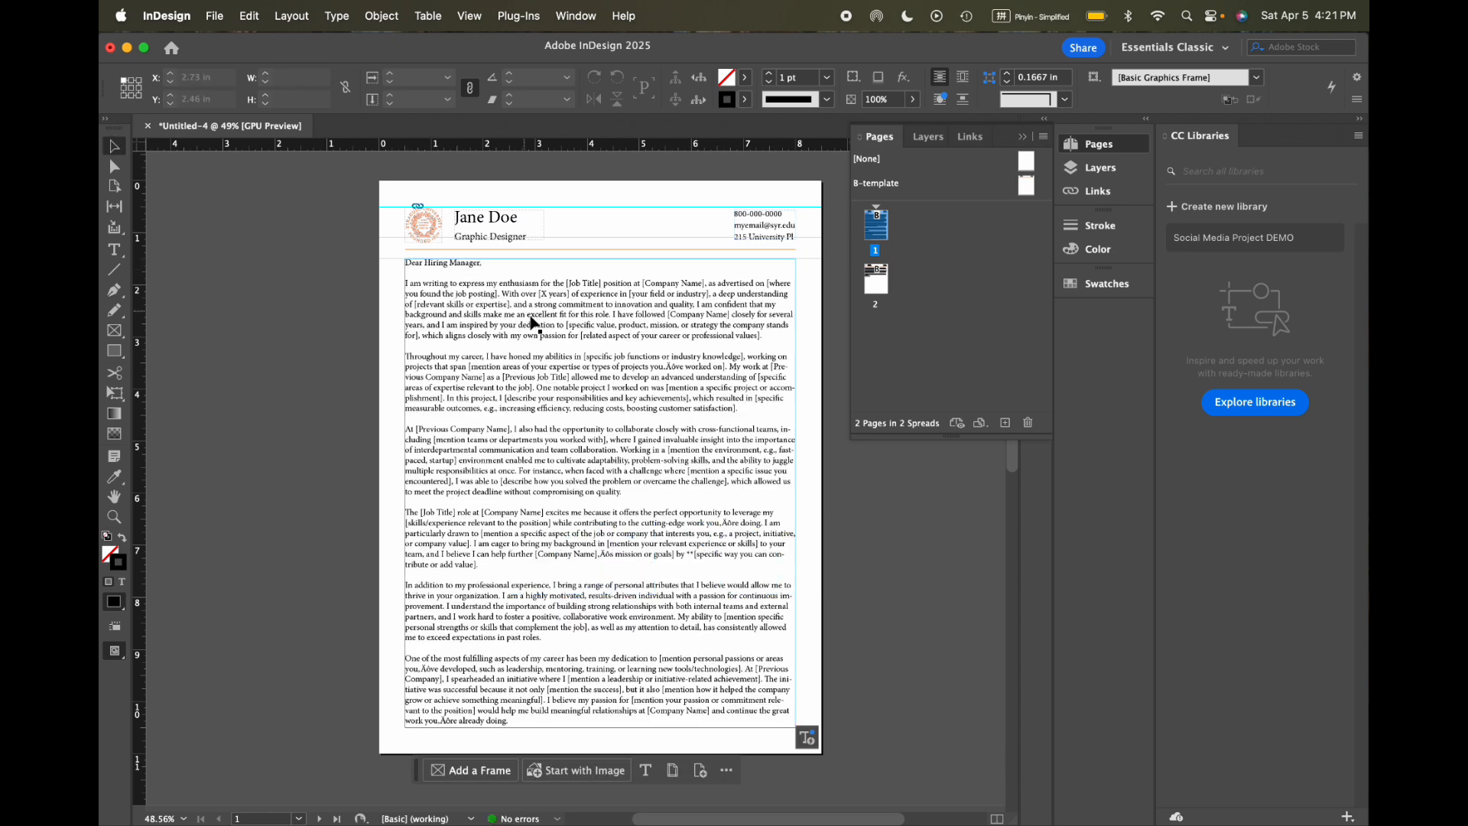
scroll(546, 383, down, 5)
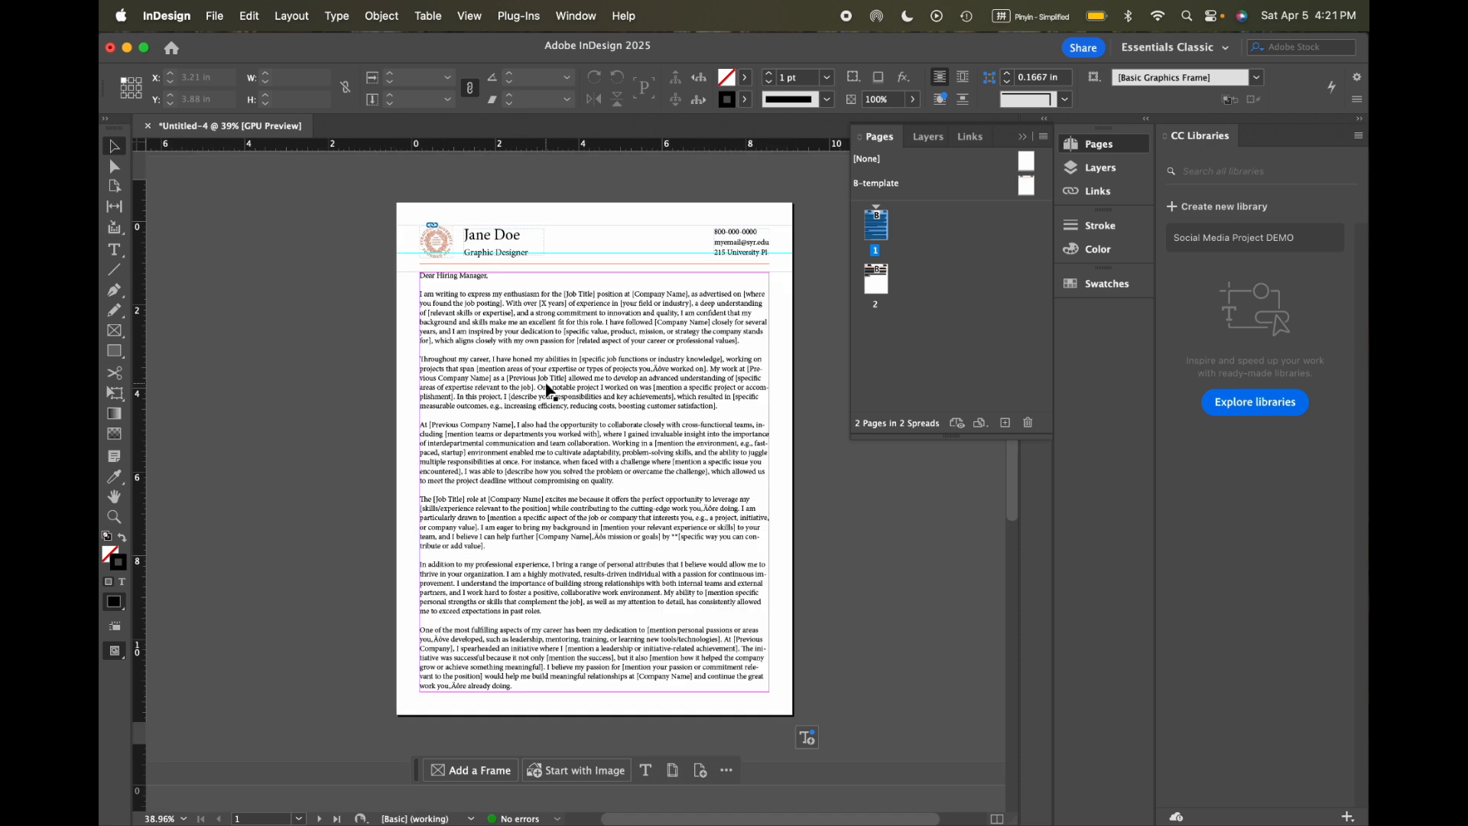
Step: Select the whole cover letter text, try a 13 pt font size and set it back to 12 pt
triple_click(545, 383)
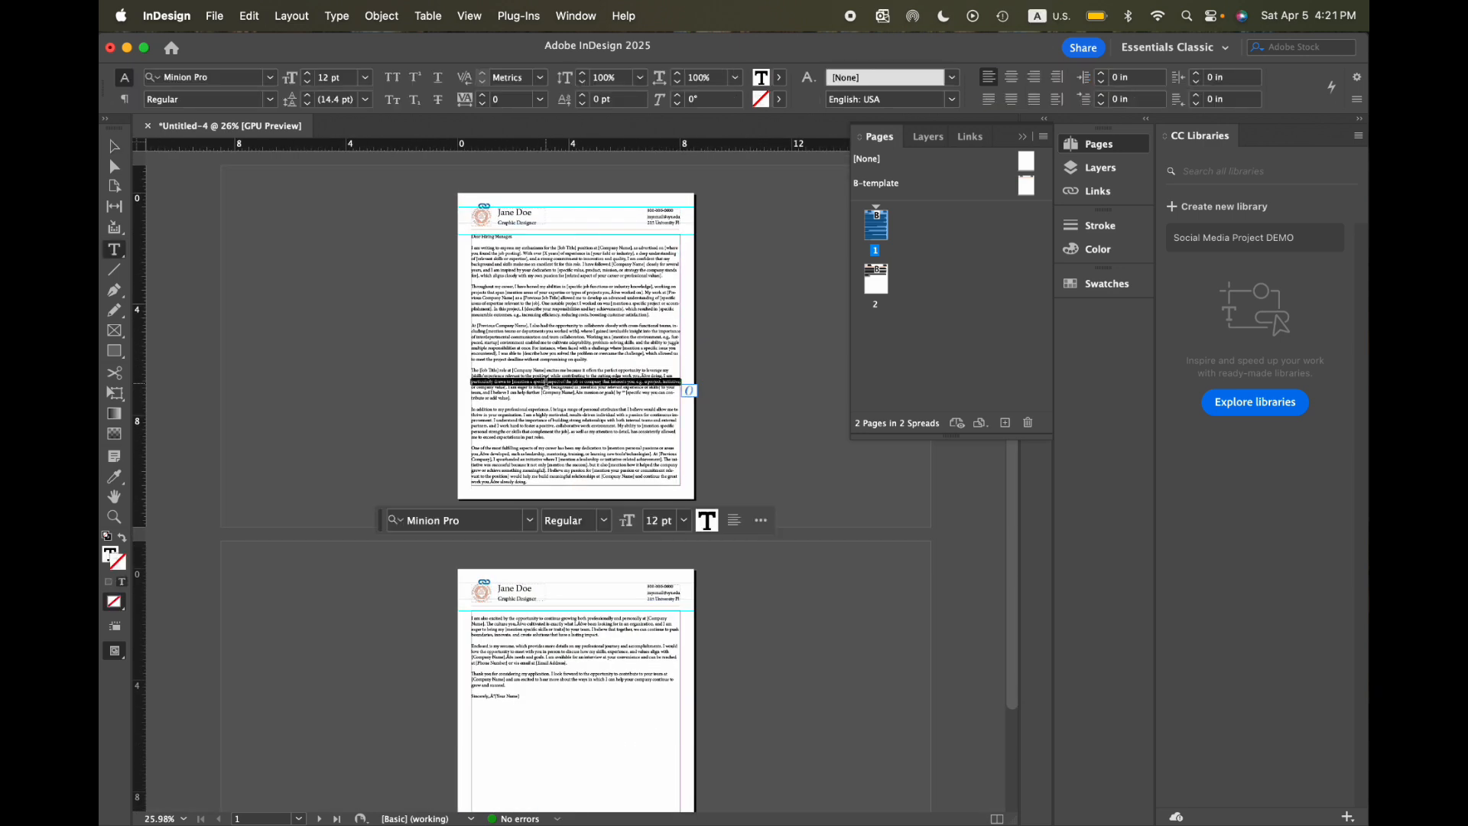
triple_click(549, 338)
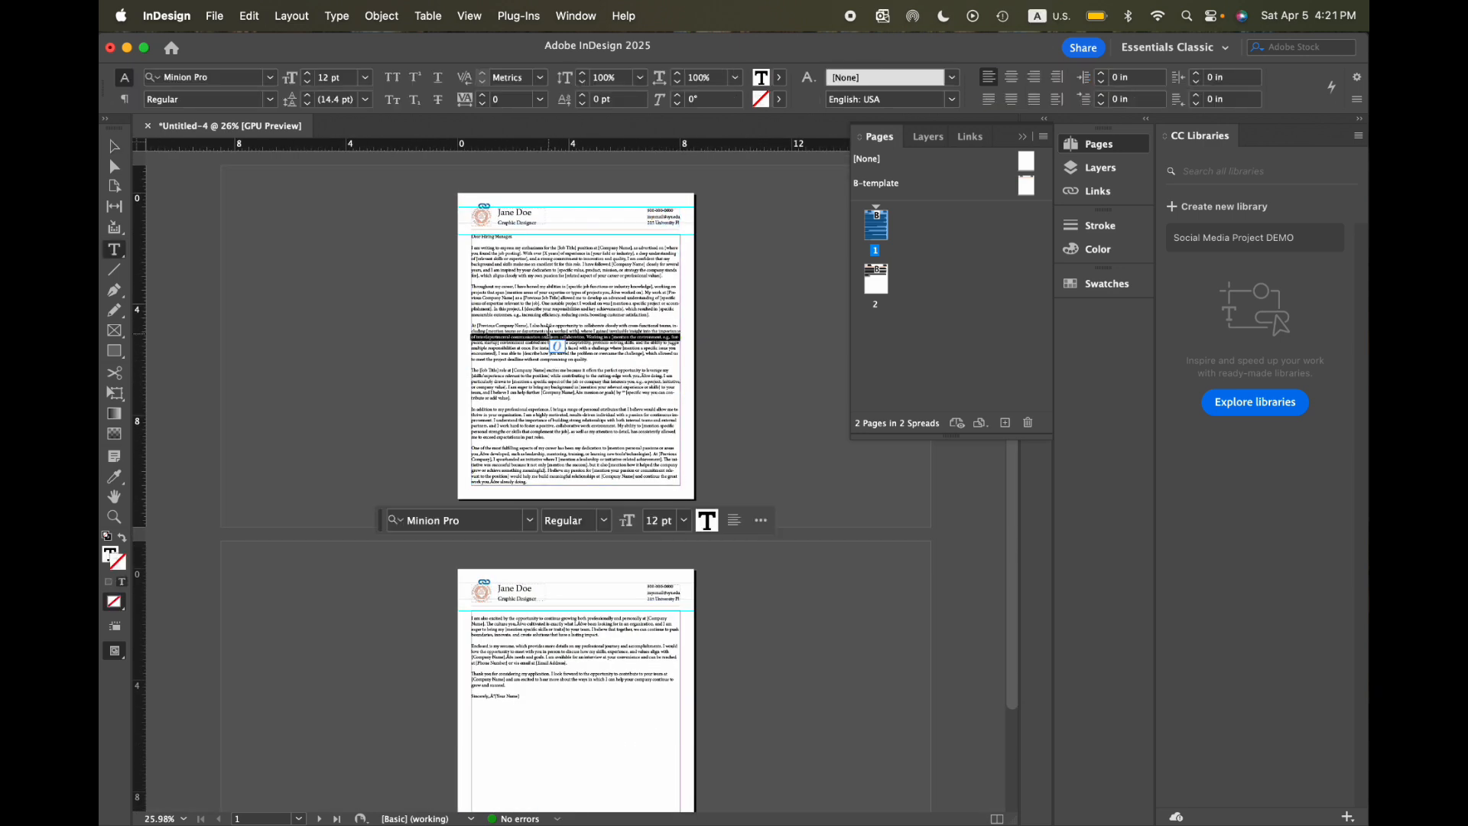
key(super+a)
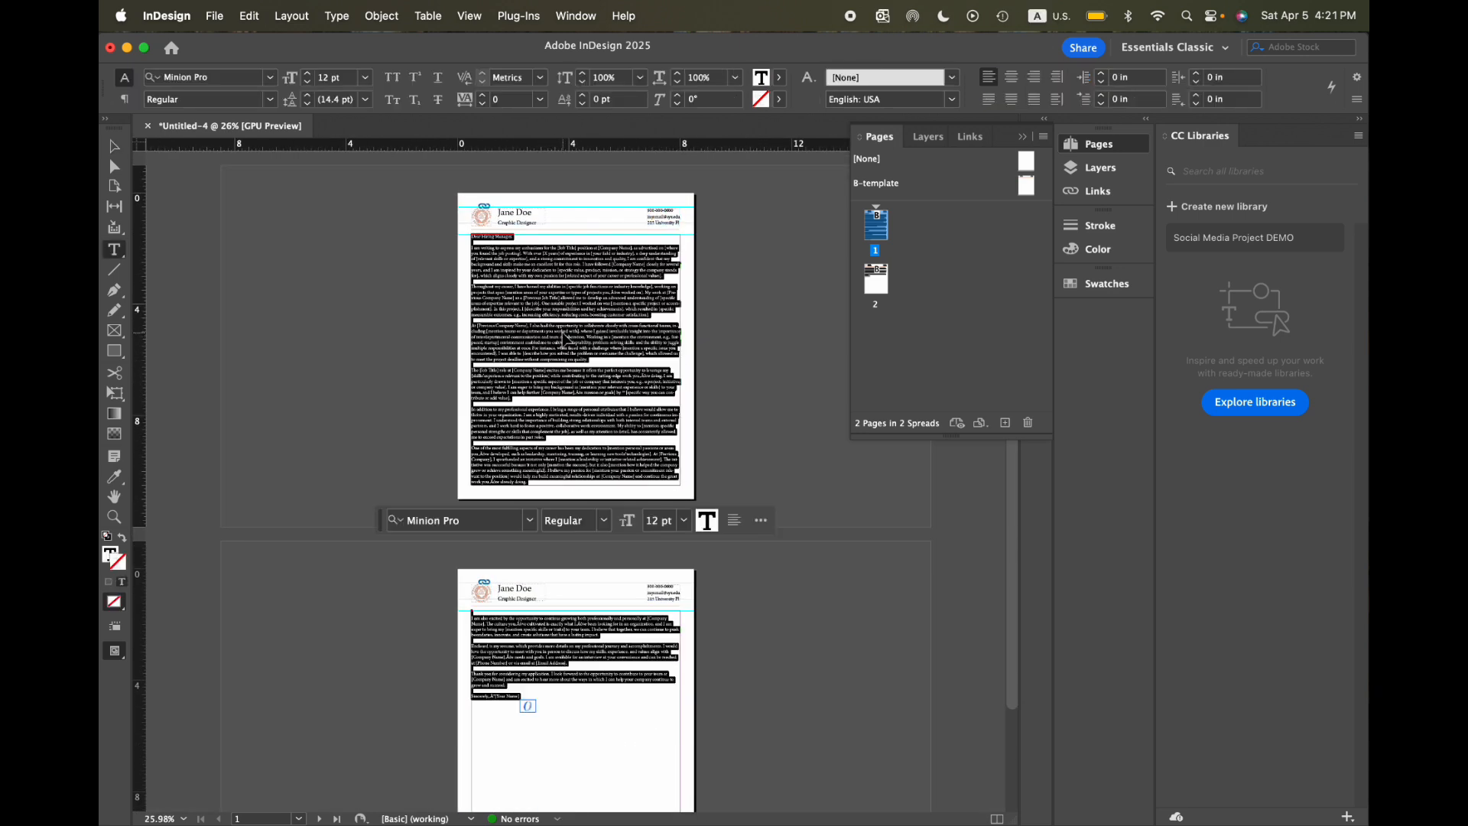
click(308, 74)
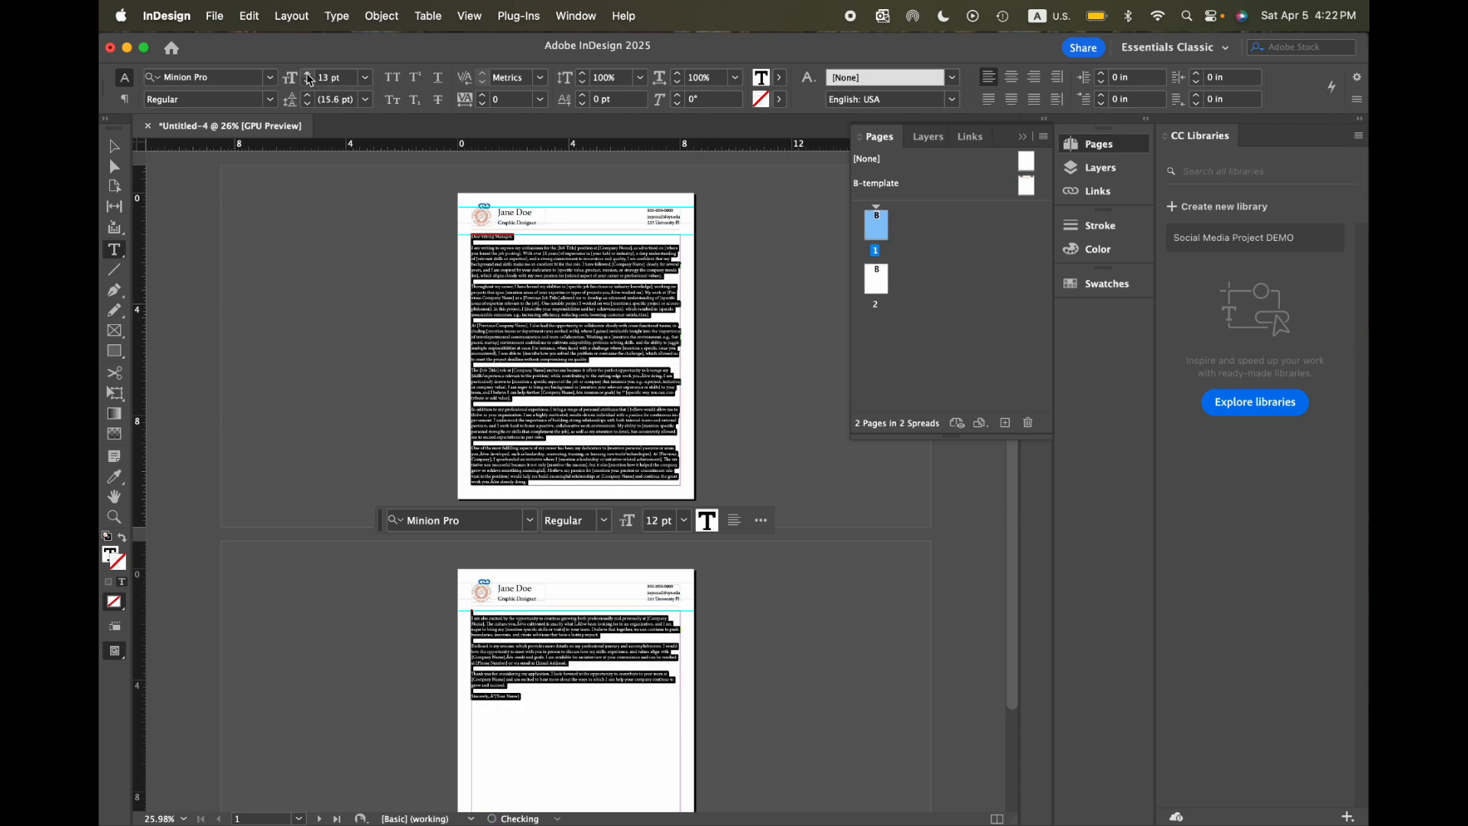
click(307, 74)
click(307, 82)
click(307, 75)
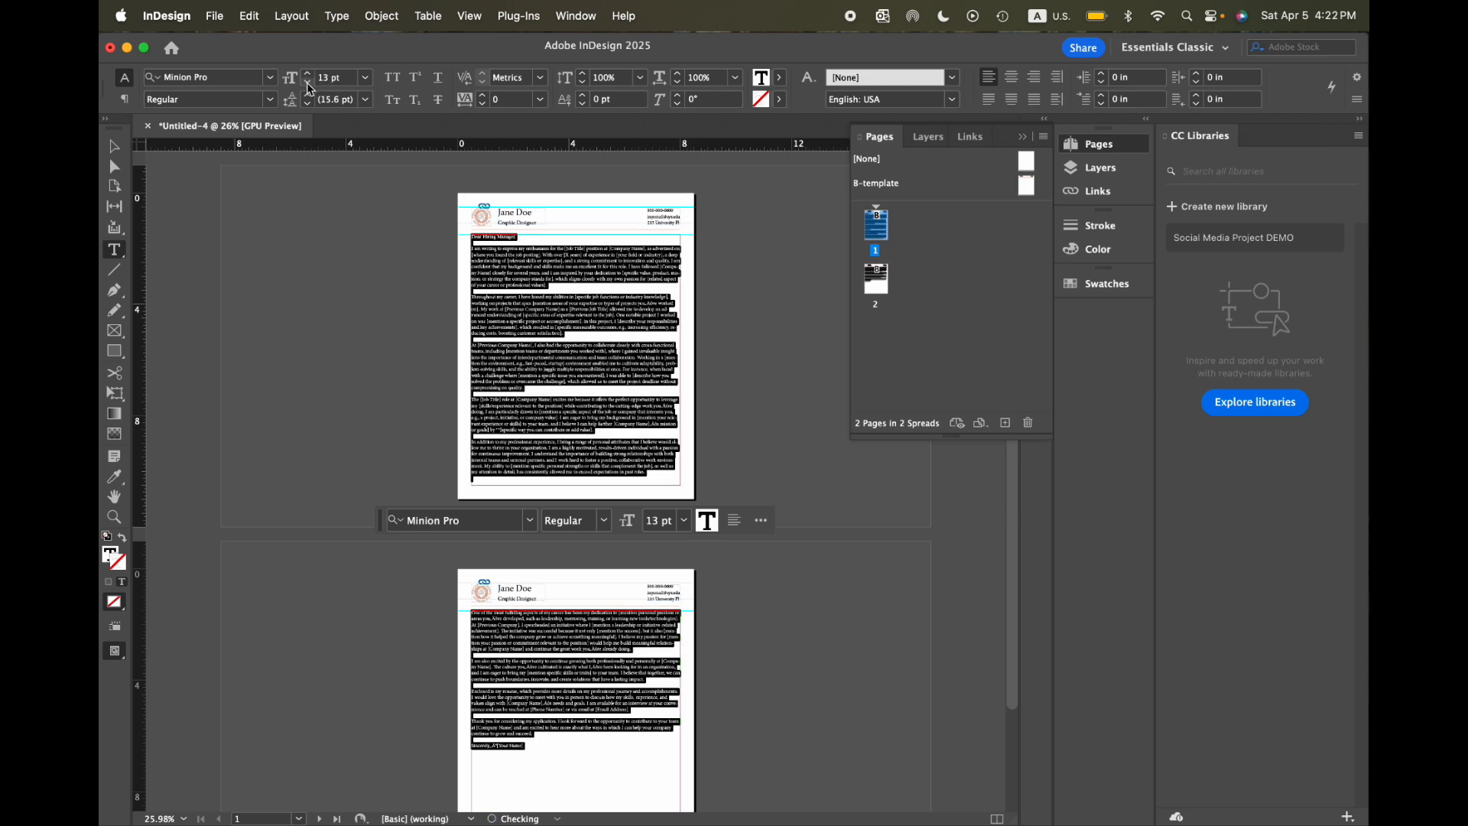
click(308, 82)
click(307, 74)
click(307, 81)
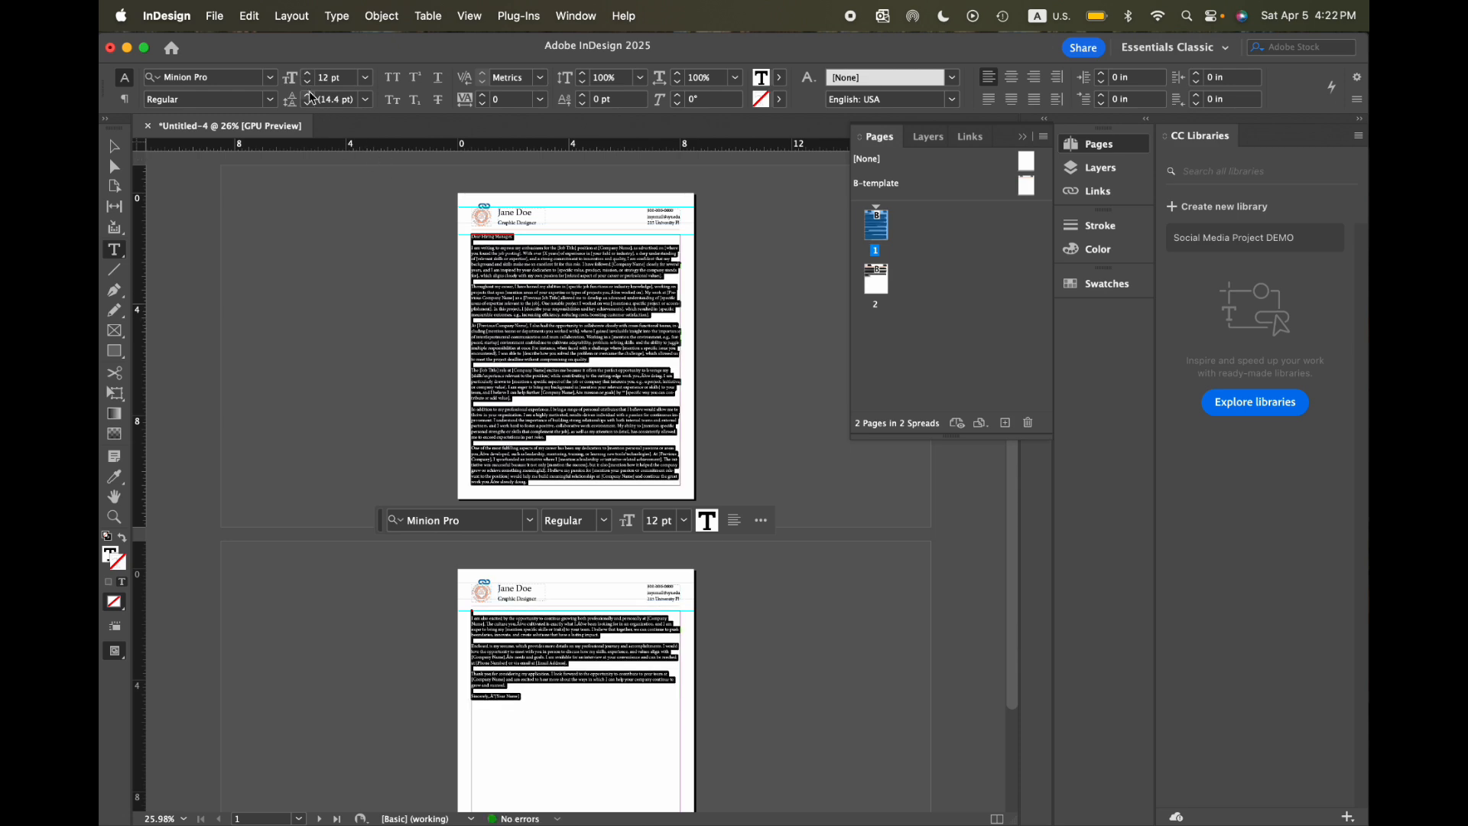
Step: Turn off hyphenation for the entire cover letter text
click(543, 290)
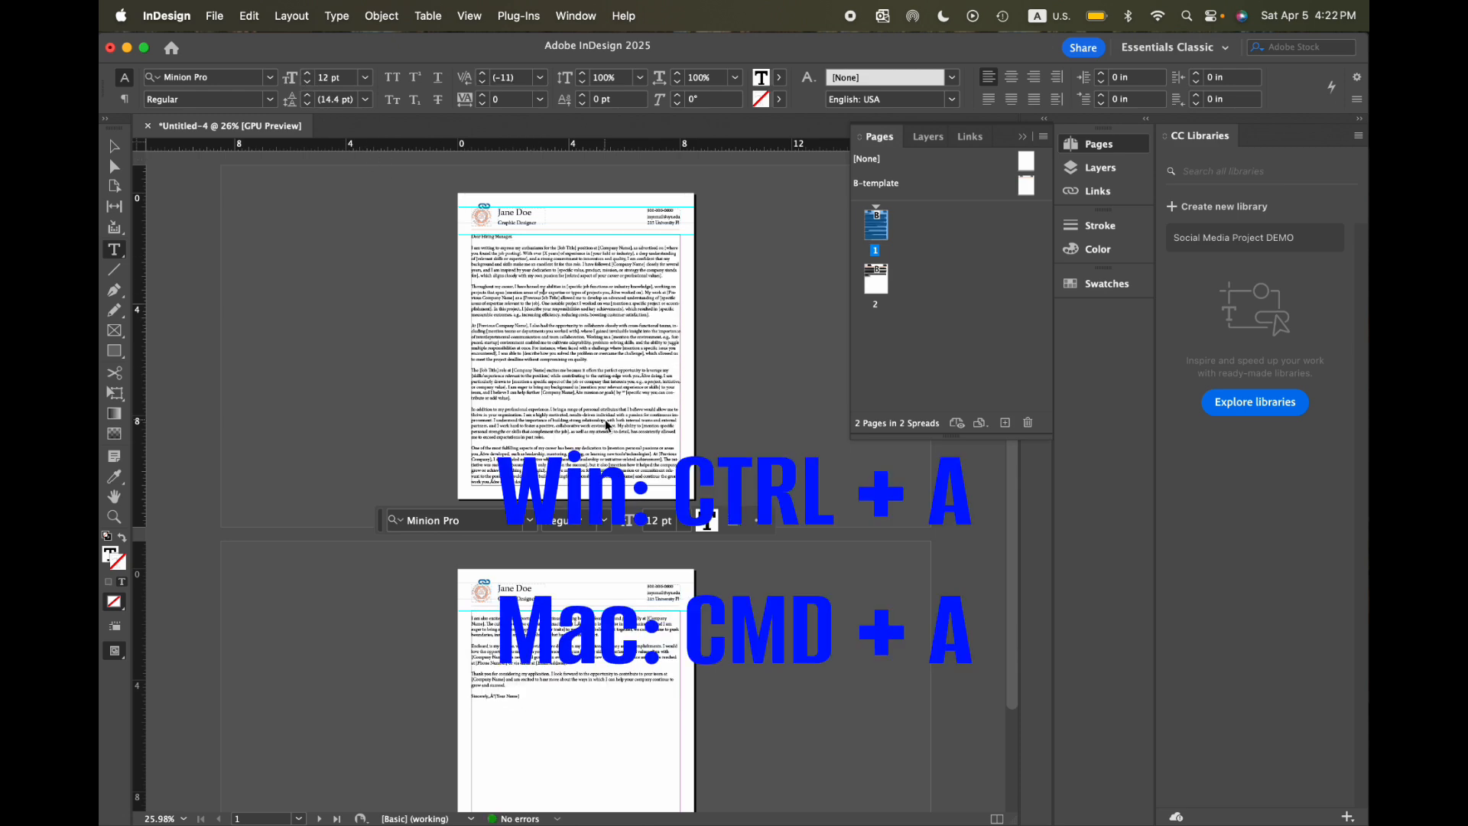
scroll(604, 421, down, 1)
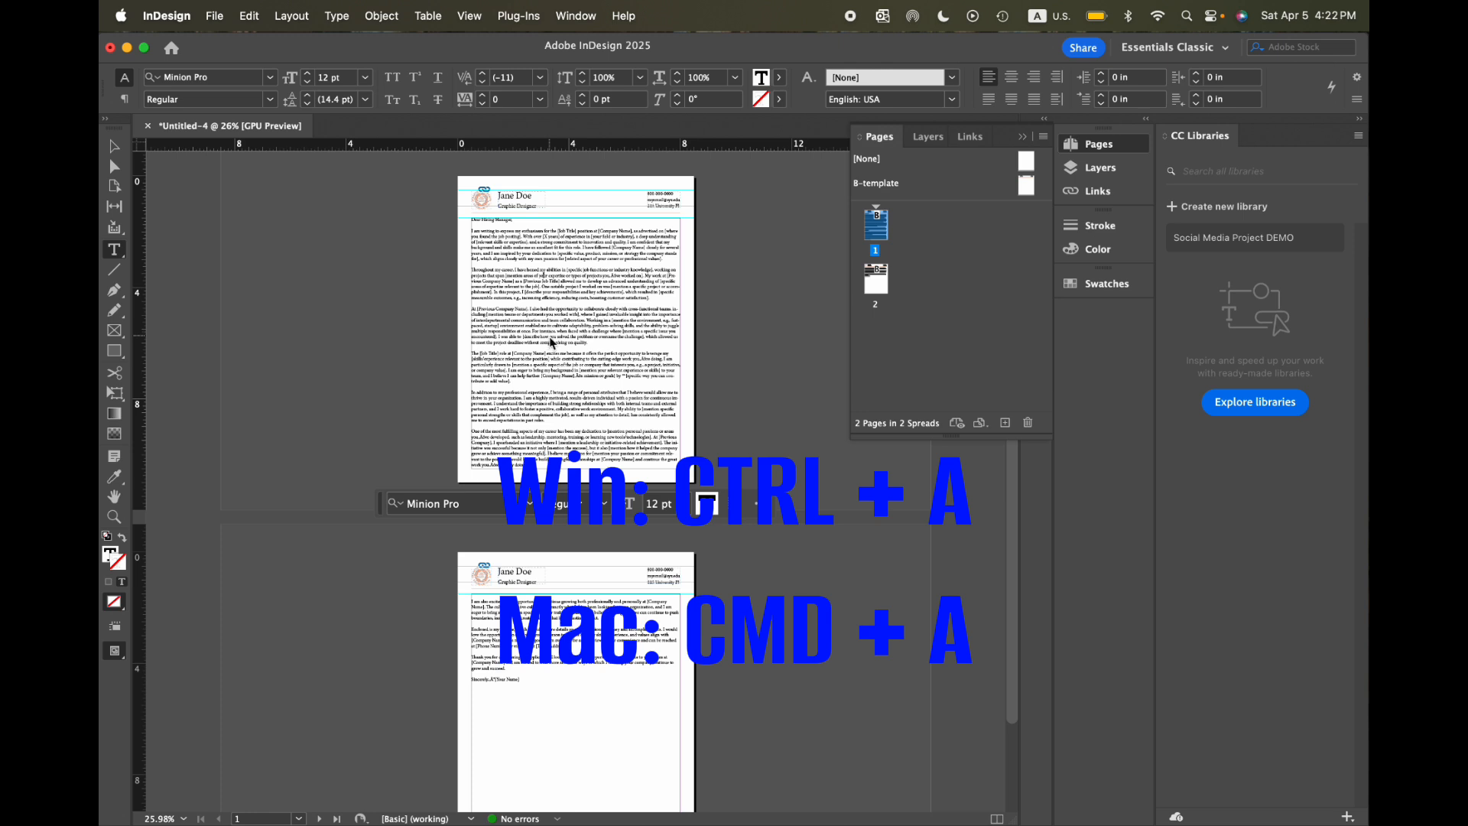
key(super+a)
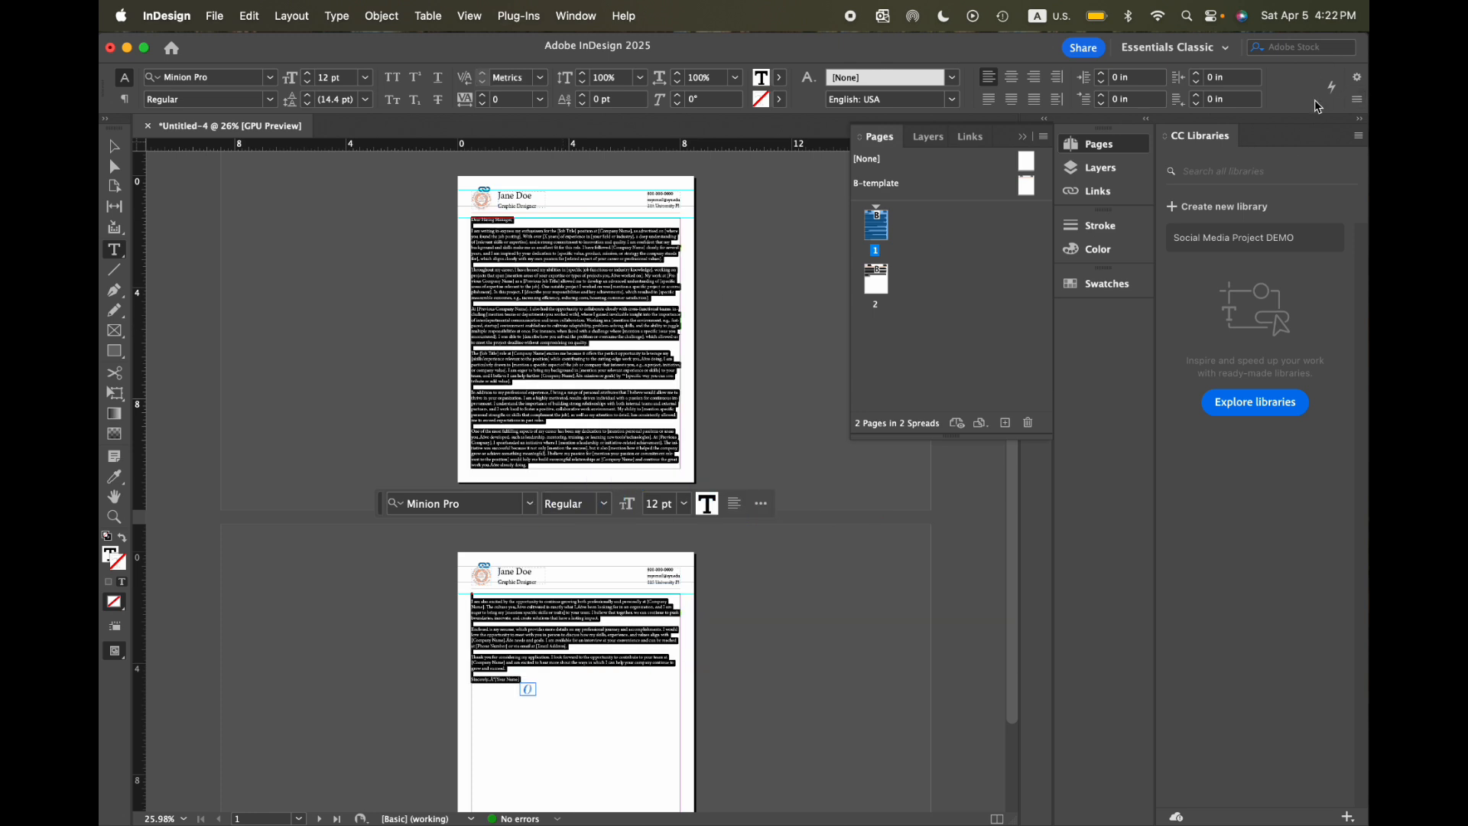
click(1356, 101)
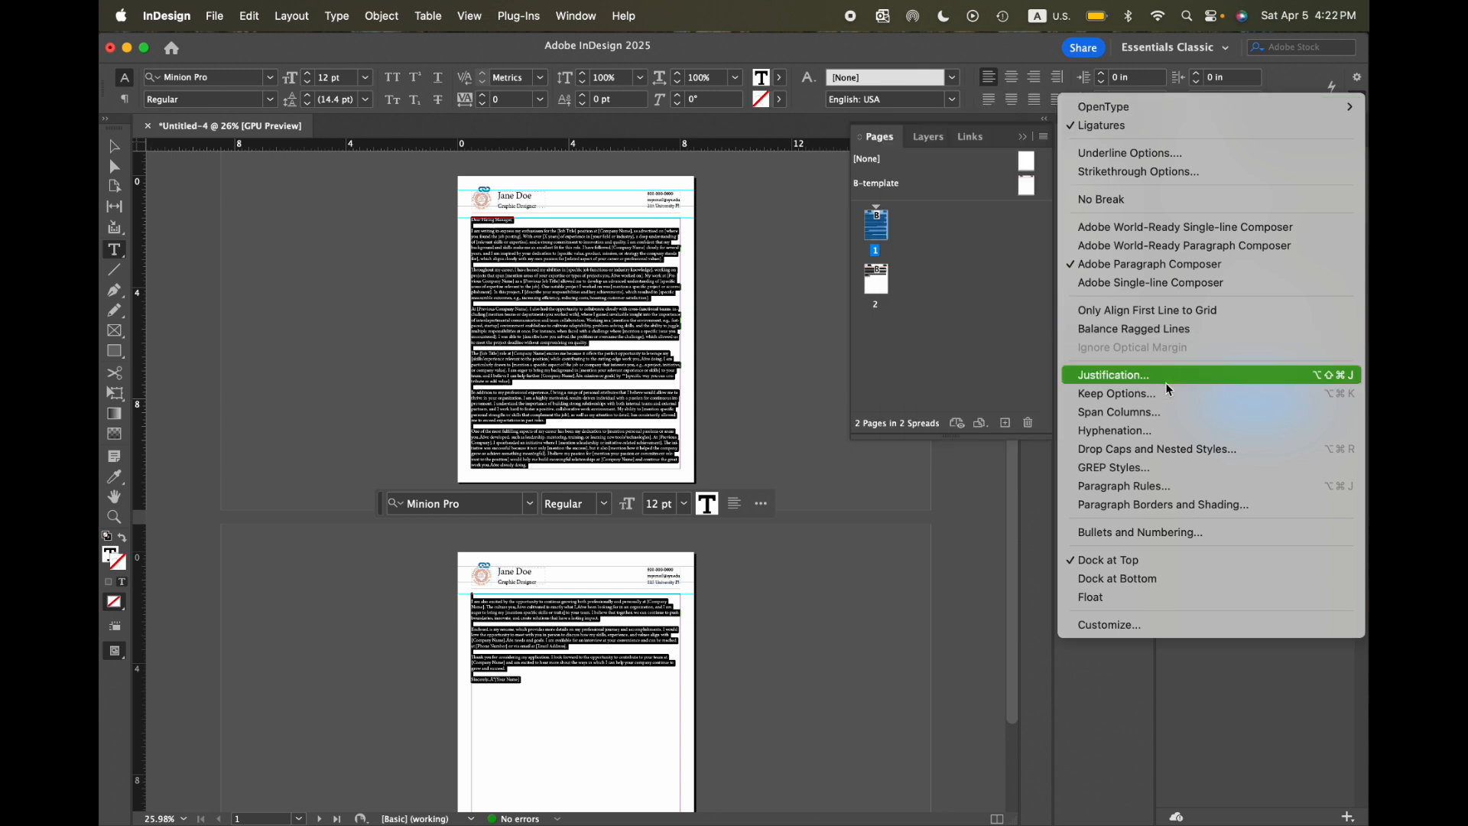
click(1318, 82)
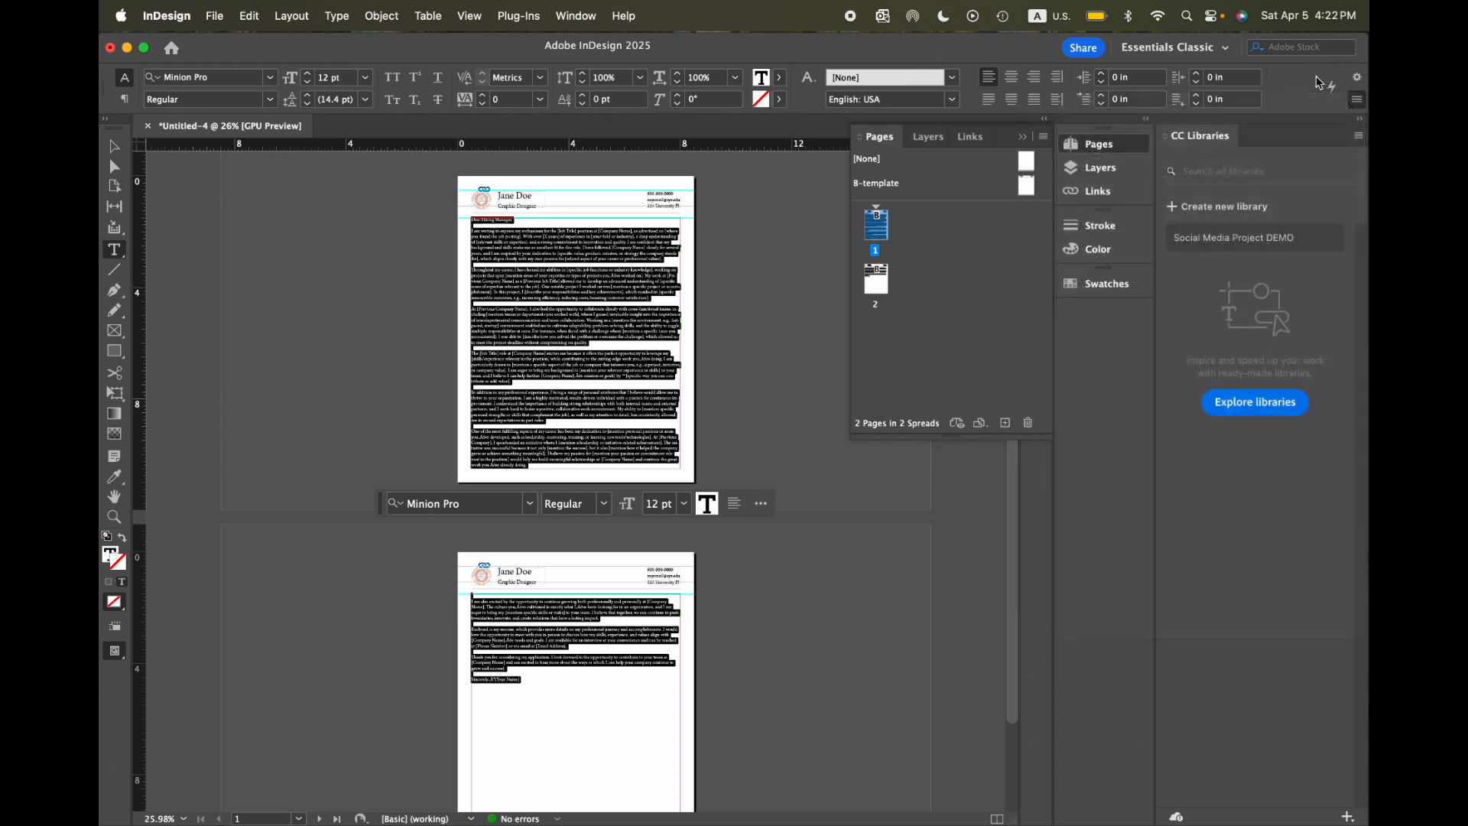
click(1356, 102)
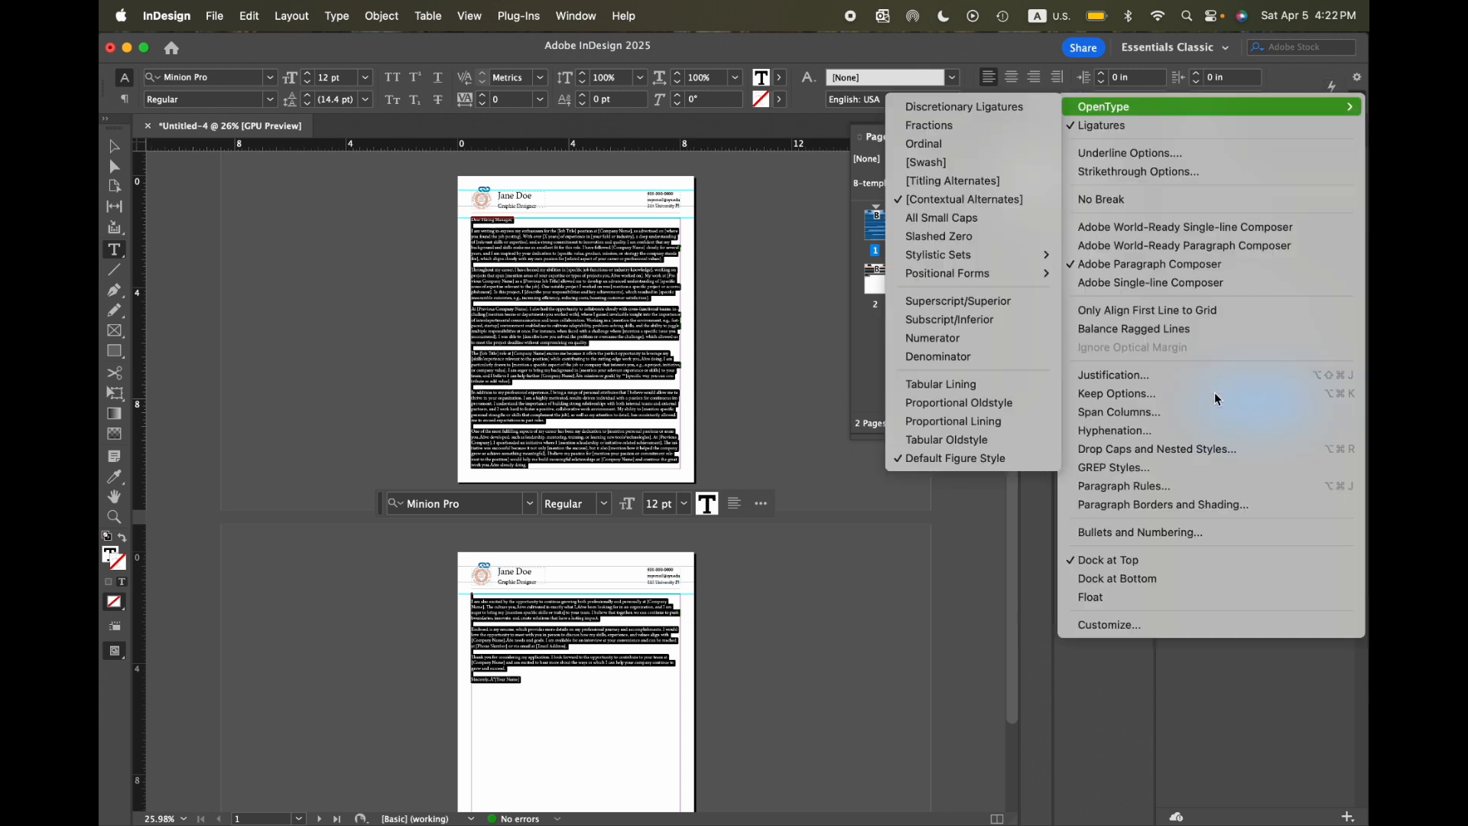
click(1148, 430)
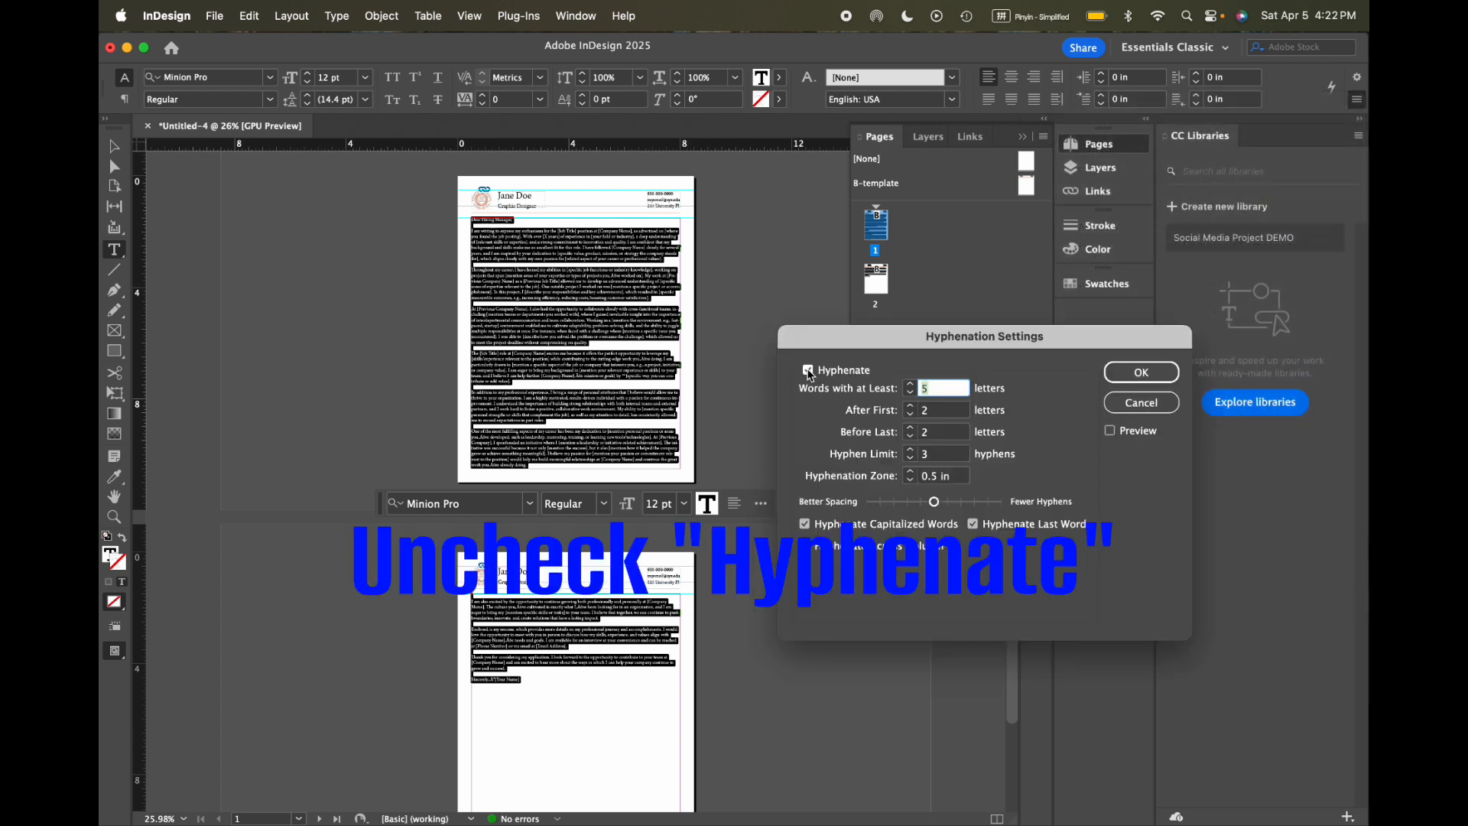
click(808, 371)
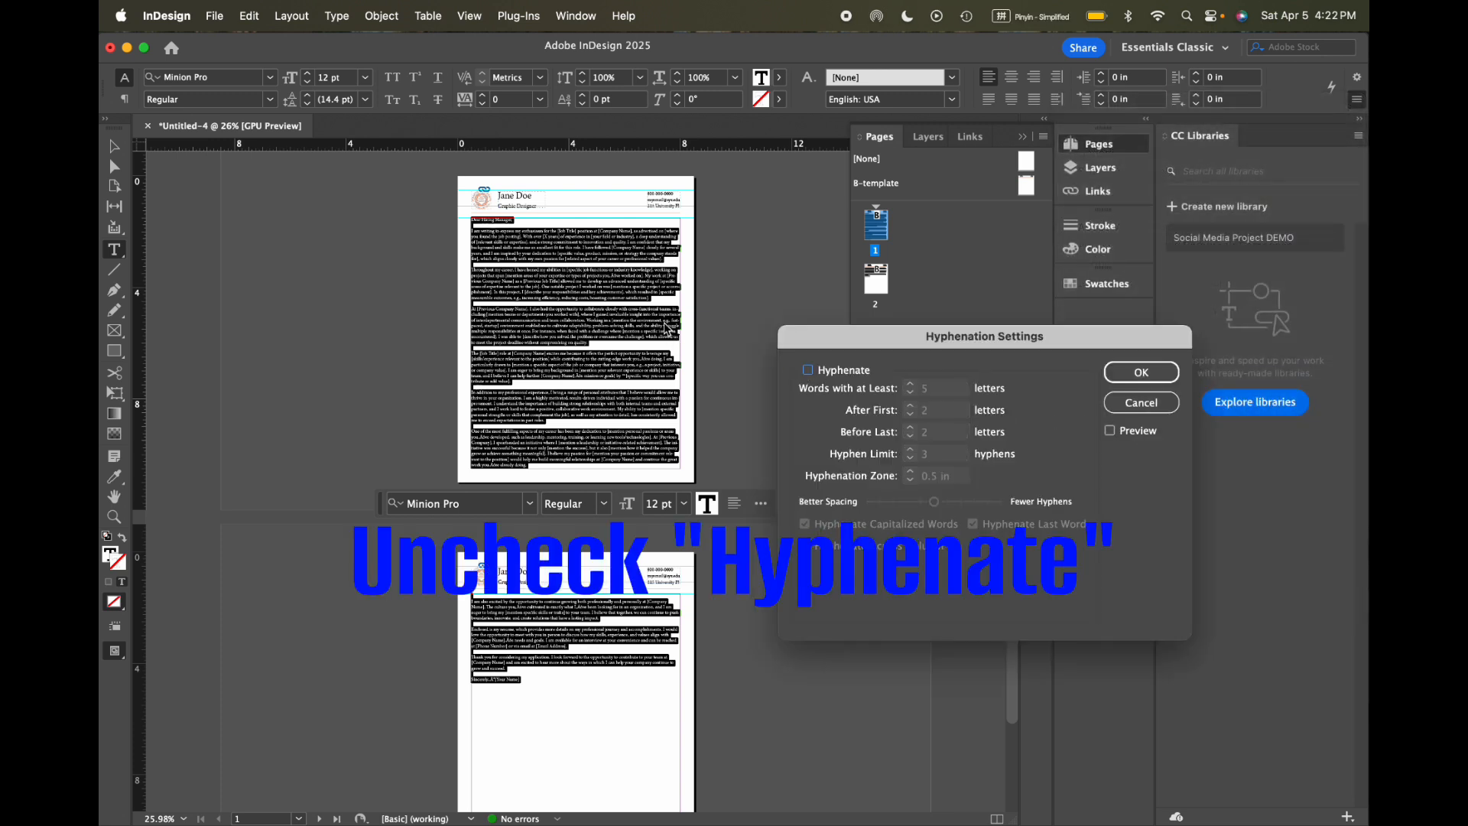
click(1139, 373)
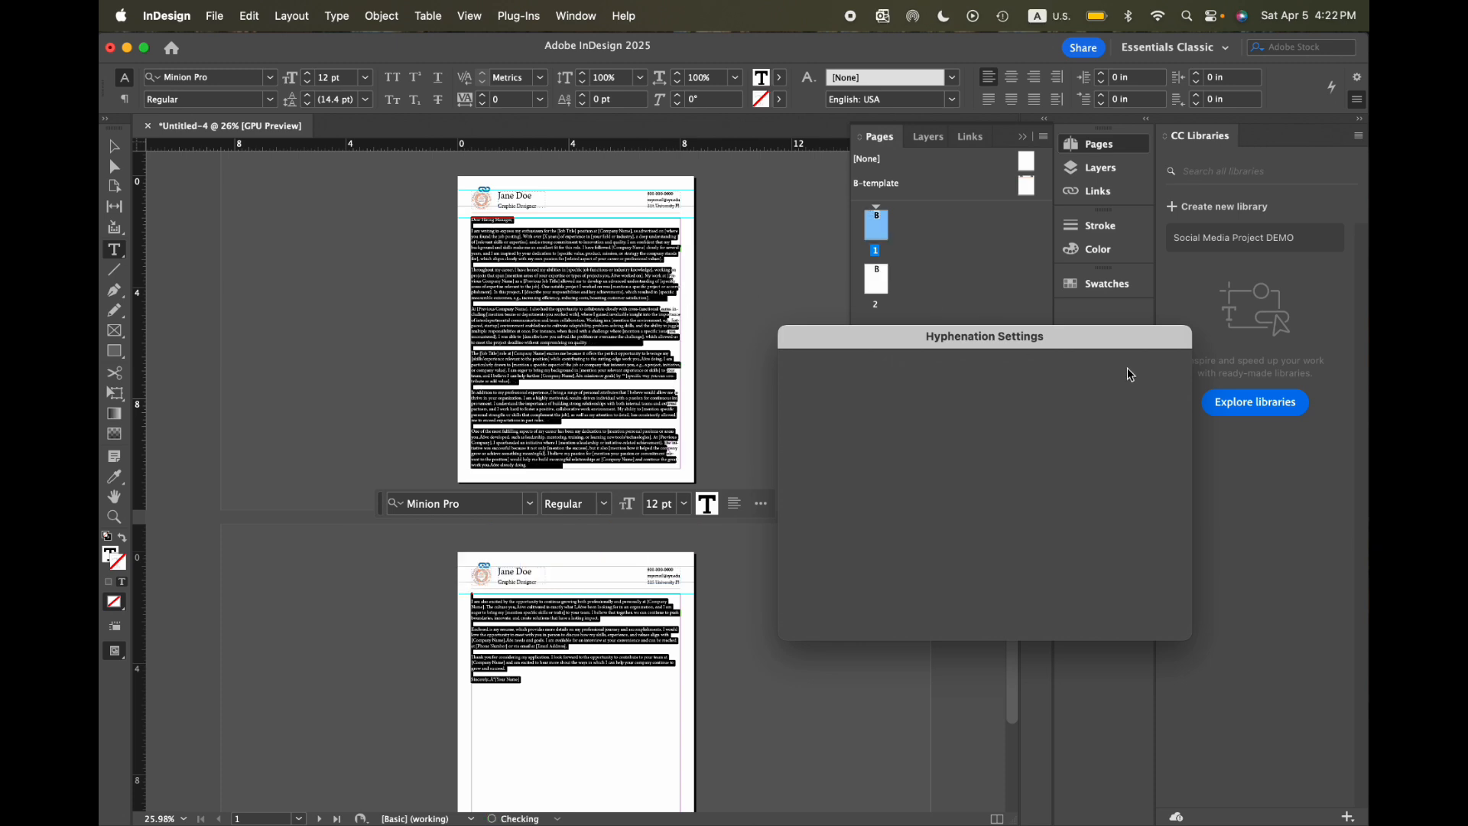
Step: Delete the empty line above the first paragraph on page 2
scroll(575, 470, down, 1)
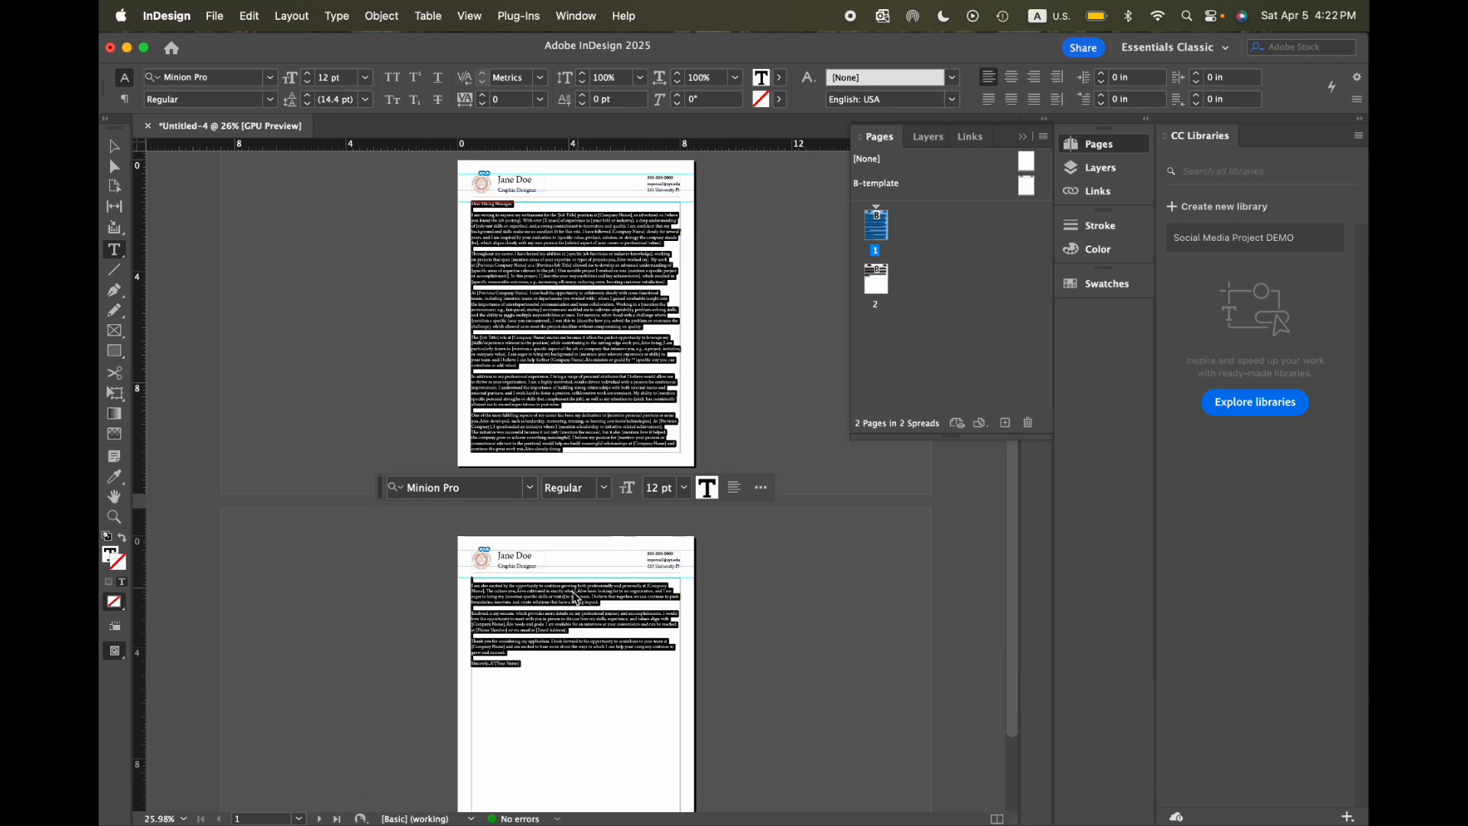
click(573, 591)
scroll(573, 591, up, 5)
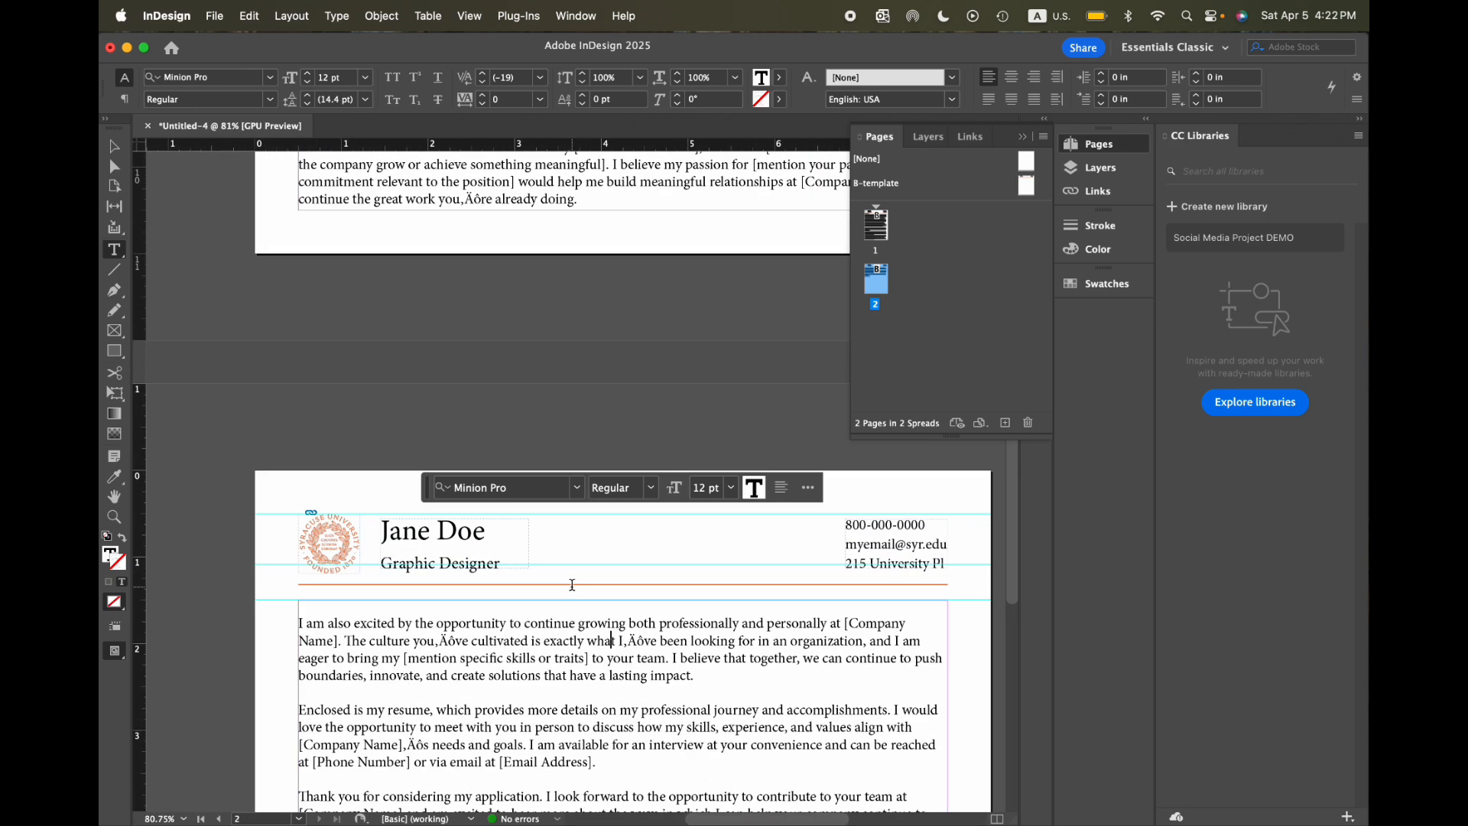
click(301, 623)
click(312, 624)
key(Left)
key(BackSpace)
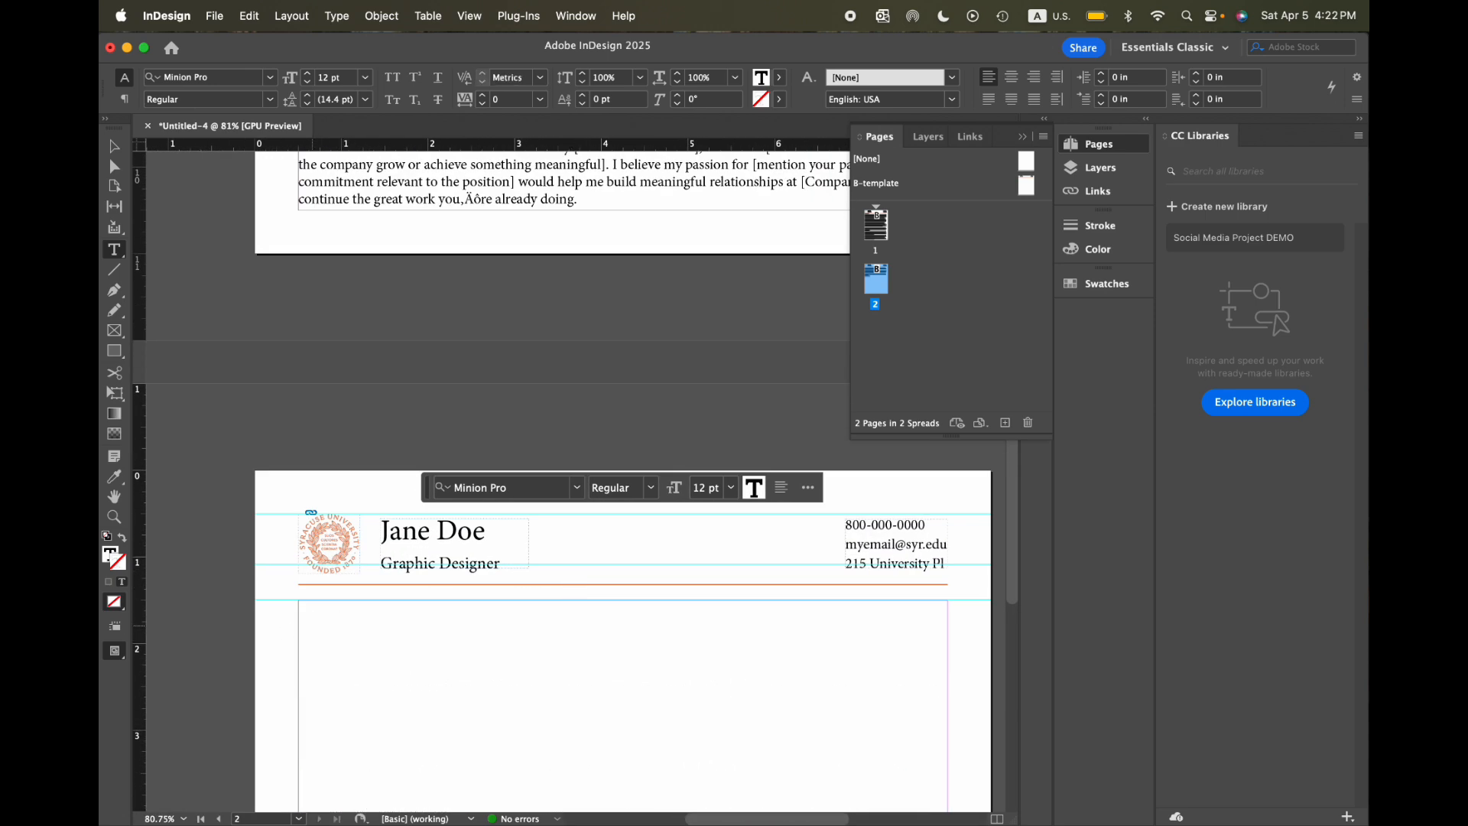
Step: Export the document to the Desktop as Untitled-4 in Adobe PDF (Print) format and look through both pages of the exported file
click(213, 15)
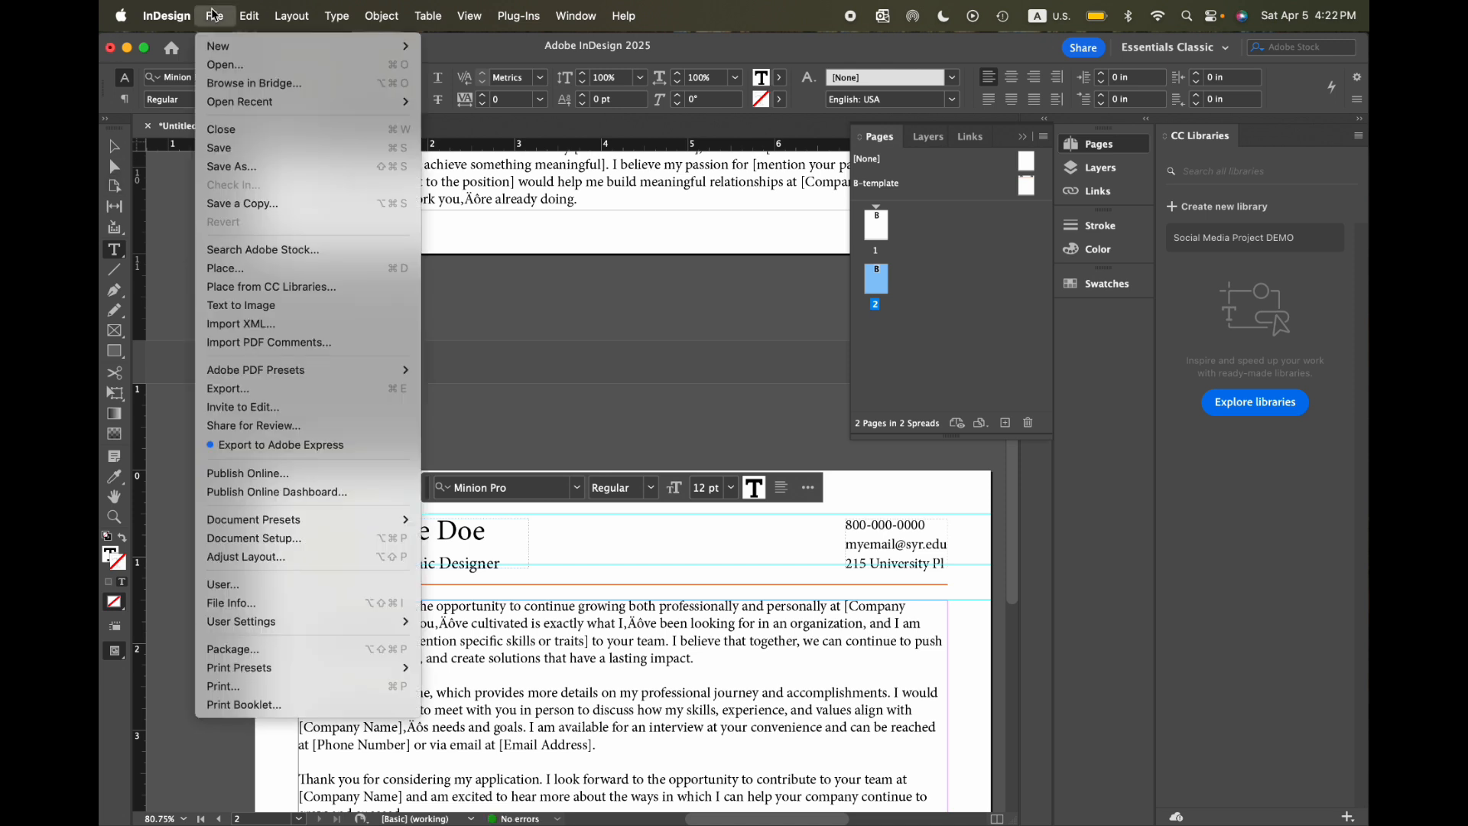
click(257, 389)
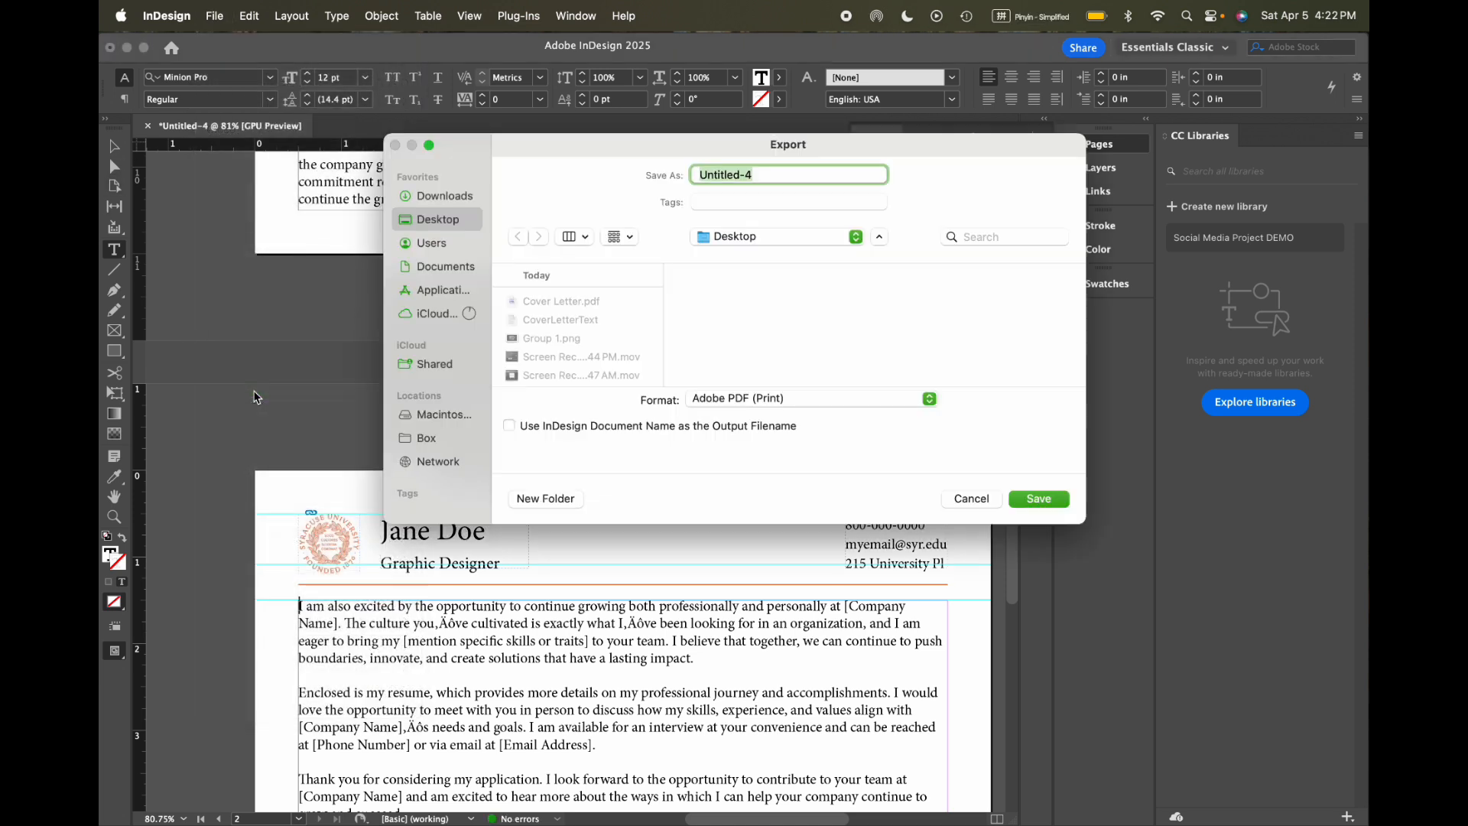
click(762, 398)
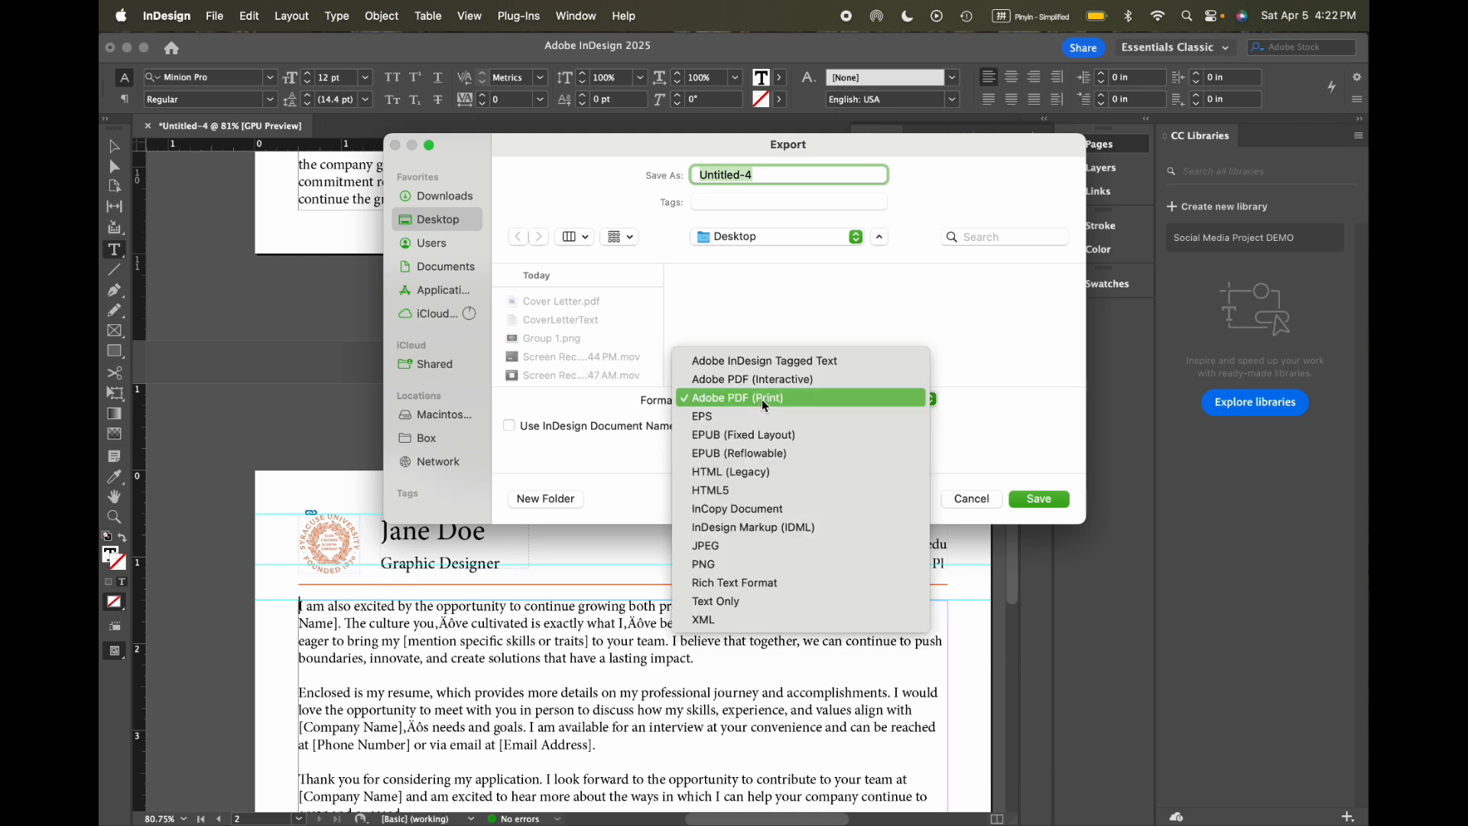
click(761, 398)
click(761, 398)
click(761, 398)
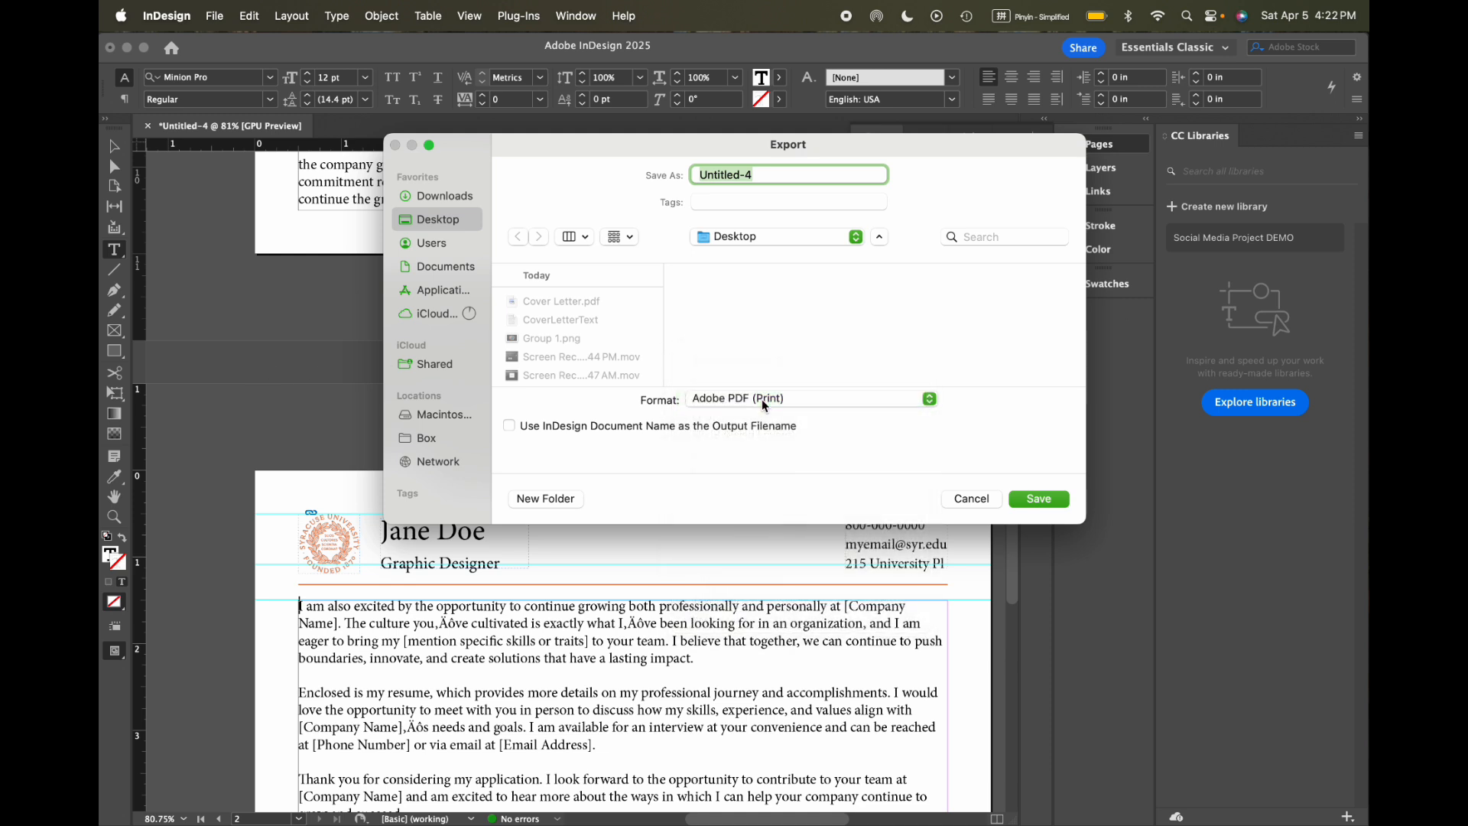
click(1015, 500)
click(512, 261)
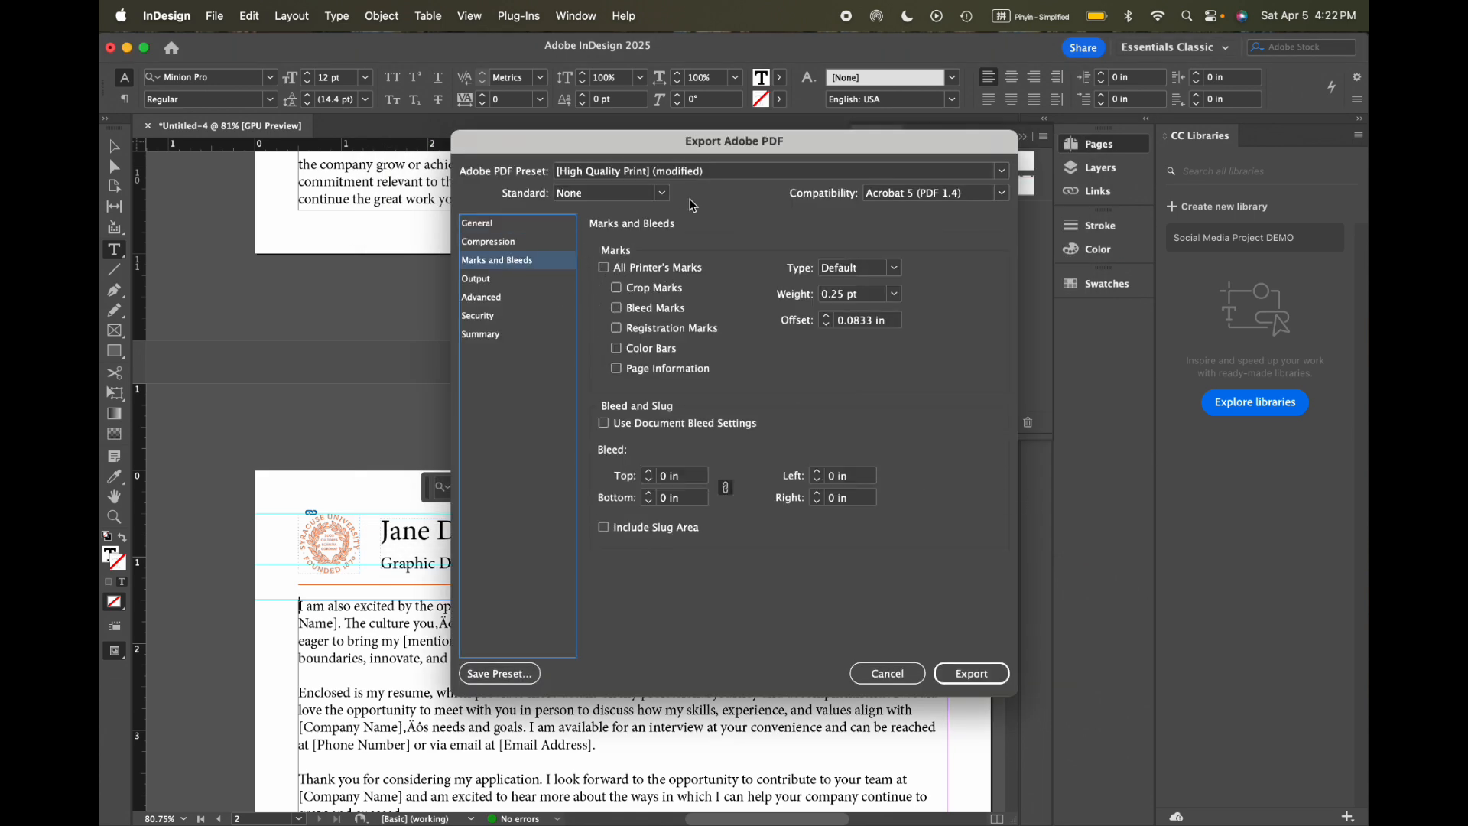
click(984, 673)
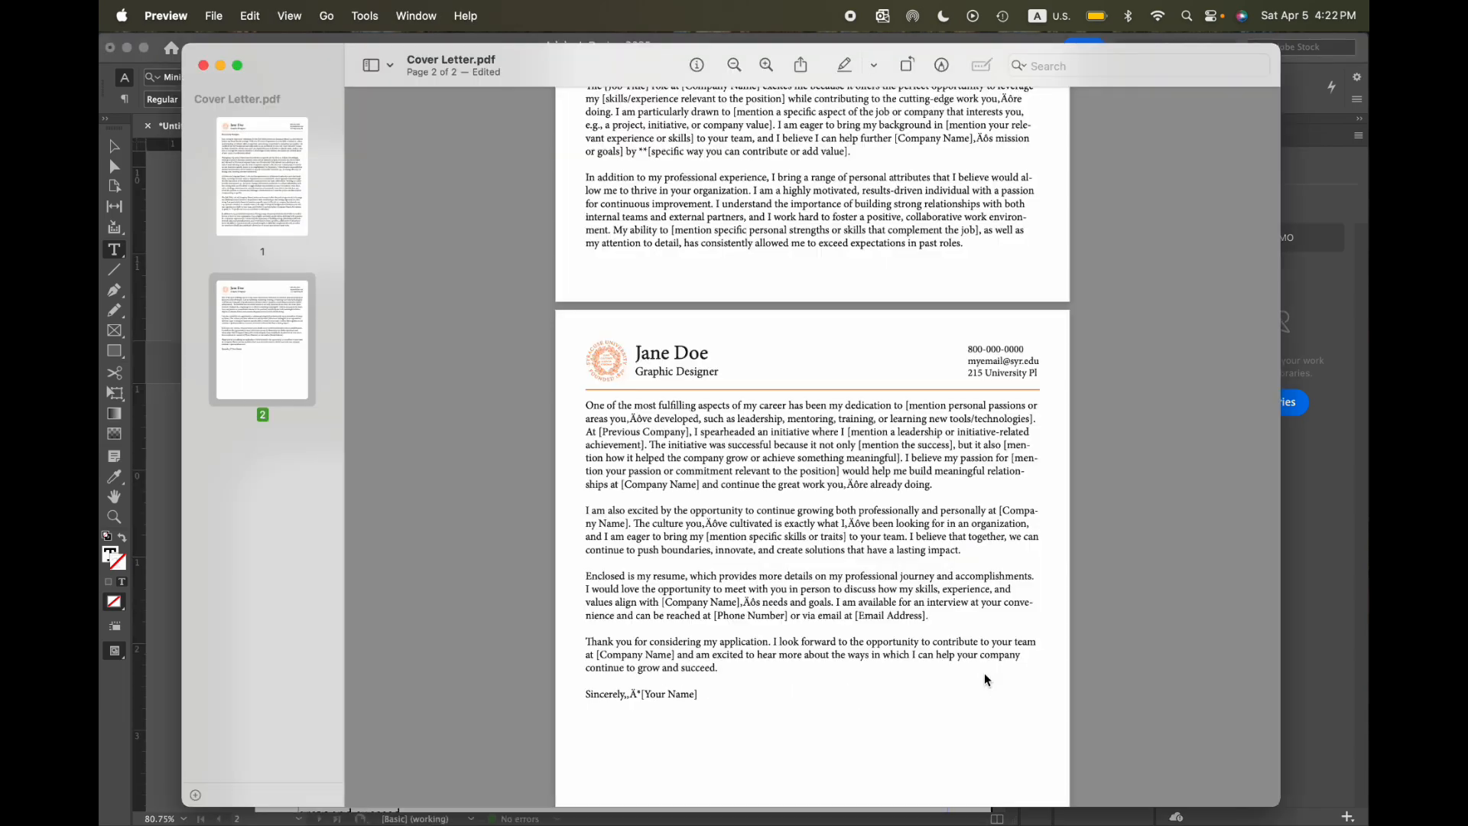
scroll(820, 471, down, 15)
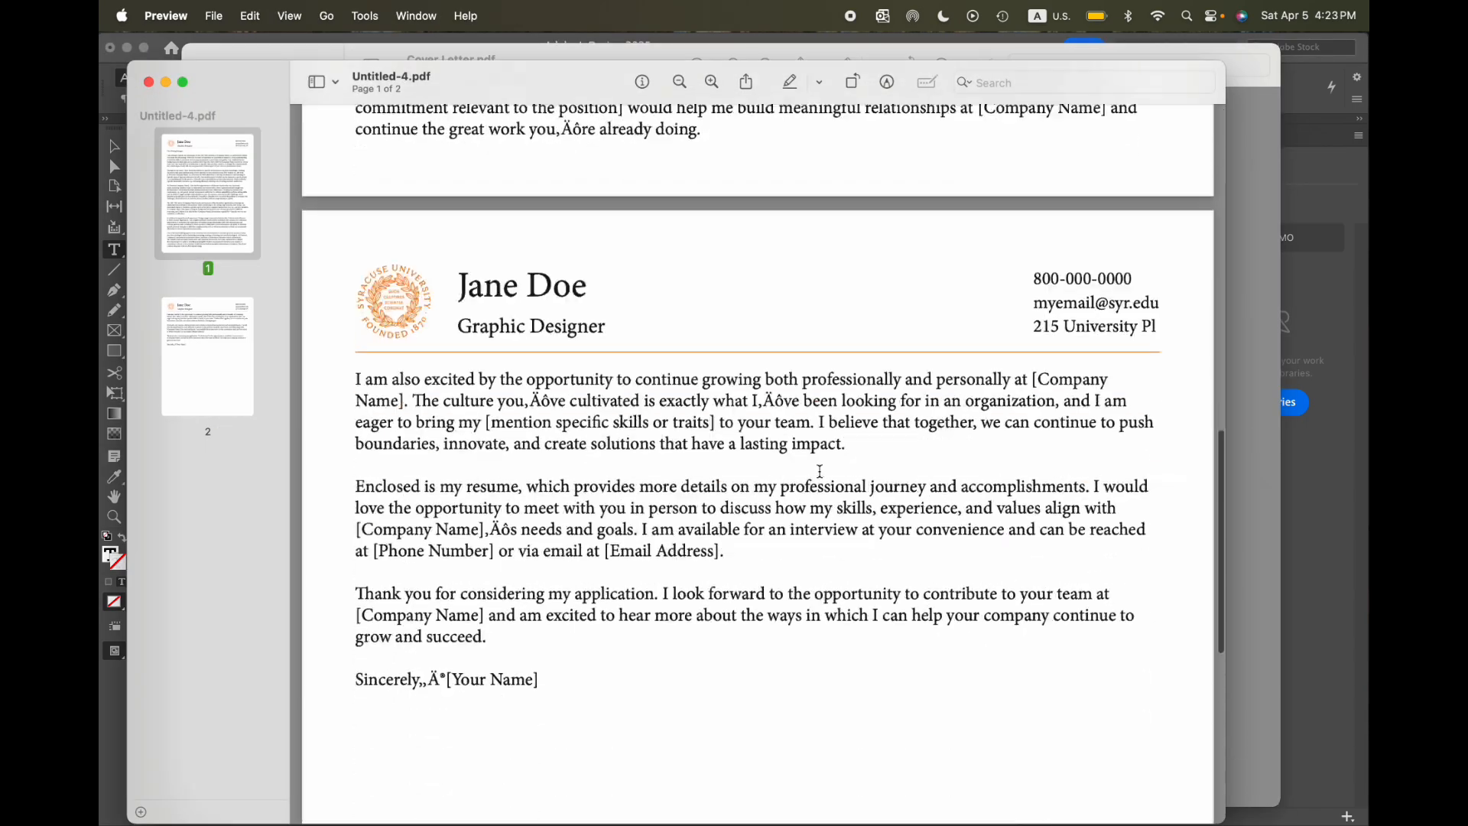
scroll(820, 472, up, 15)
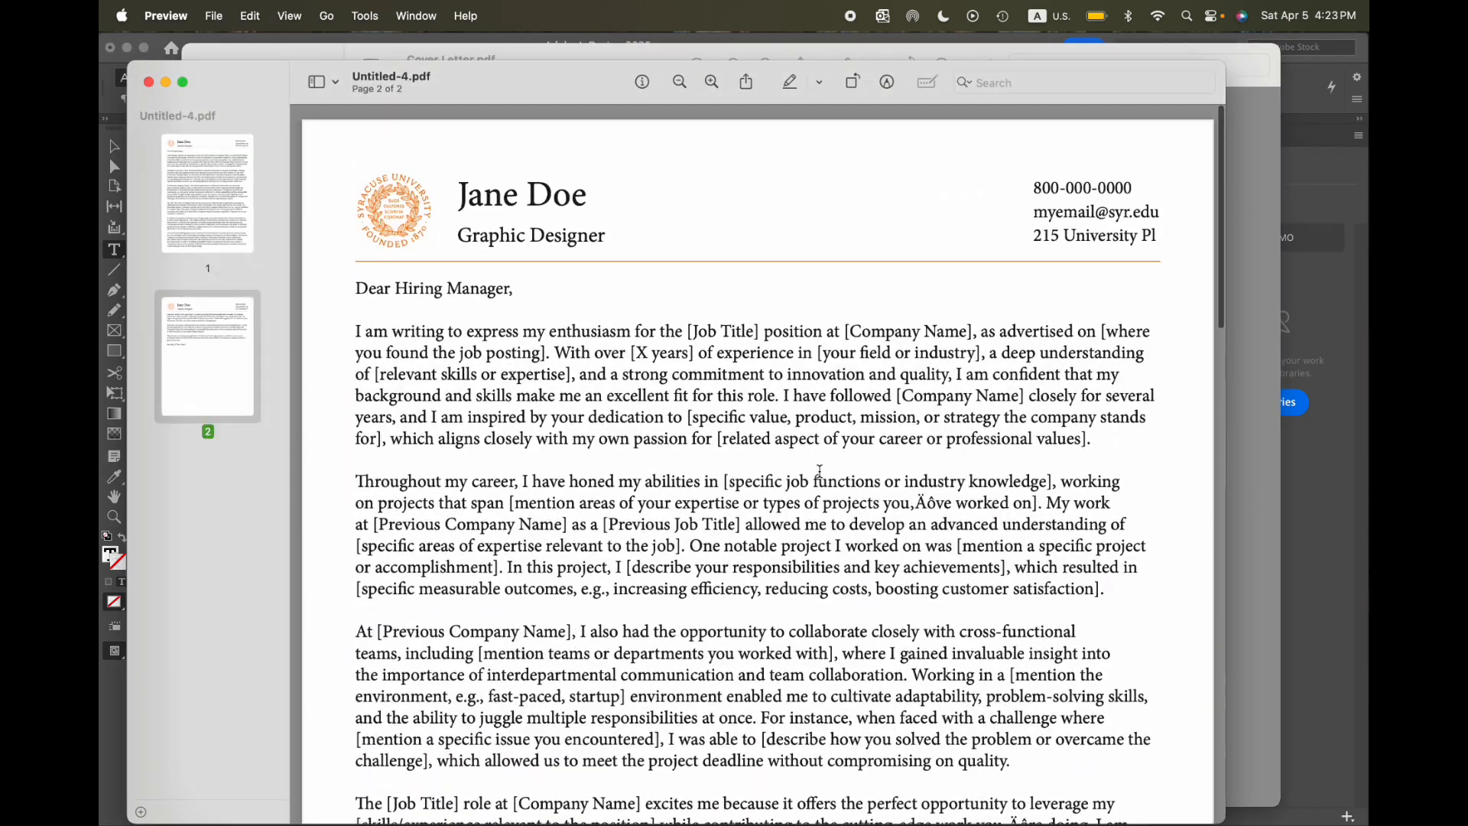